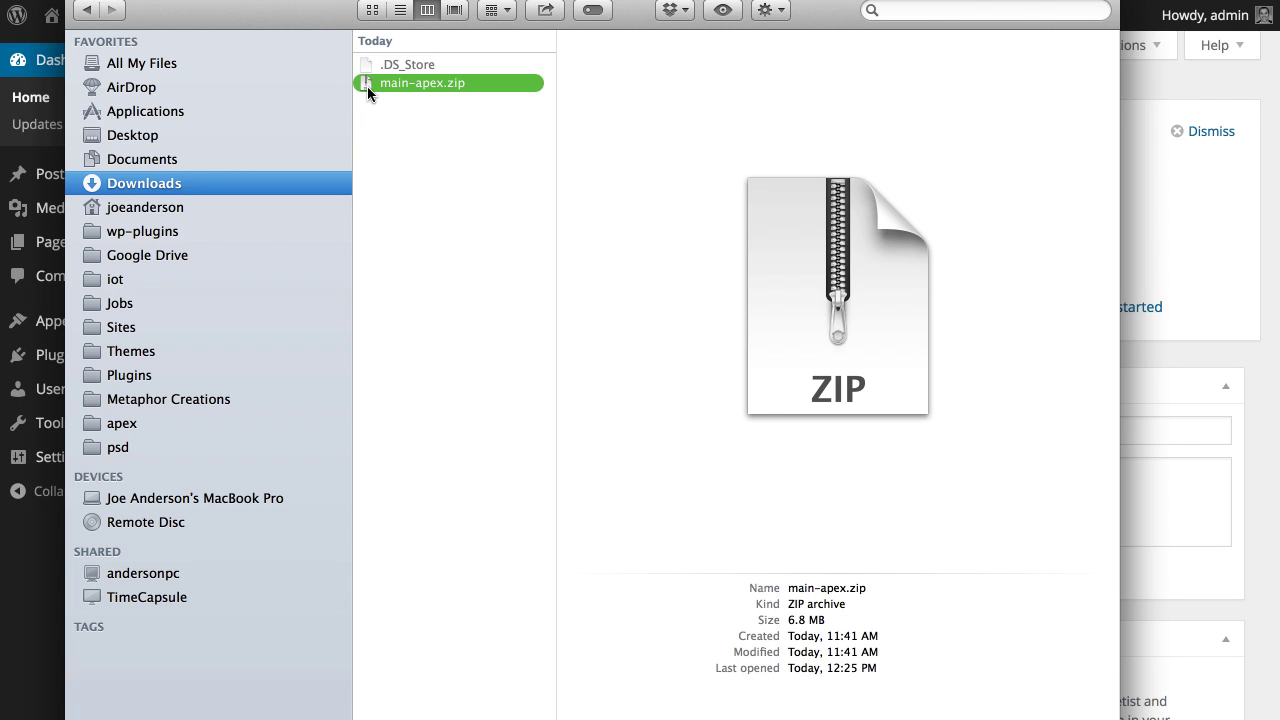
- Extract main-apex.zip in Downloads and look through the extracted theme archive, documentation and sample-content folders
double_click(367, 86)
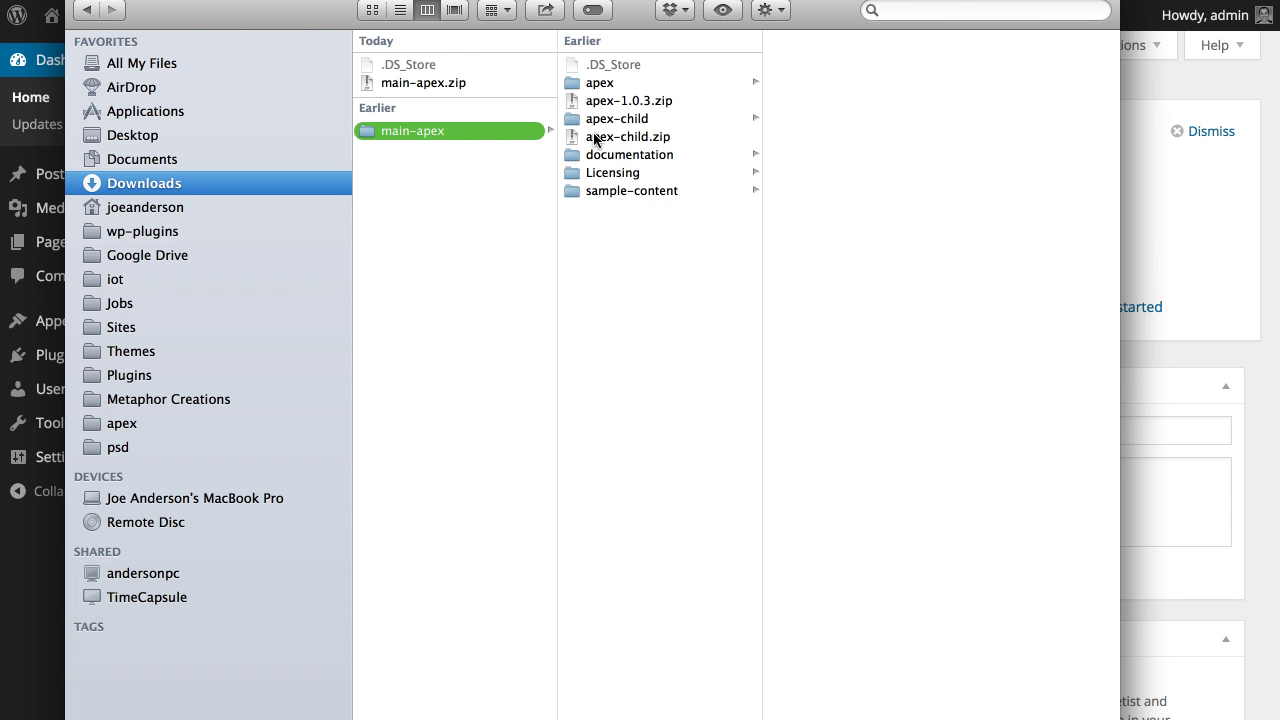
left_click(583, 101)
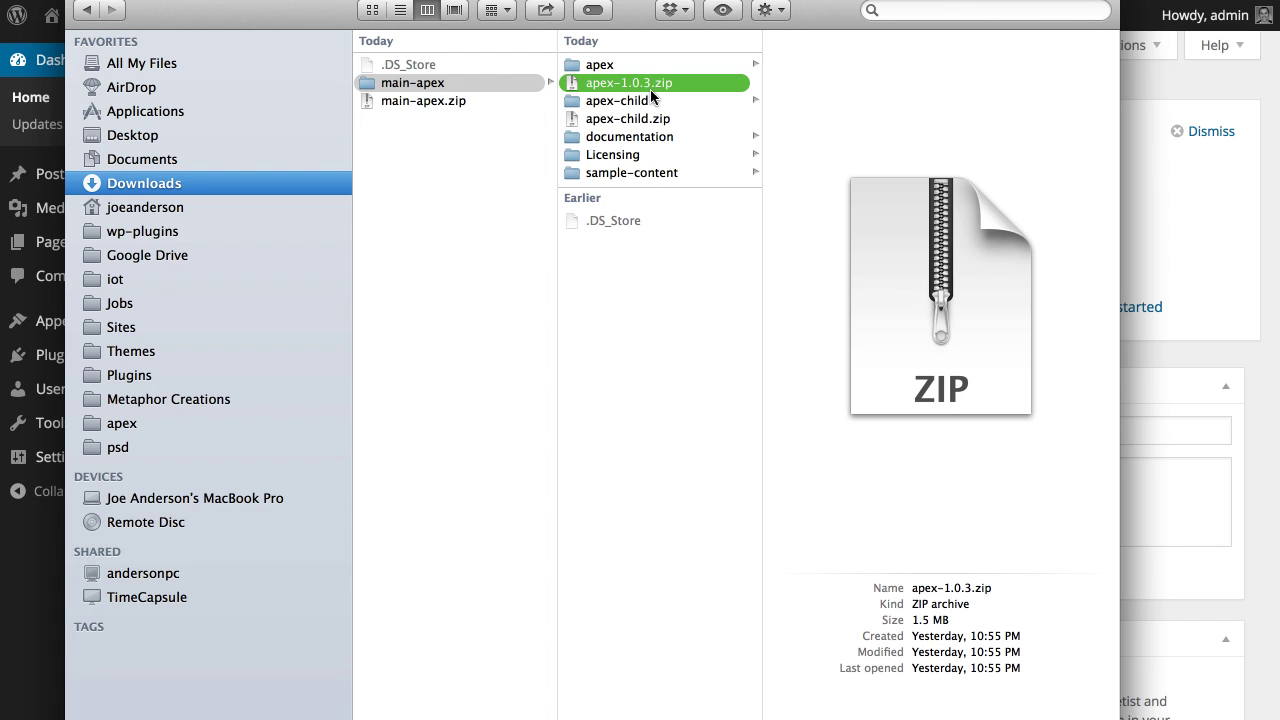
left_click(620, 138)
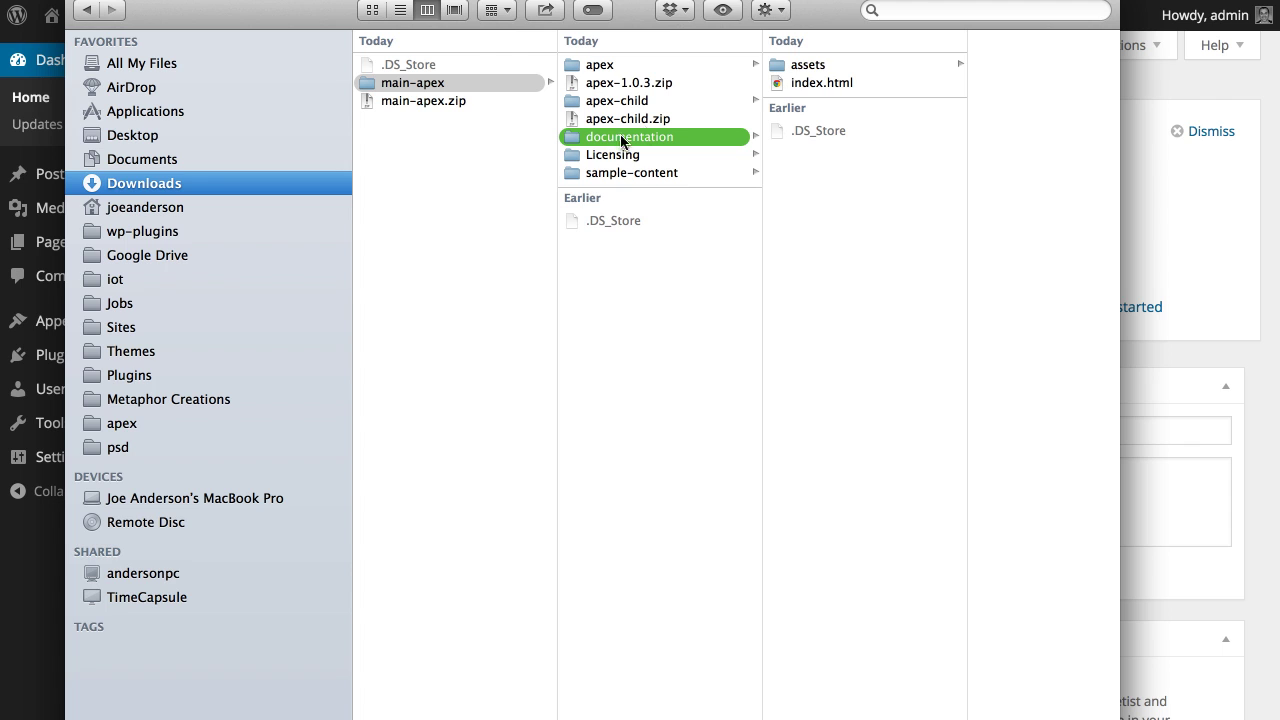
left_click(780, 86)
left_click(780, 86)
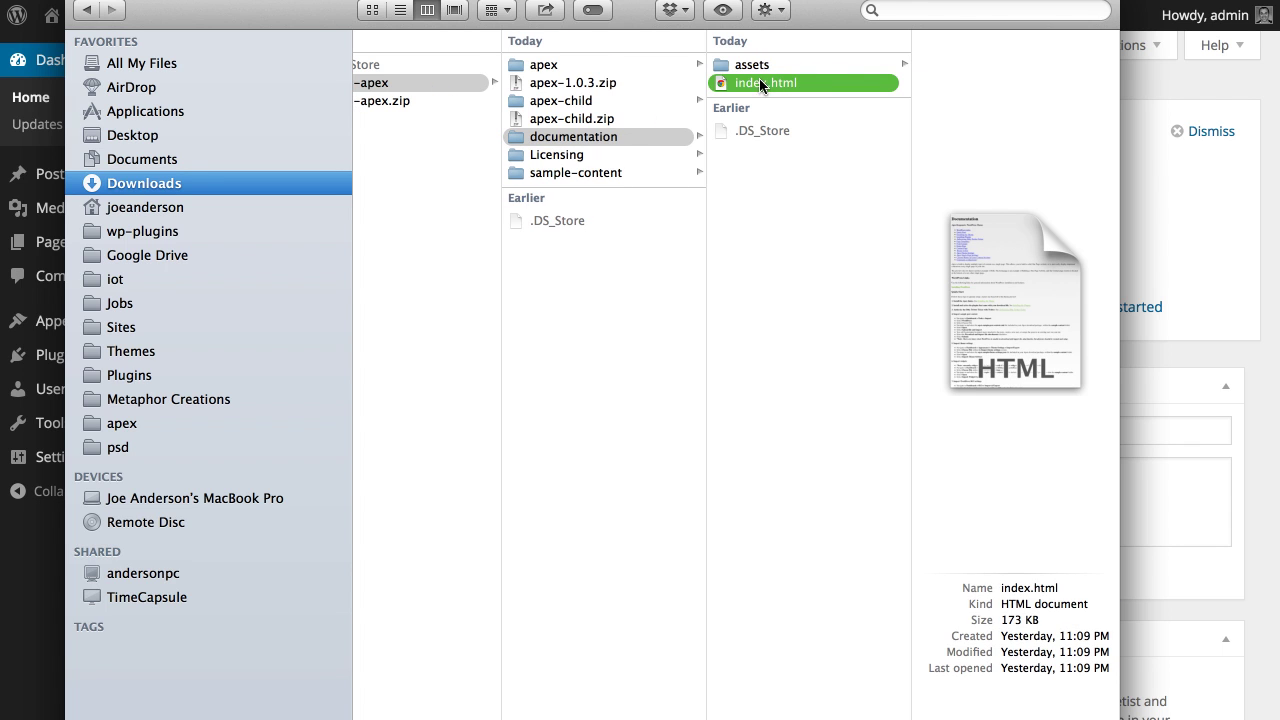
left_click(572, 171)
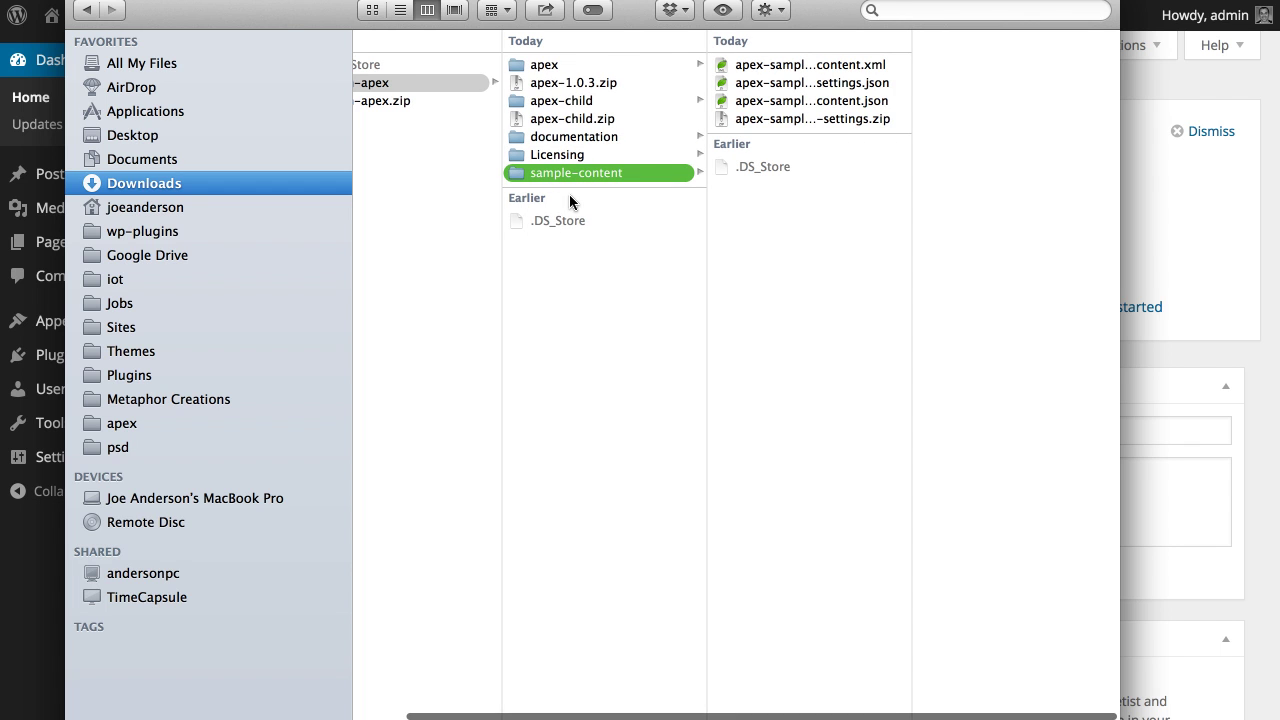
left_click(785, 66)
left_click_drag(906, 184, 976, 184)
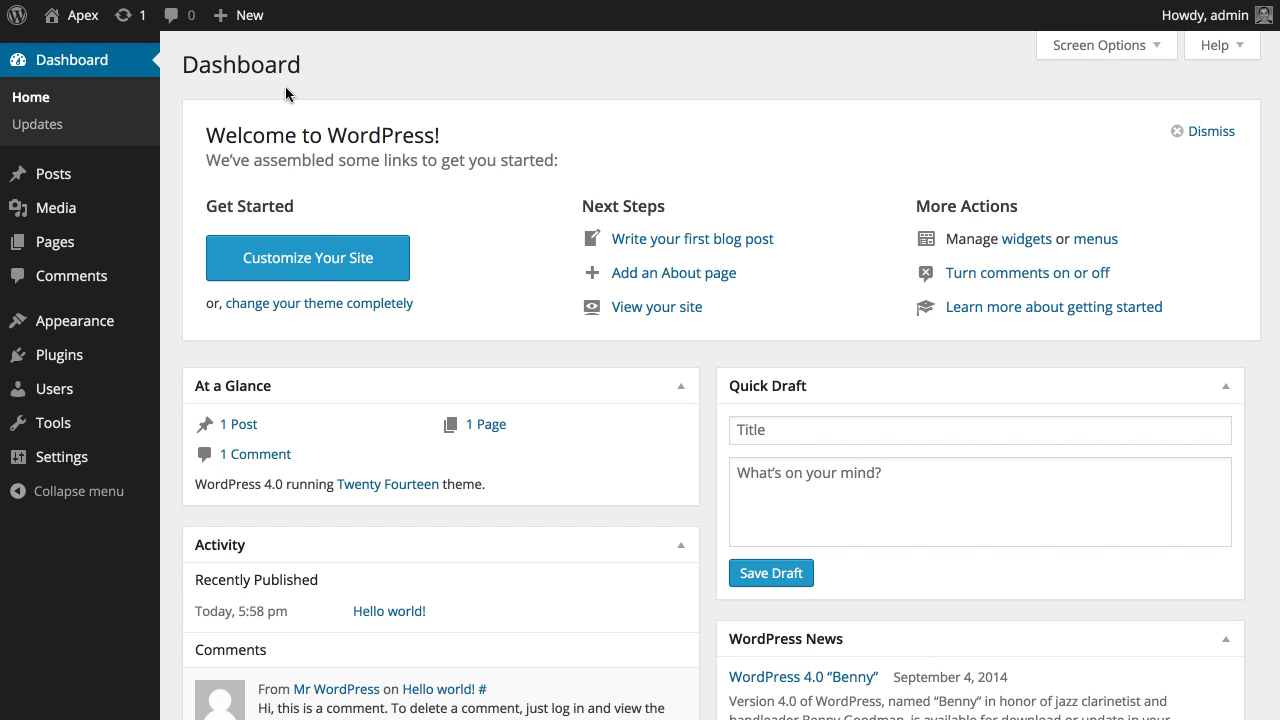
- Open the WordPress form for adding a new theme by uploading a .zip file
mouse_move(58, 319)
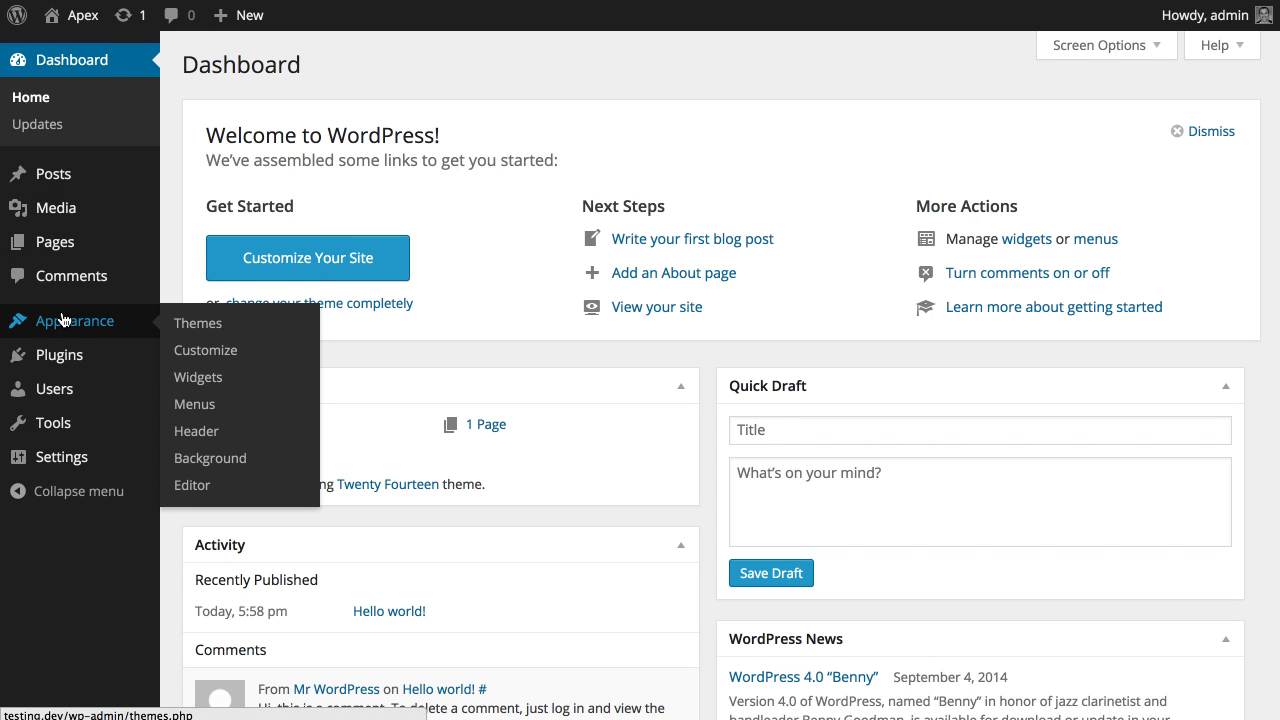
left_click(188, 328)
scroll(186, 329, "down", 3)
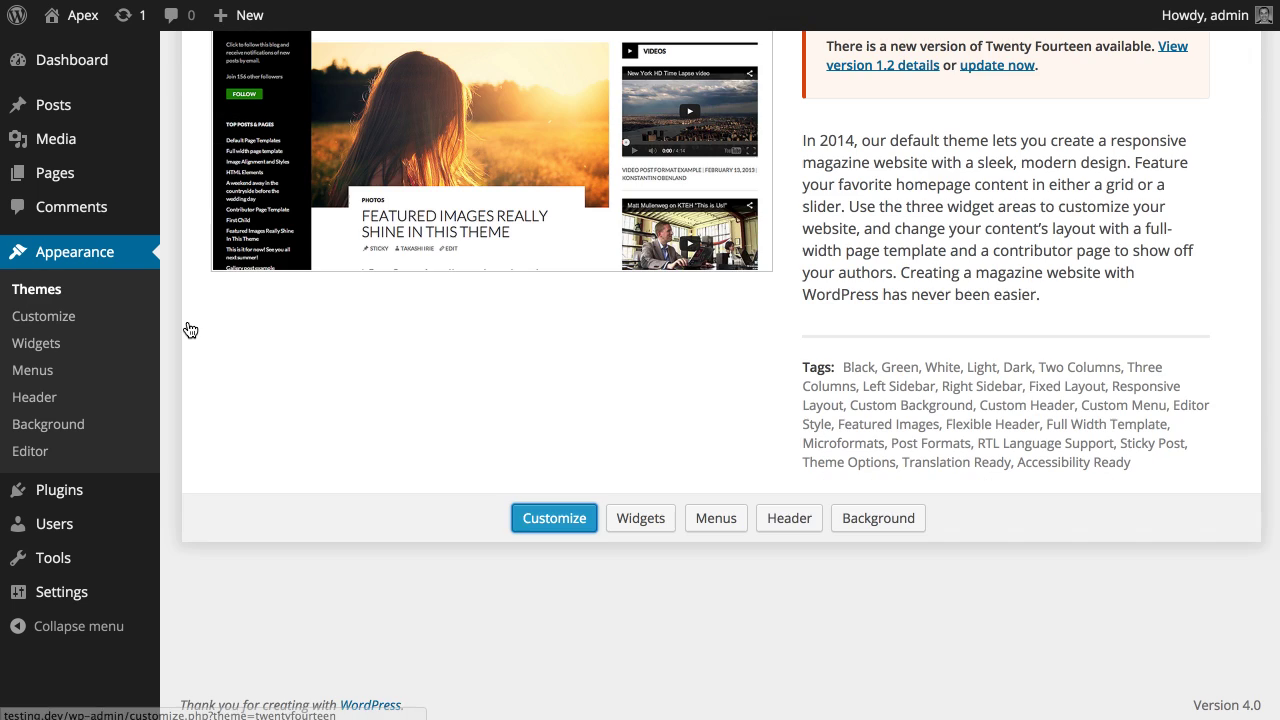
scroll(189, 320, "up", 4)
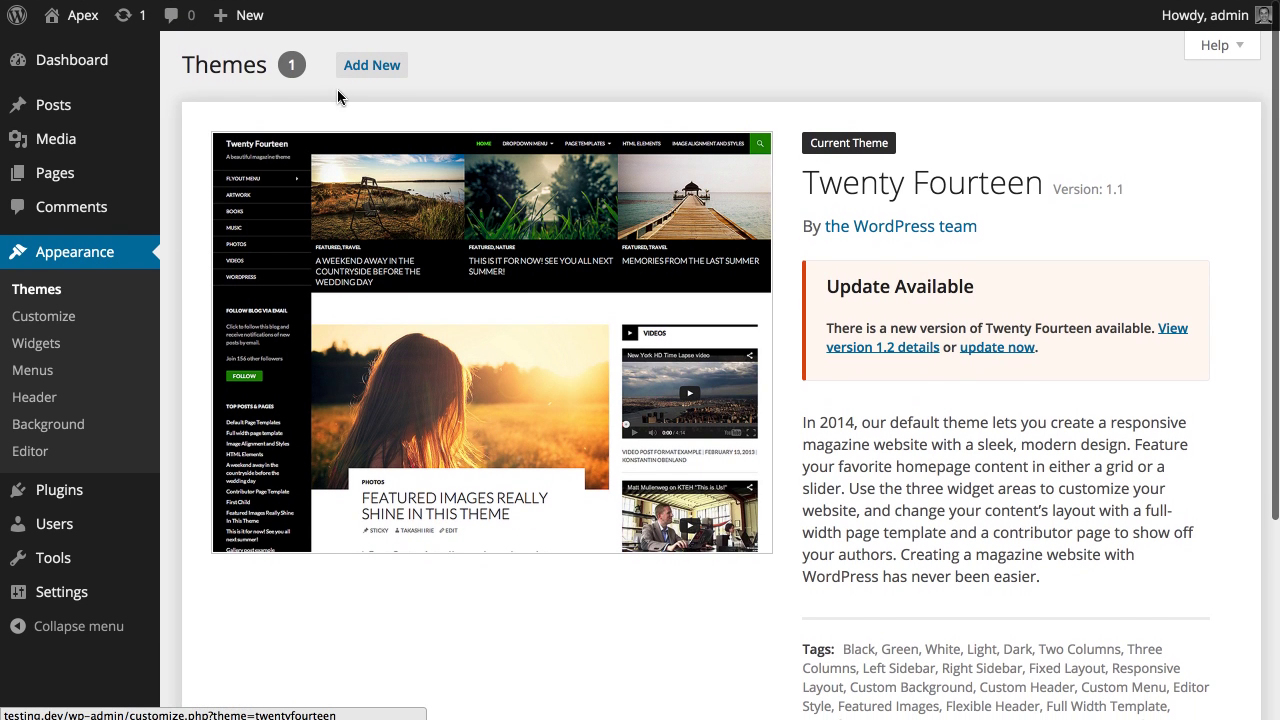
left_click(368, 70)
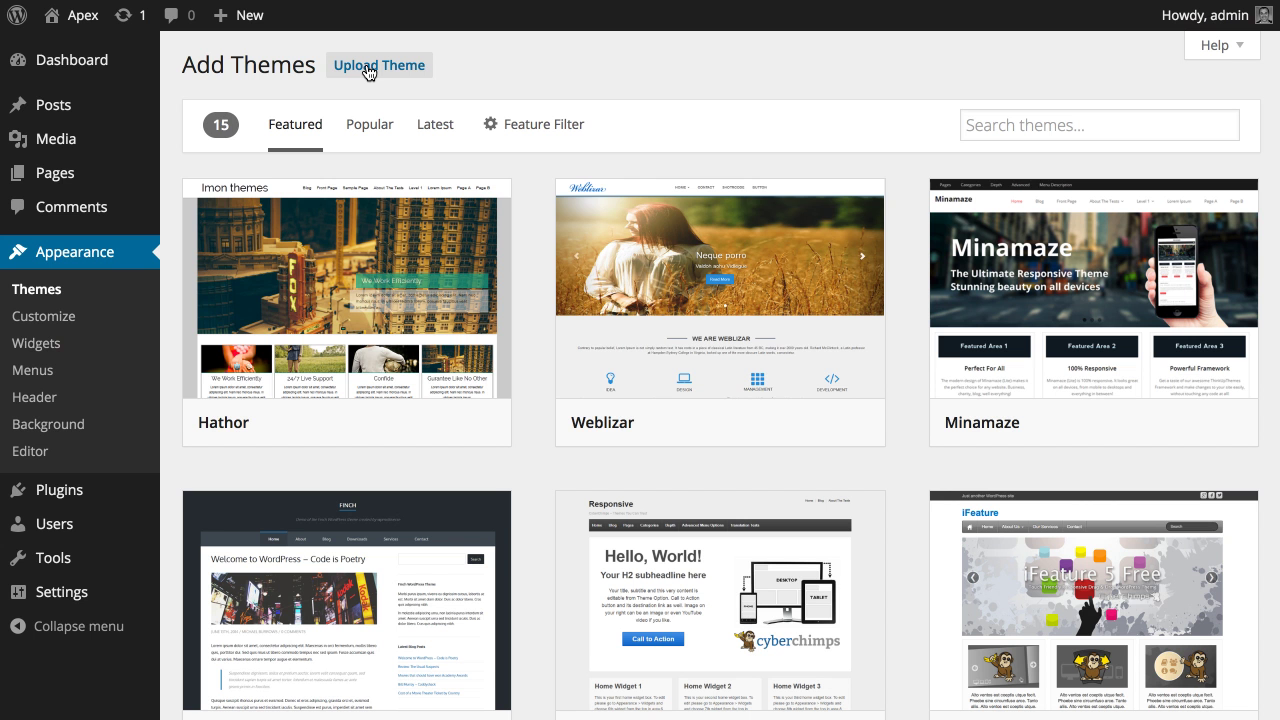
left_click(368, 67)
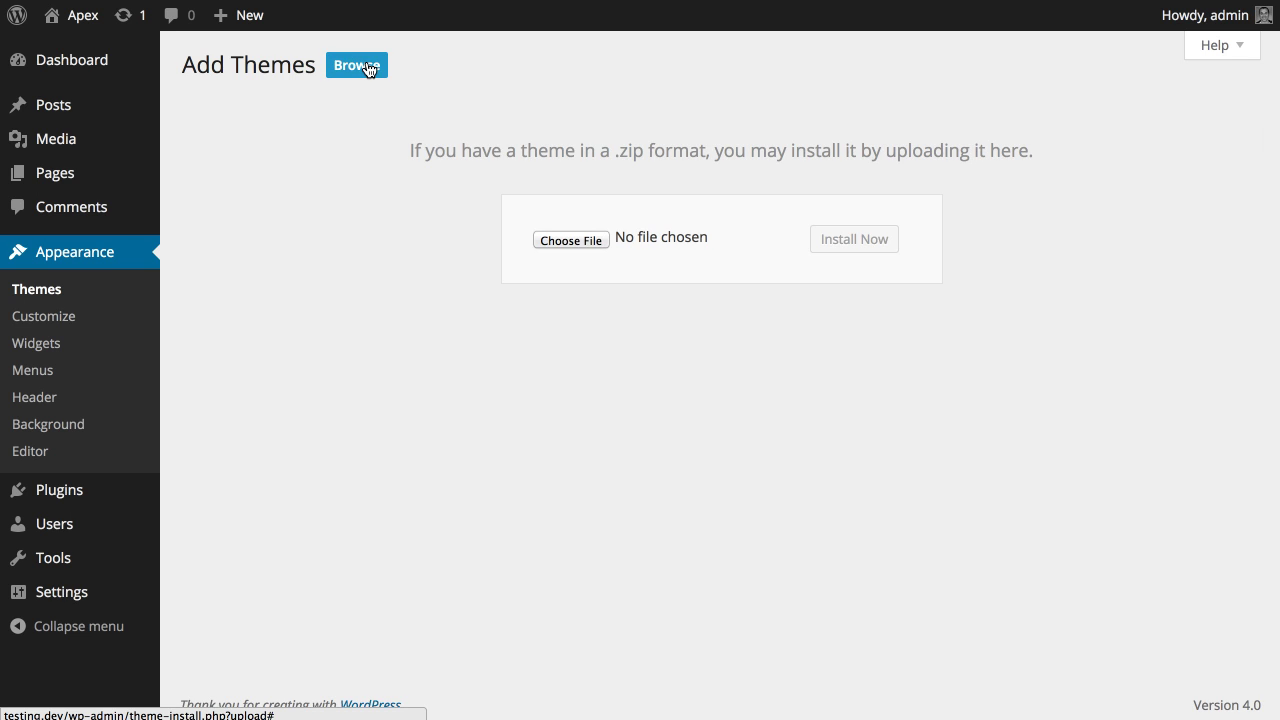
- Upload and install apex-1.0.3.zip from the main-apex folder, and activate the installed theme
left_click(560, 242)
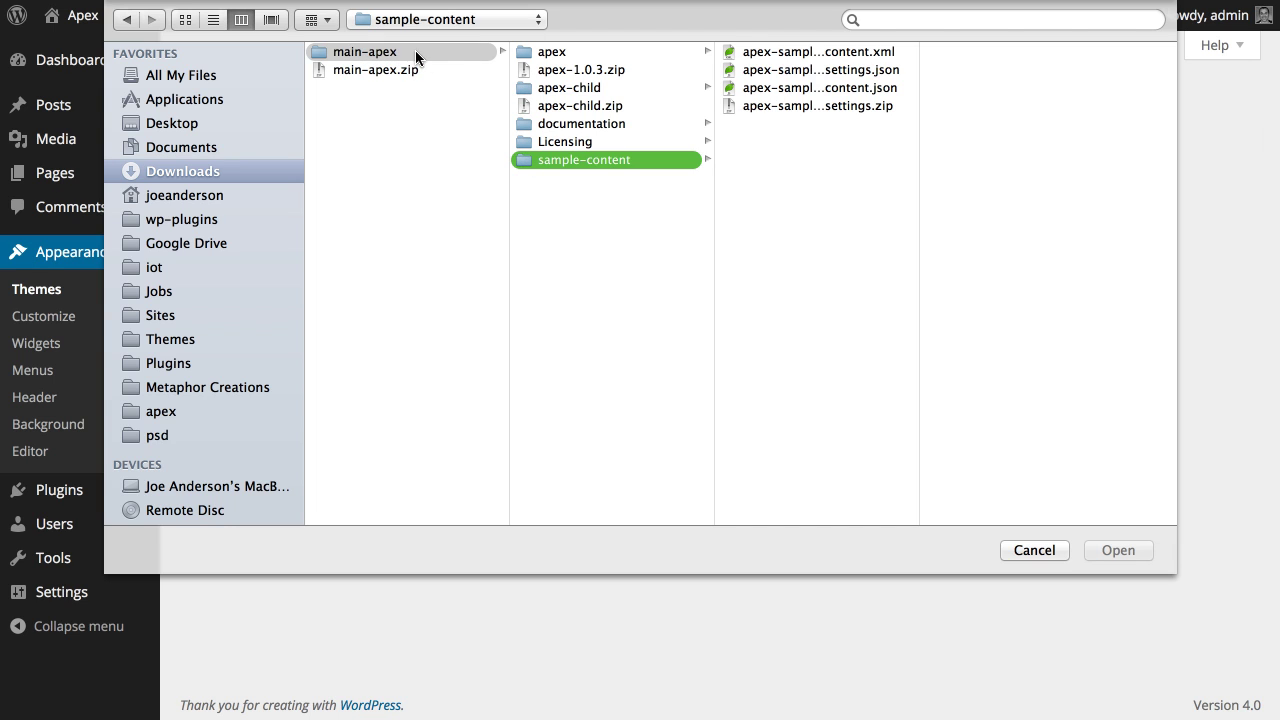
left_click(548, 72)
left_click(1105, 552)
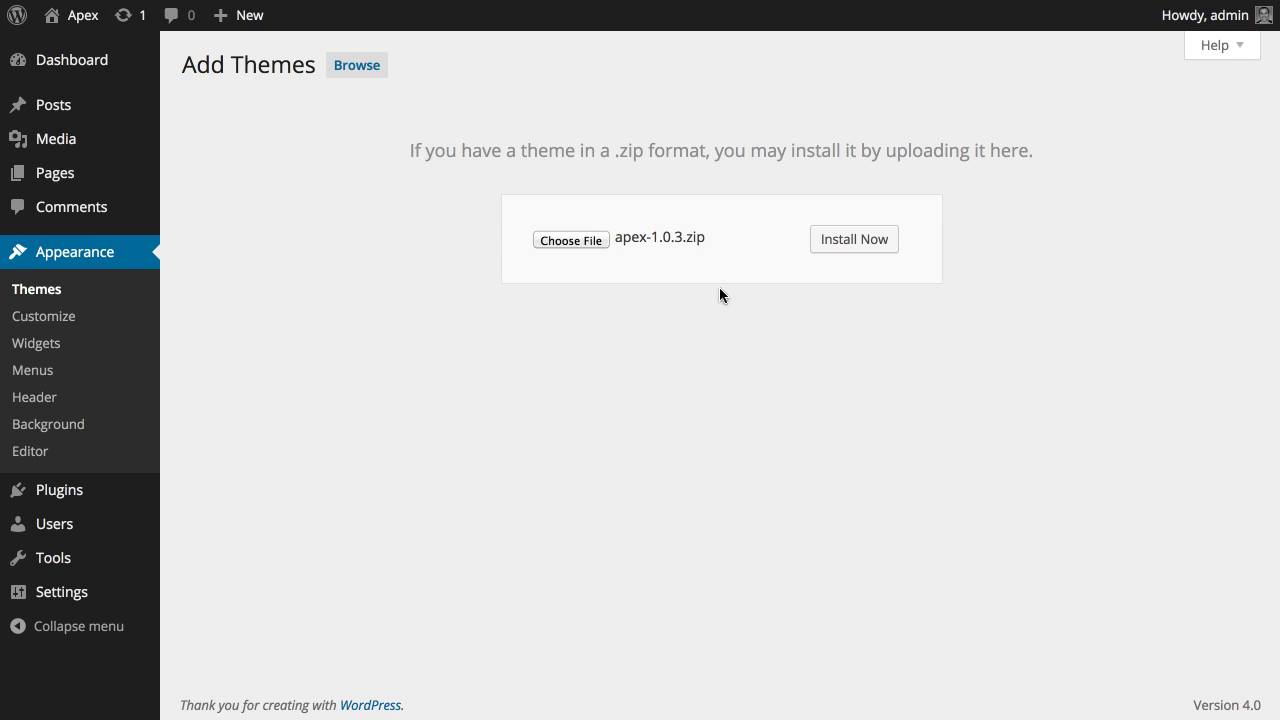
left_click(823, 240)
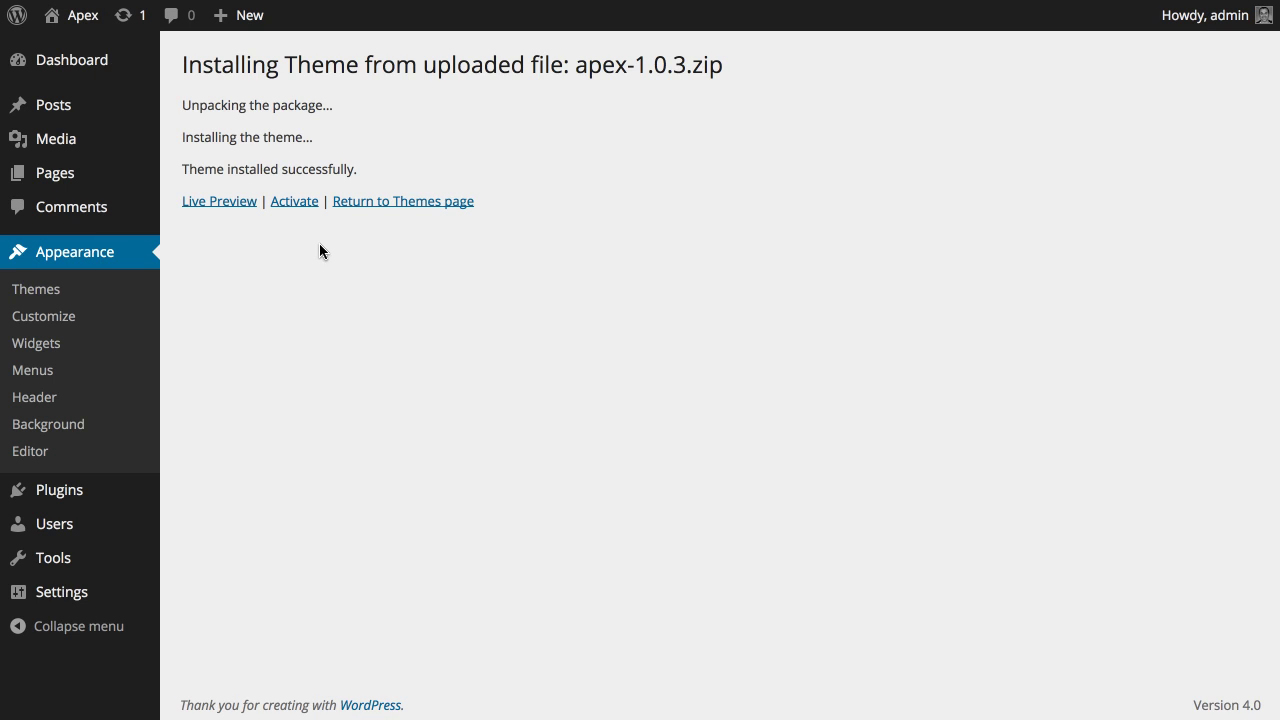
left_click(293, 206)
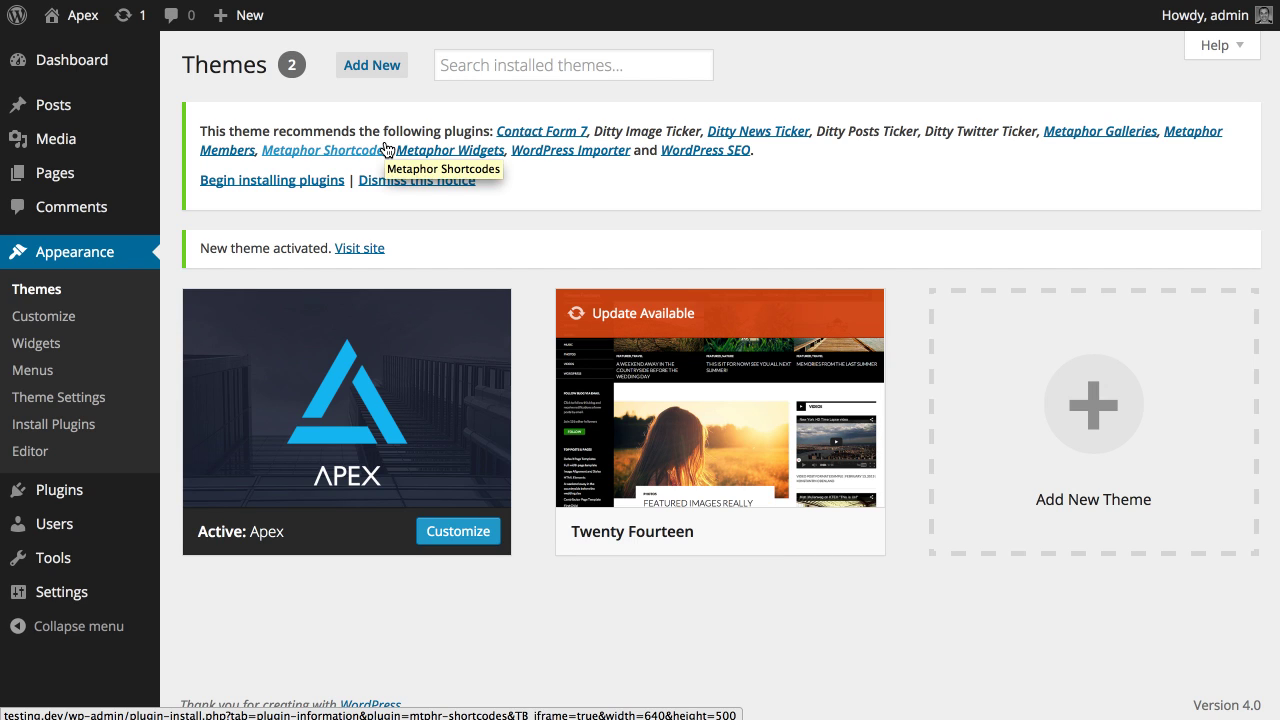
- Begin installing the theme's recommended plugins and bulk install all the plugins listed
left_click(257, 181)
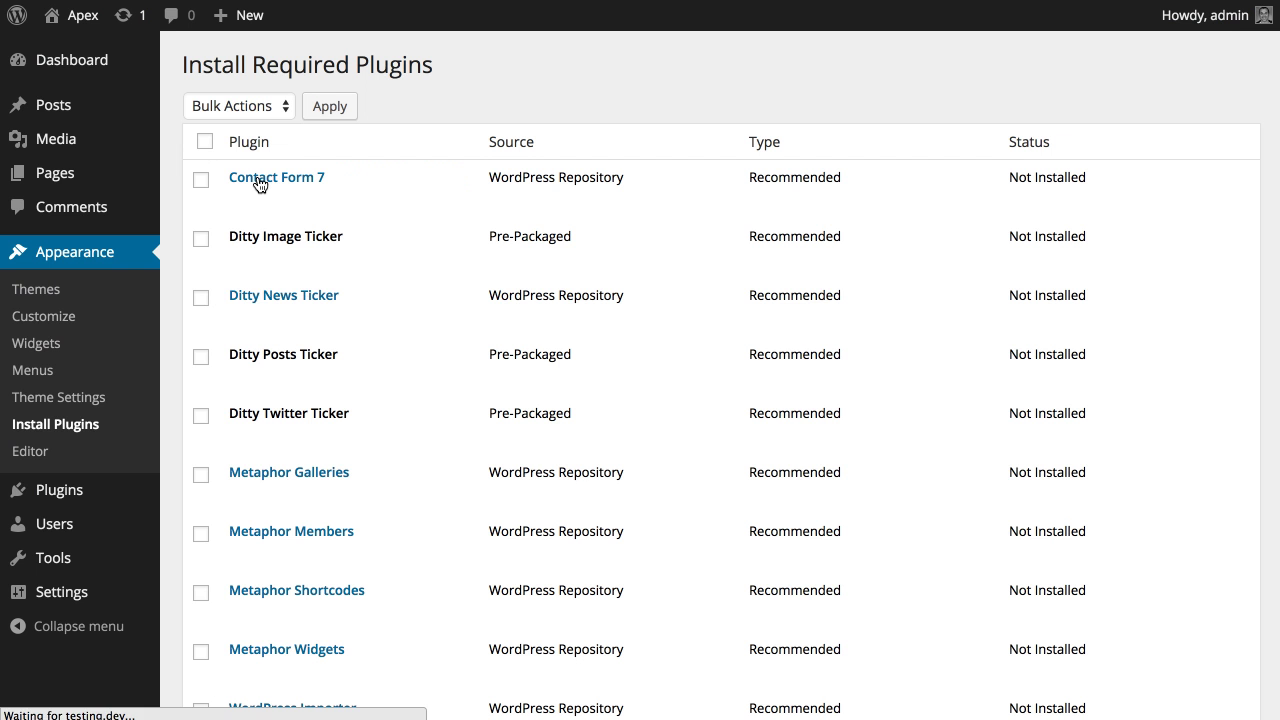
scroll(268, 246, "down", 4)
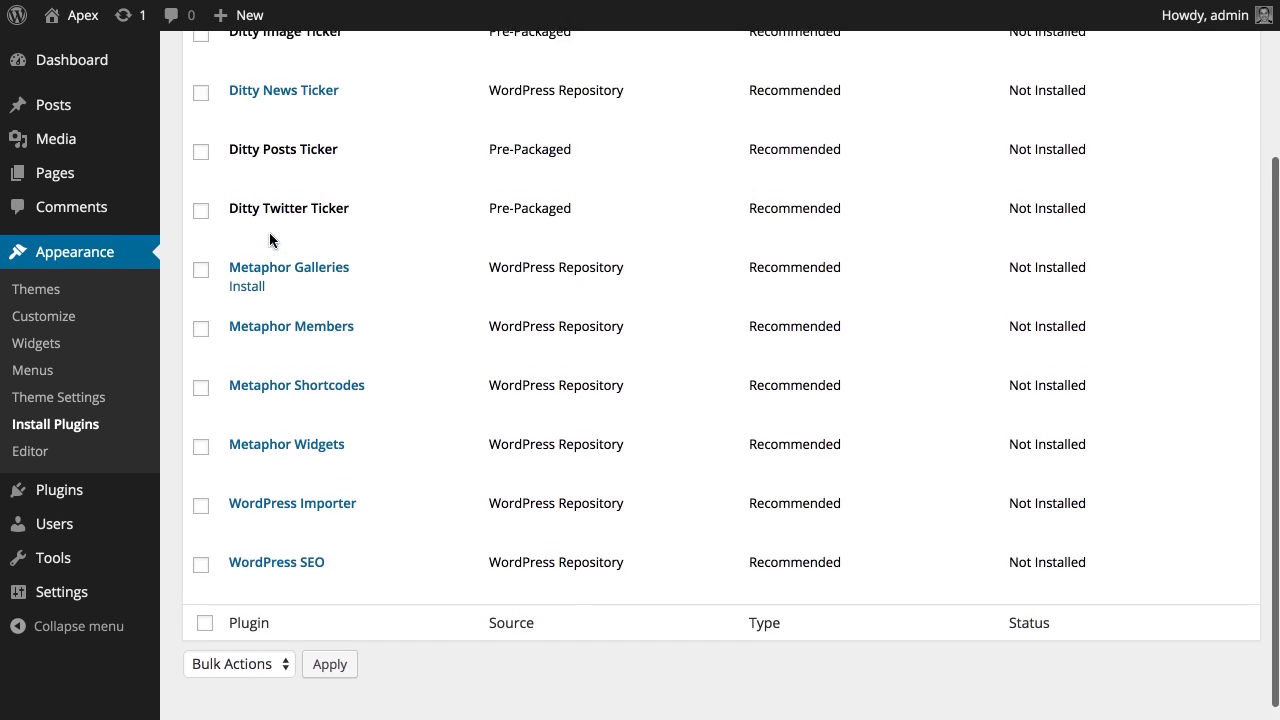
scroll(269, 235, "up", 4)
left_click(203, 143)
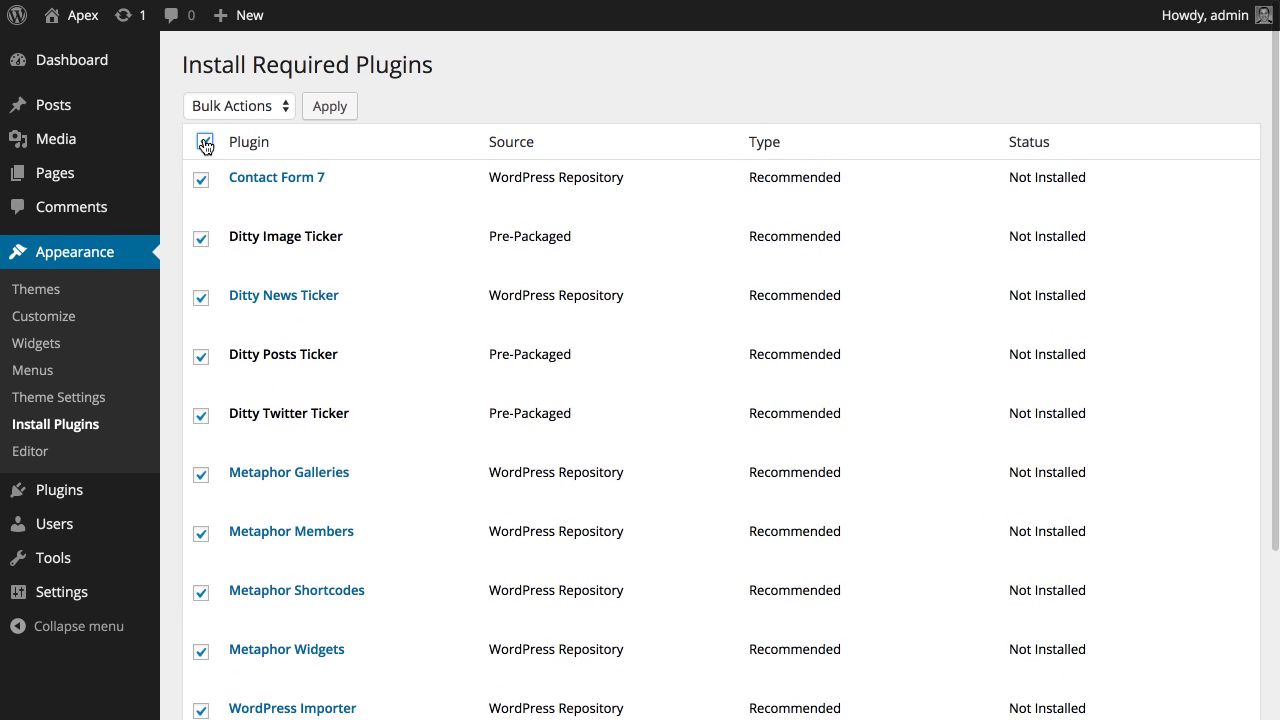
left_click(218, 106)
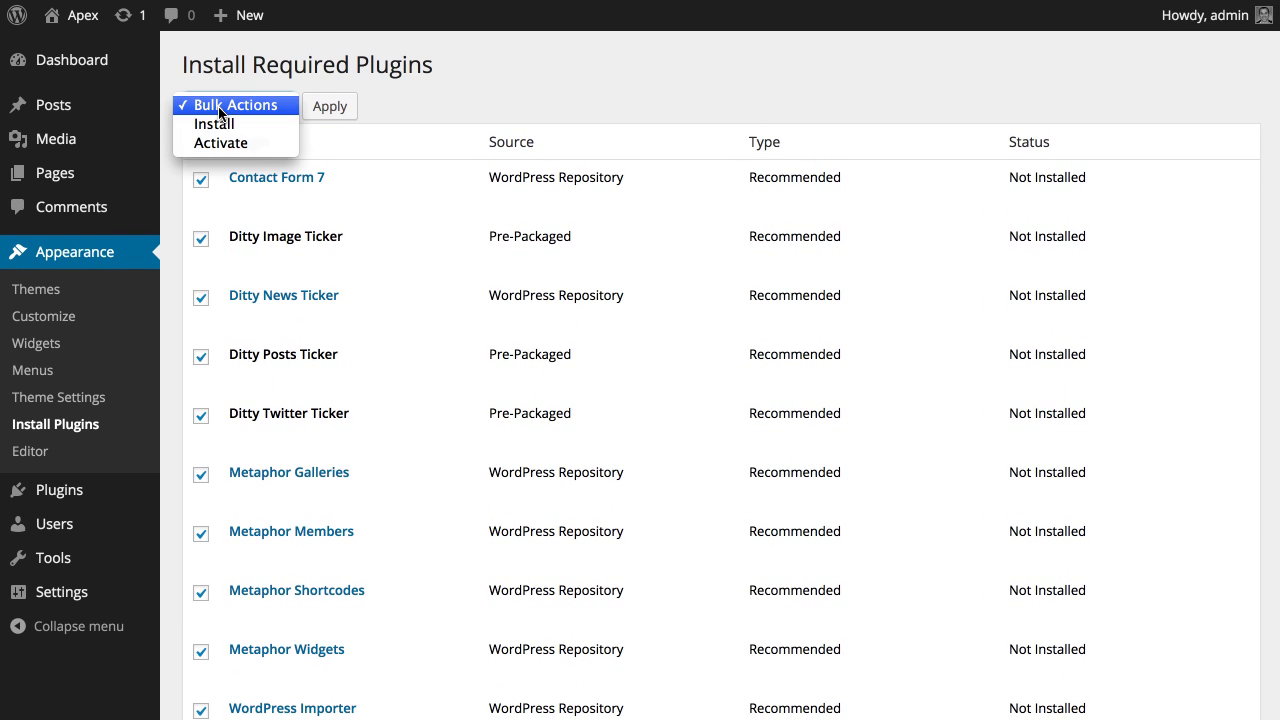
left_click(214, 126)
left_click(331, 108)
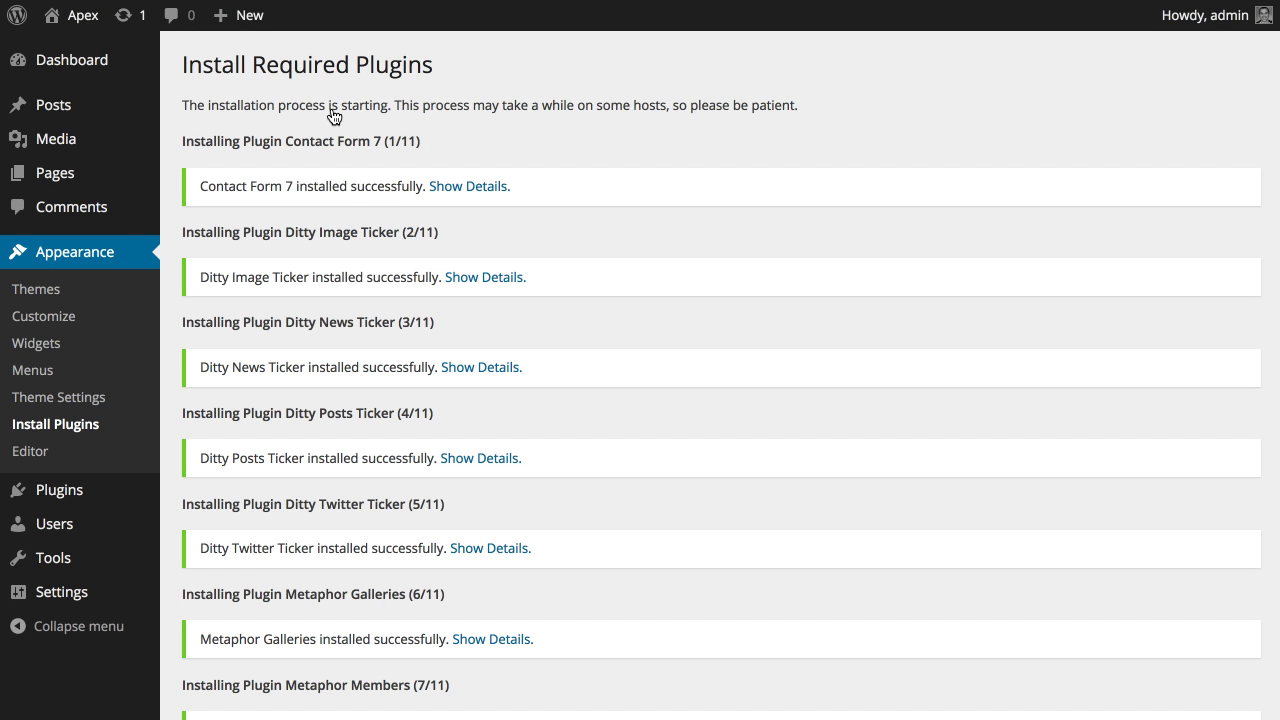
- Return to the required plugins installer and bulk activate all the installed plugins
scroll(383, 330, "down", 5)
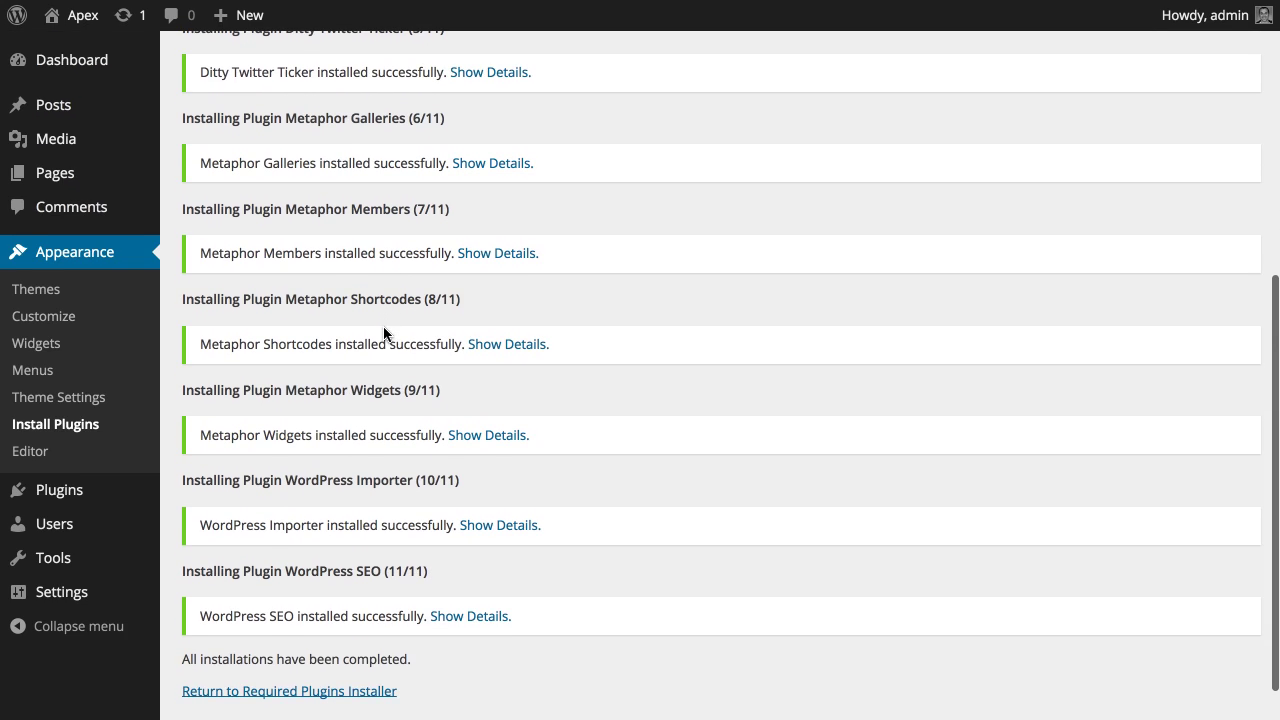
scroll(383, 326, "down", 2)
scroll(383, 330, "up", 2)
scroll(386, 326, "down", 2)
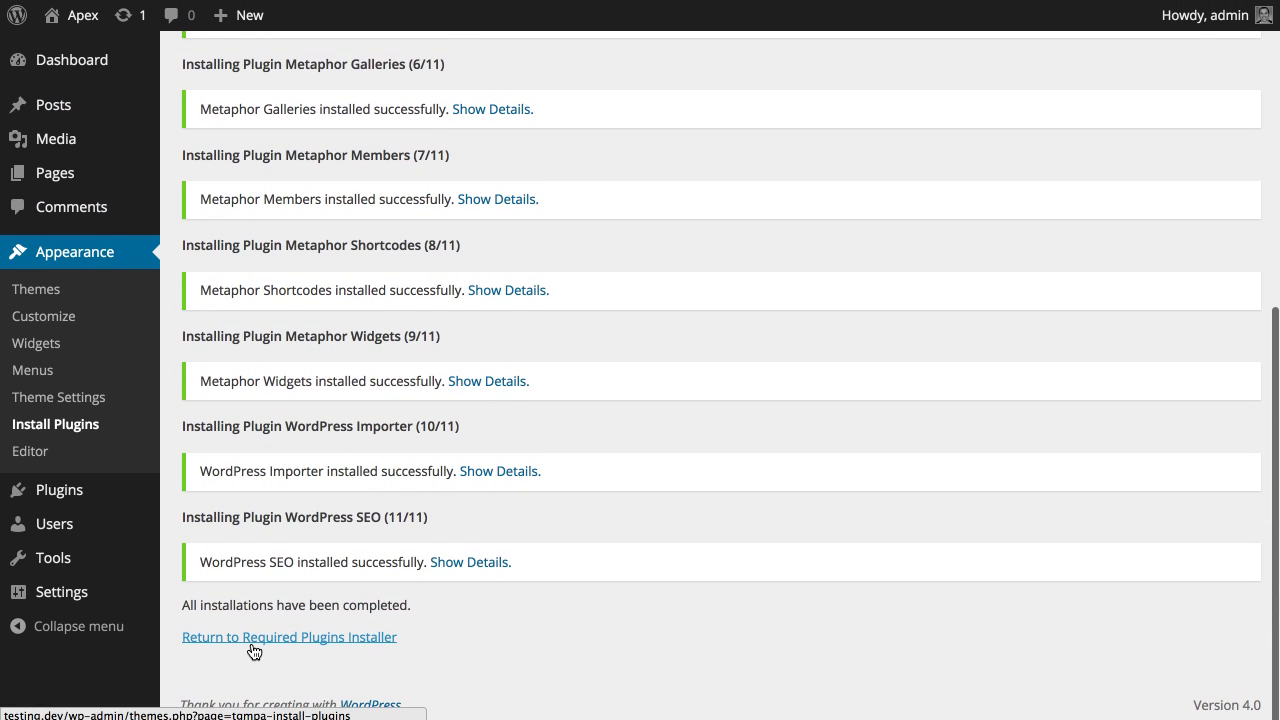
left_click(256, 643)
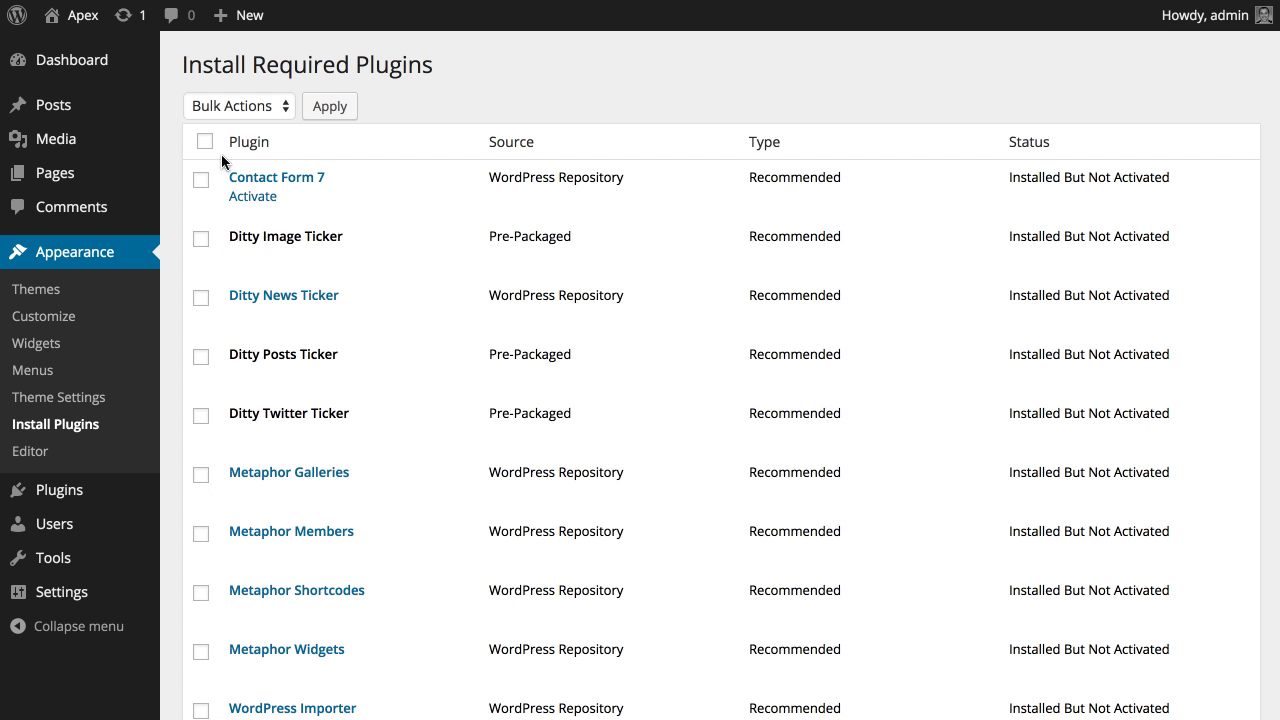
left_click(205, 143)
left_click(223, 104)
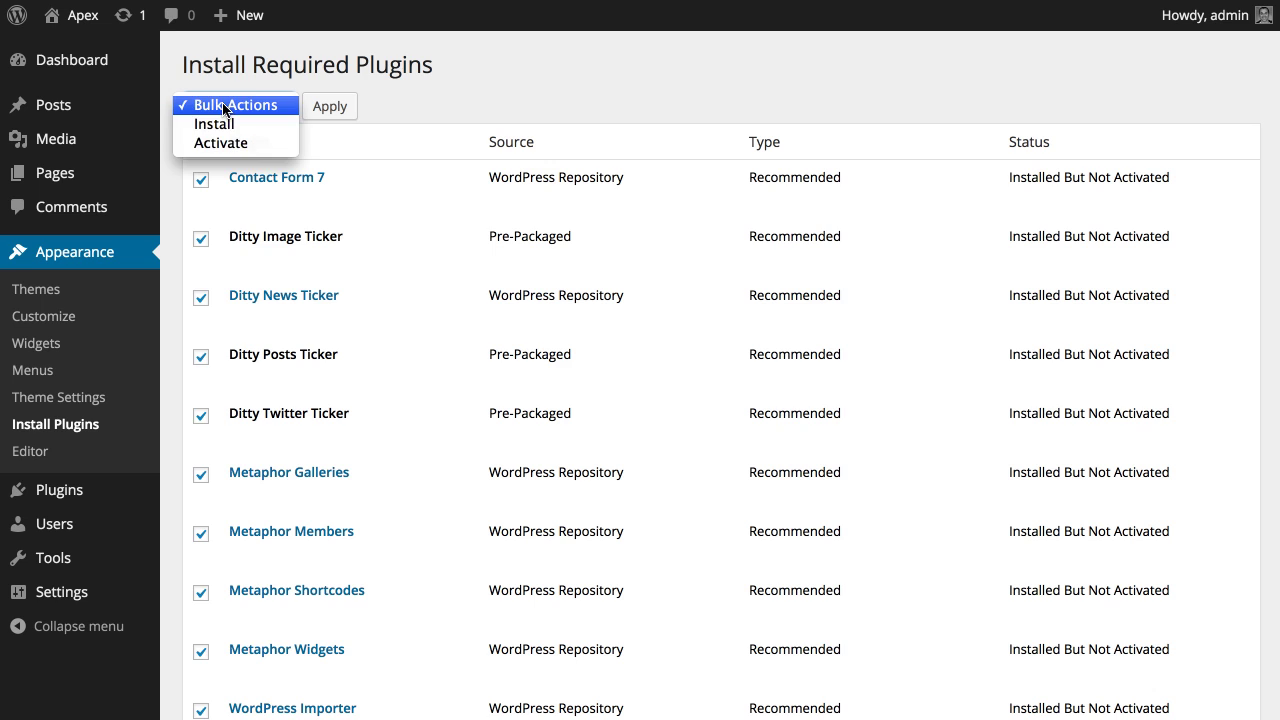
left_click(216, 141)
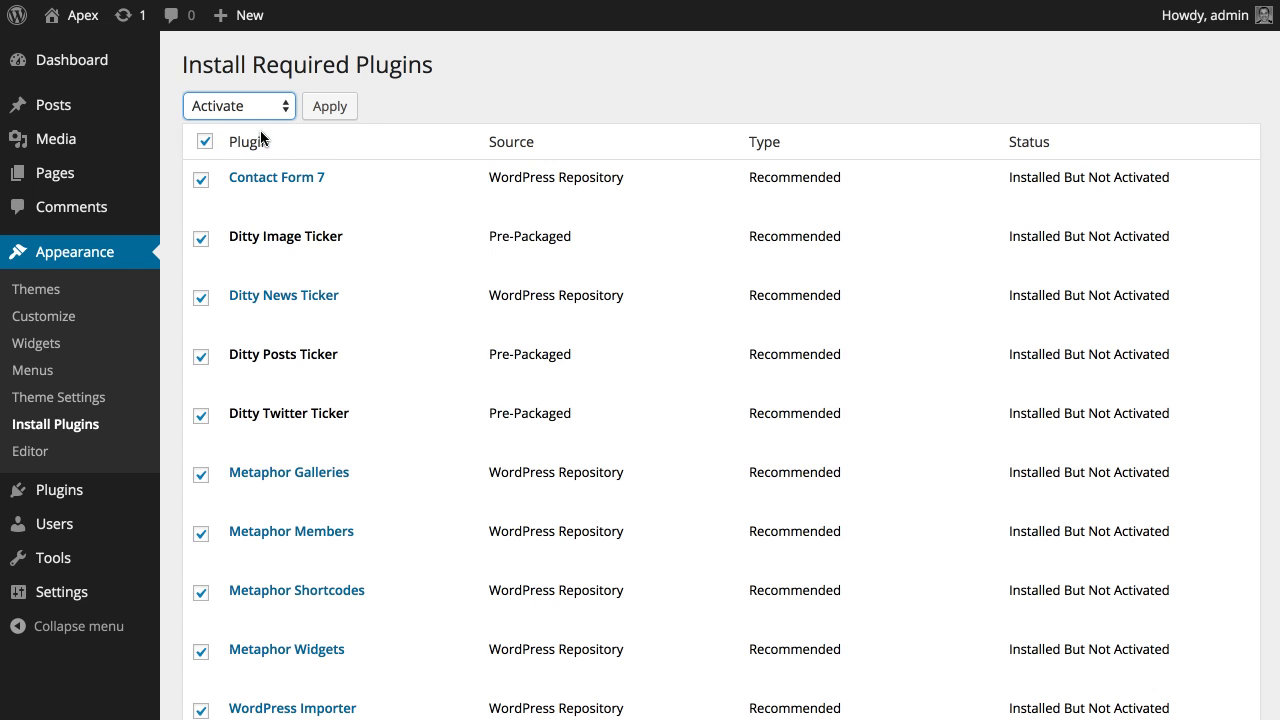
left_click(333, 107)
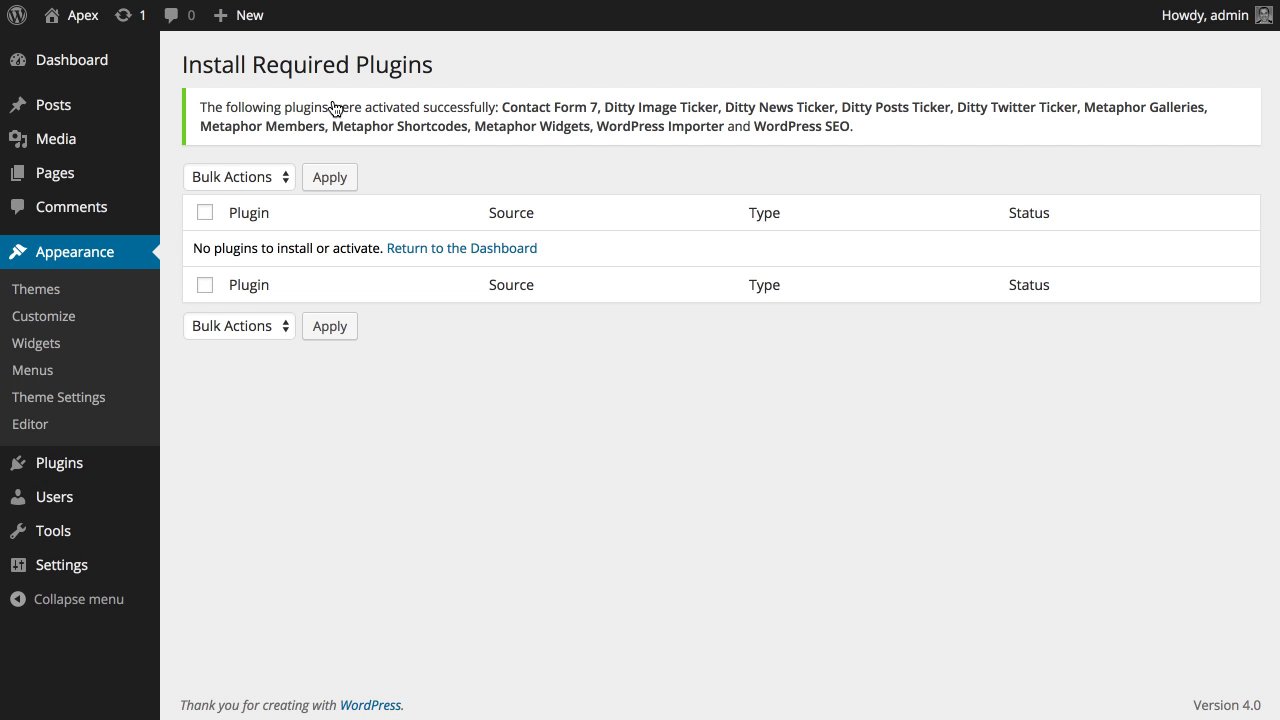
- Go back to the Dashboard and decline usage tracking for WordPress SEO
left_click(72, 68)
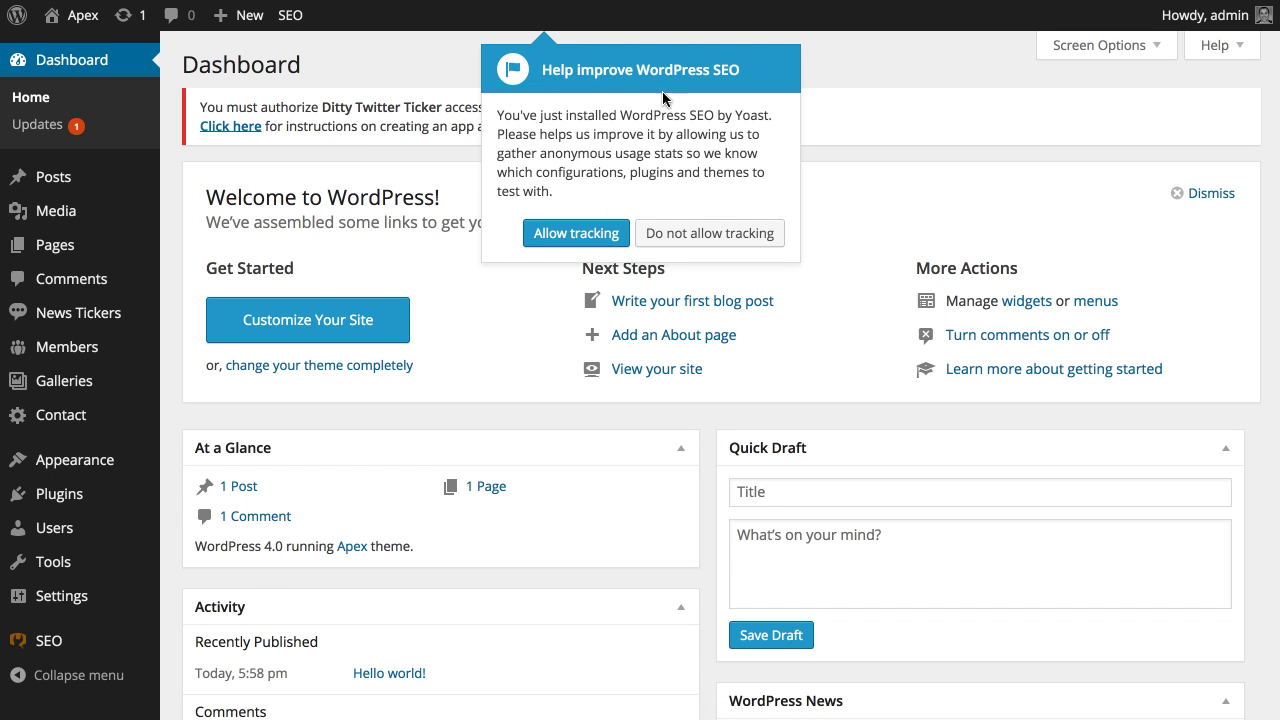
left_click(690, 235)
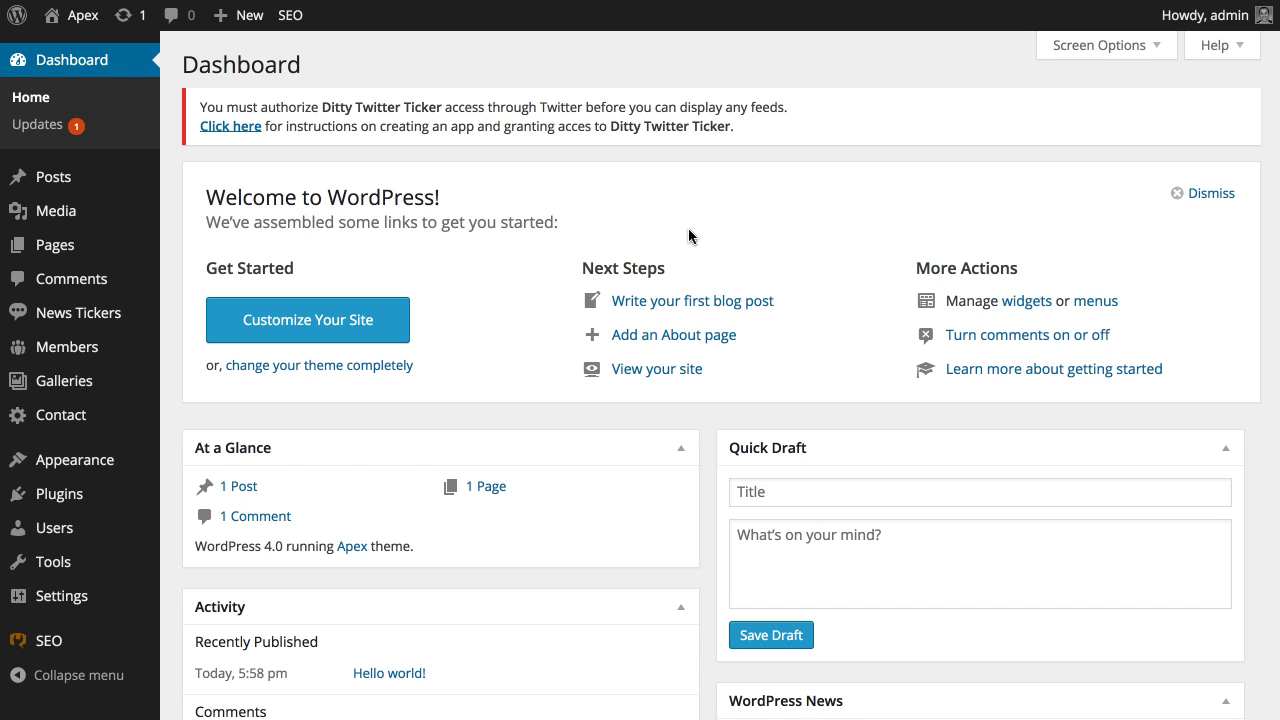
- Read the Dashboard notice about authorizing Ditty Twitter Ticker and look over the page
left_click_drag(207, 107, 474, 104)
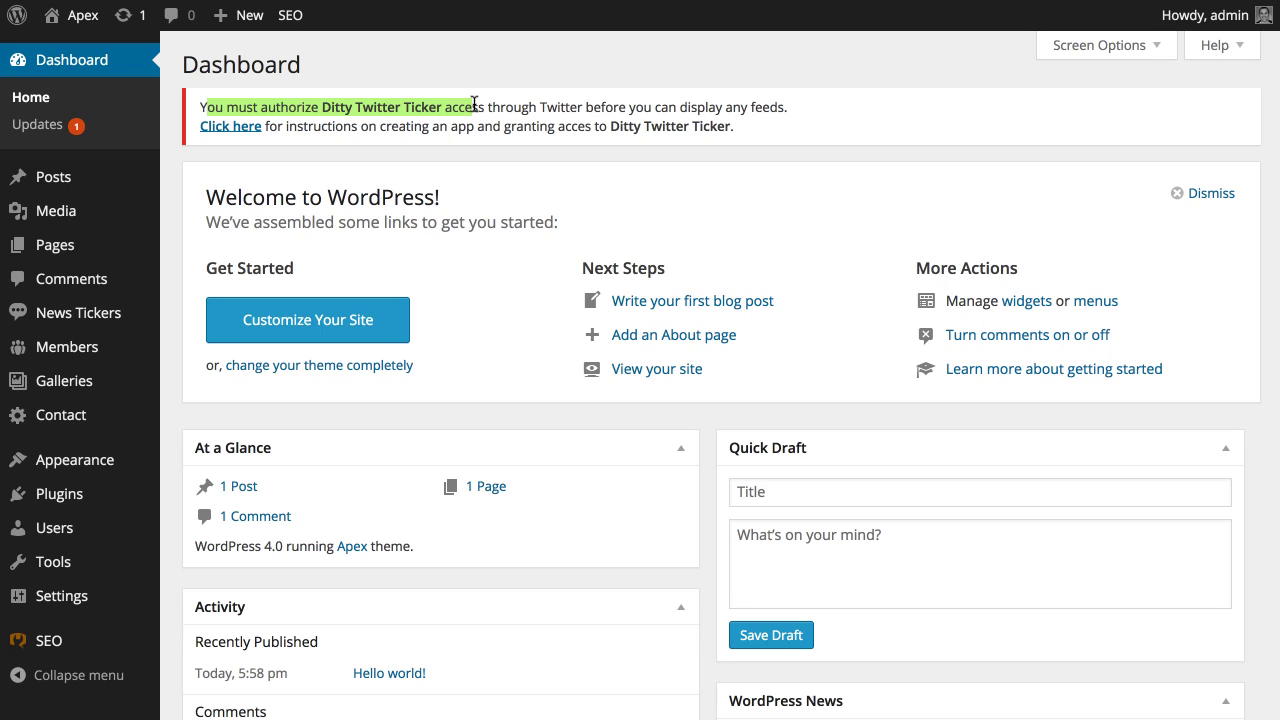
left_click_drag(322, 107, 440, 107)
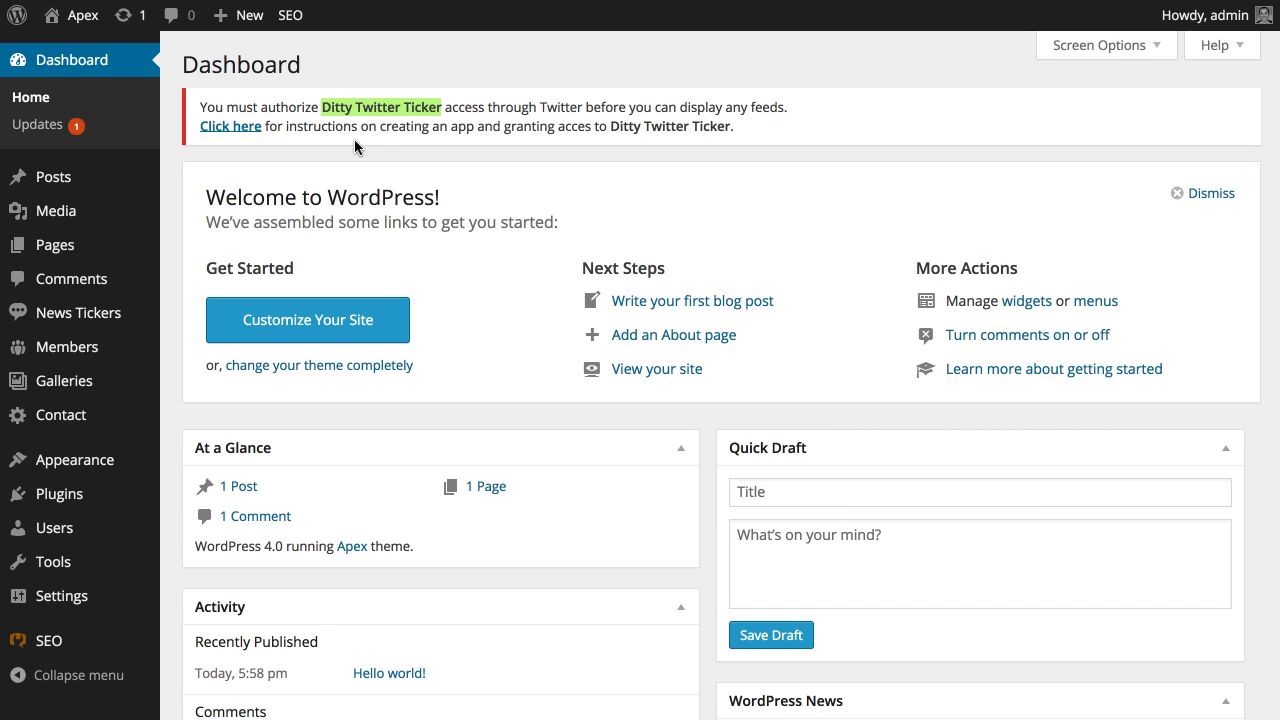
left_click(323, 152)
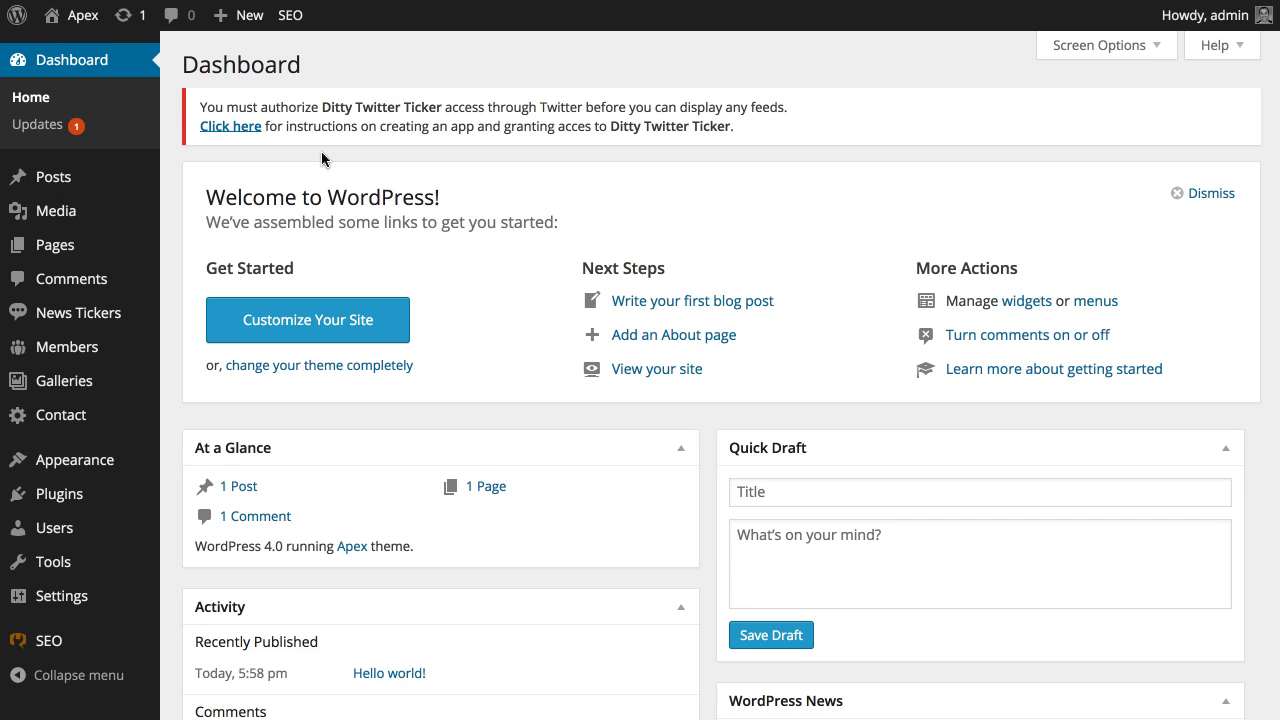
scroll(321, 152, "down", 1)
scroll(322, 152, "down", 1)
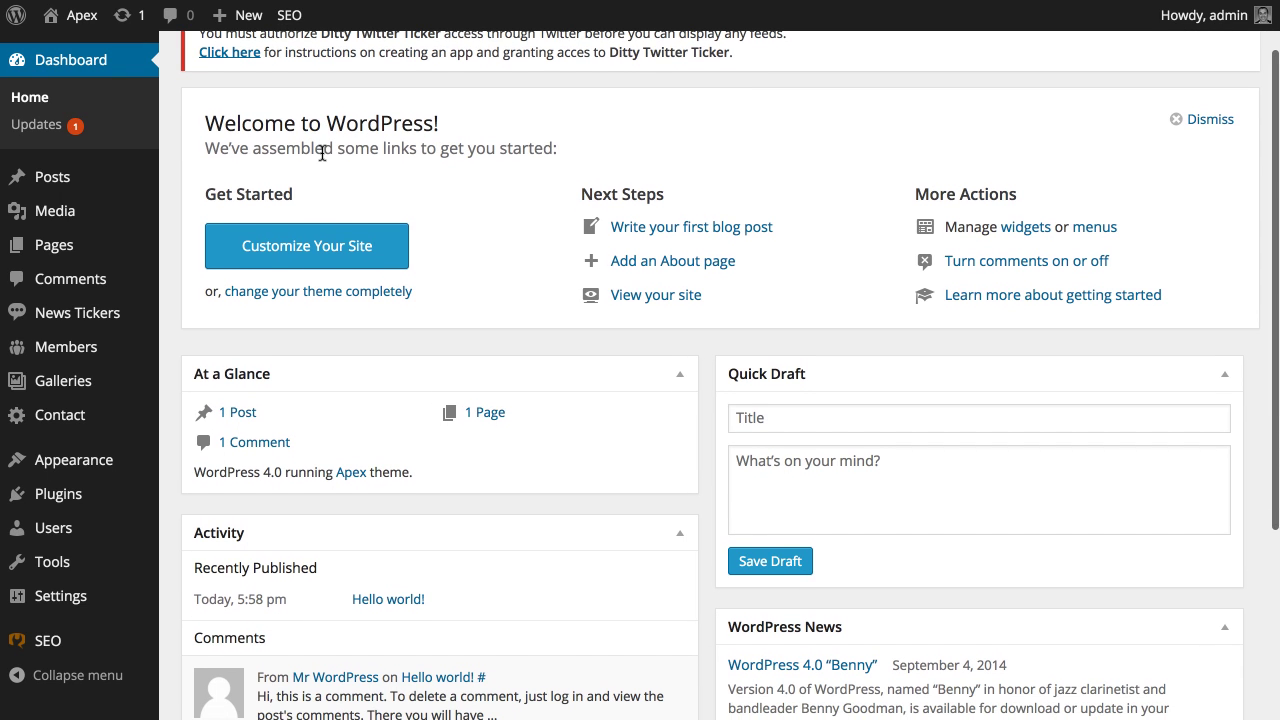
scroll(322, 155, "up", 3)
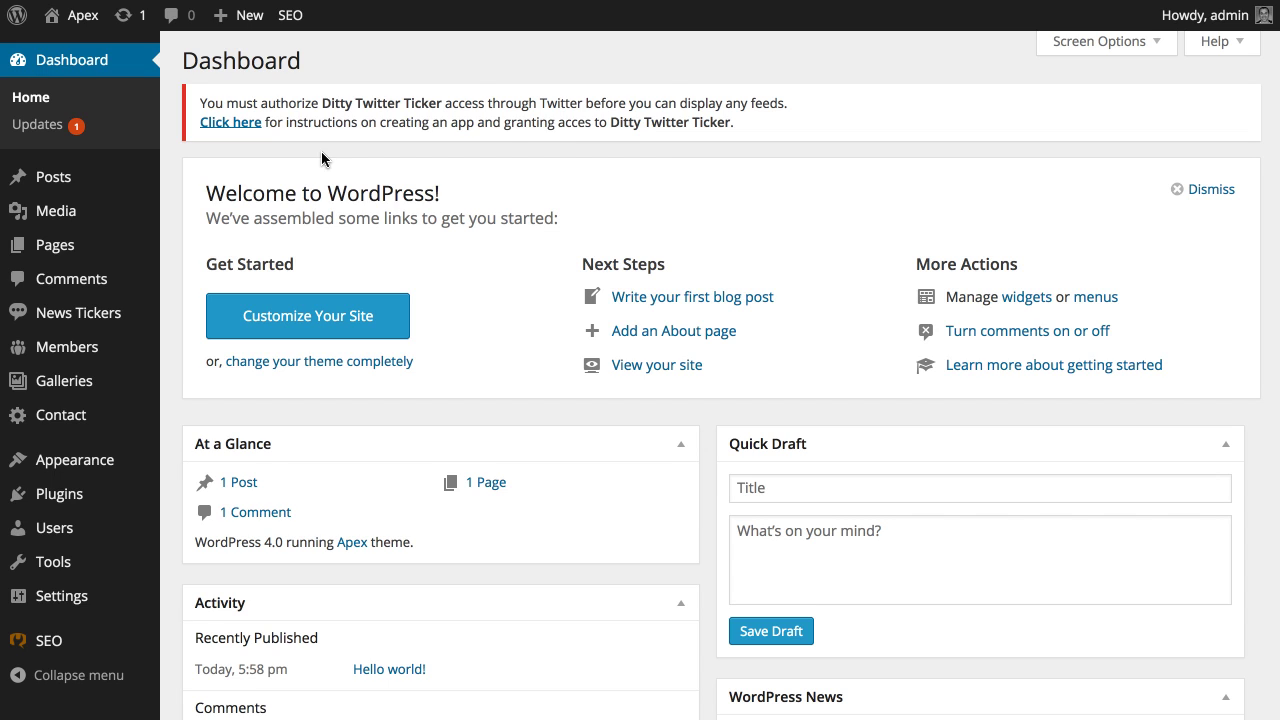
- Upload apex-sample-post-content.xml from the main-apex sample-content folder to the WordPress importer
mouse_move(134, 388)
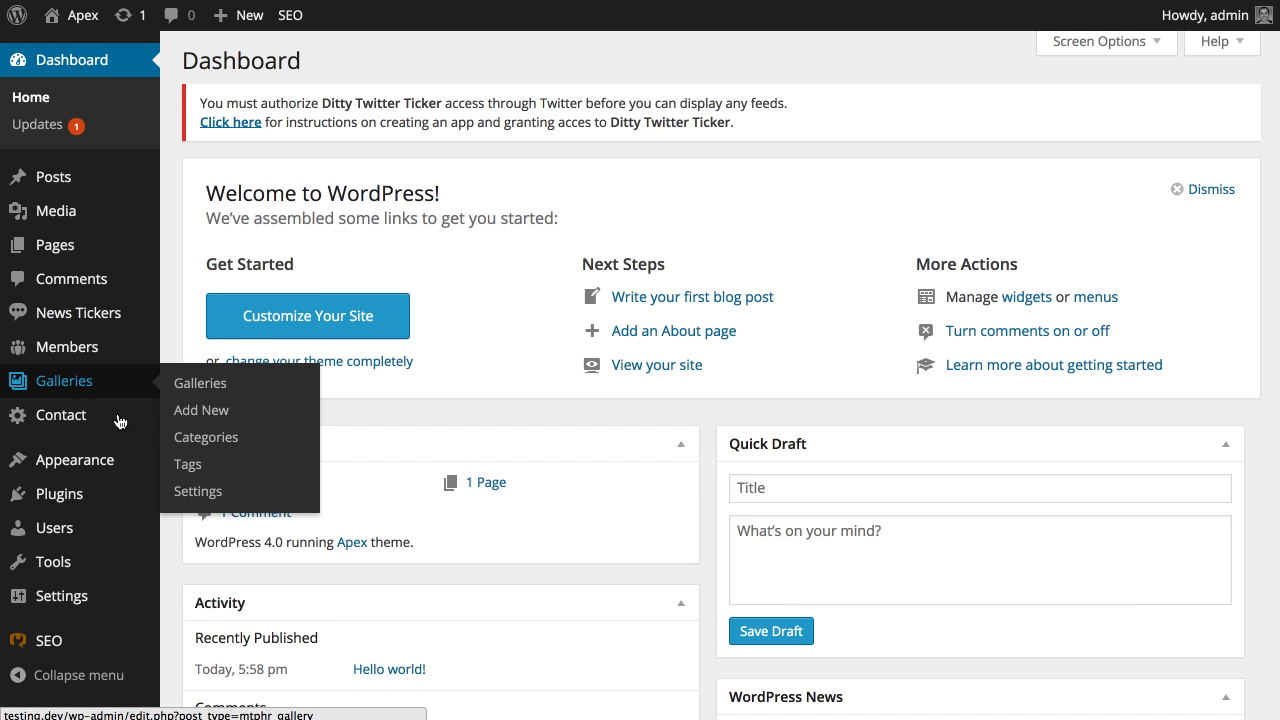
mouse_move(70, 574)
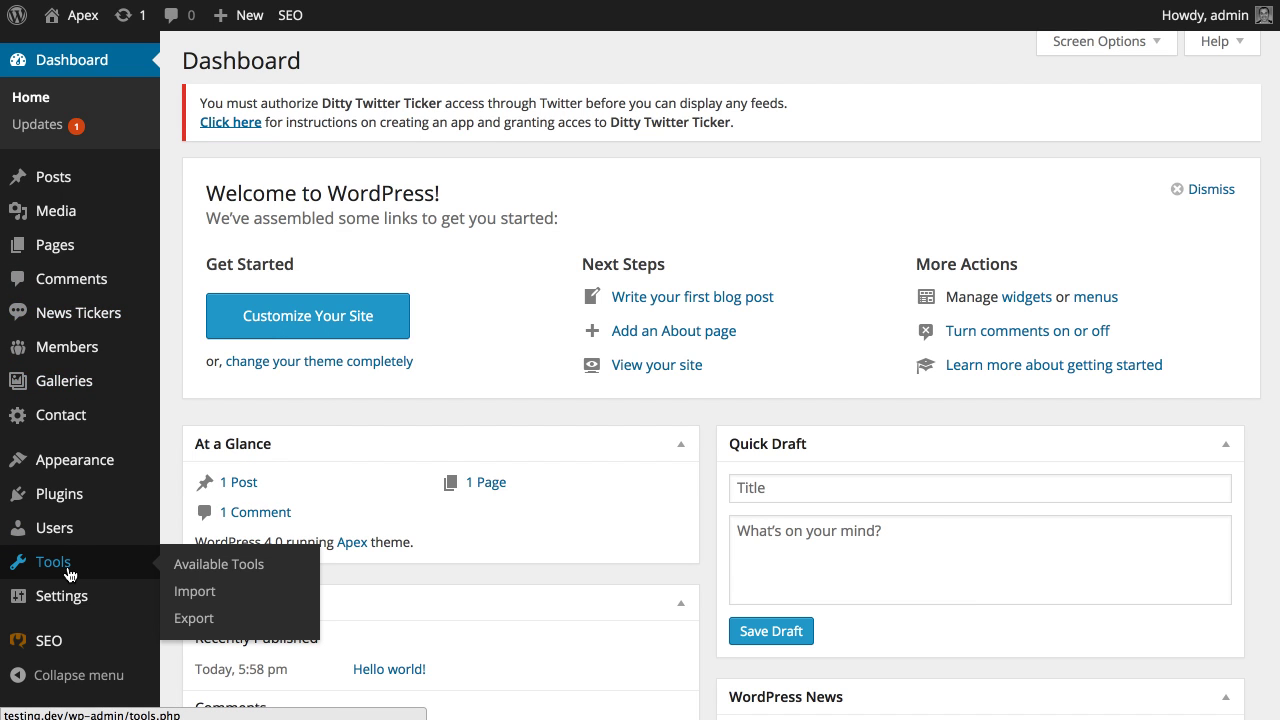
left_click(193, 594)
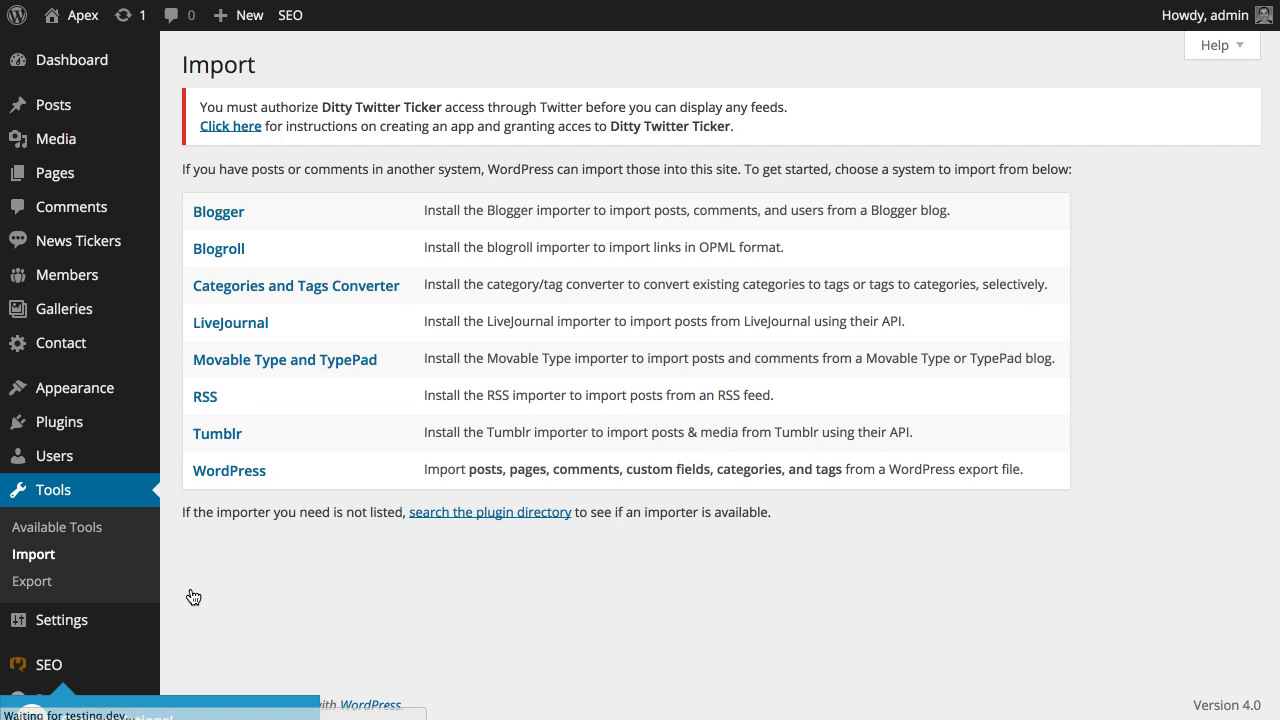
left_click(226, 474)
left_click(559, 264)
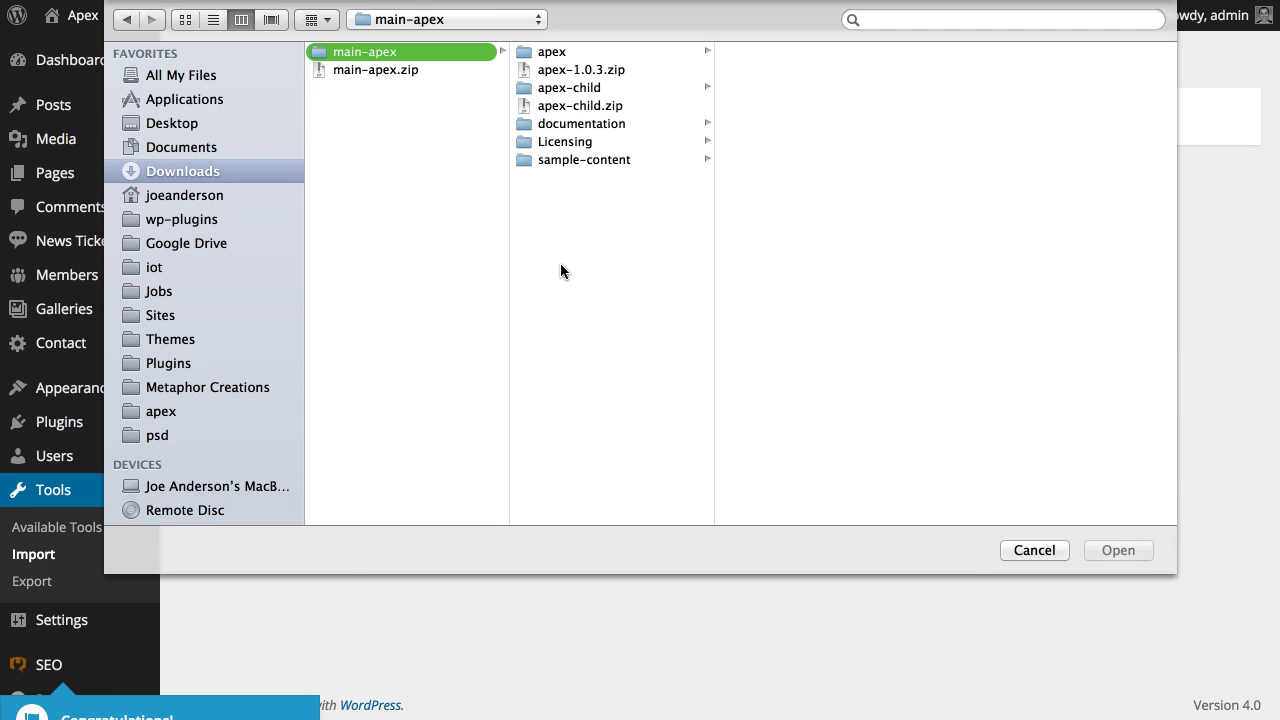
left_click(526, 159)
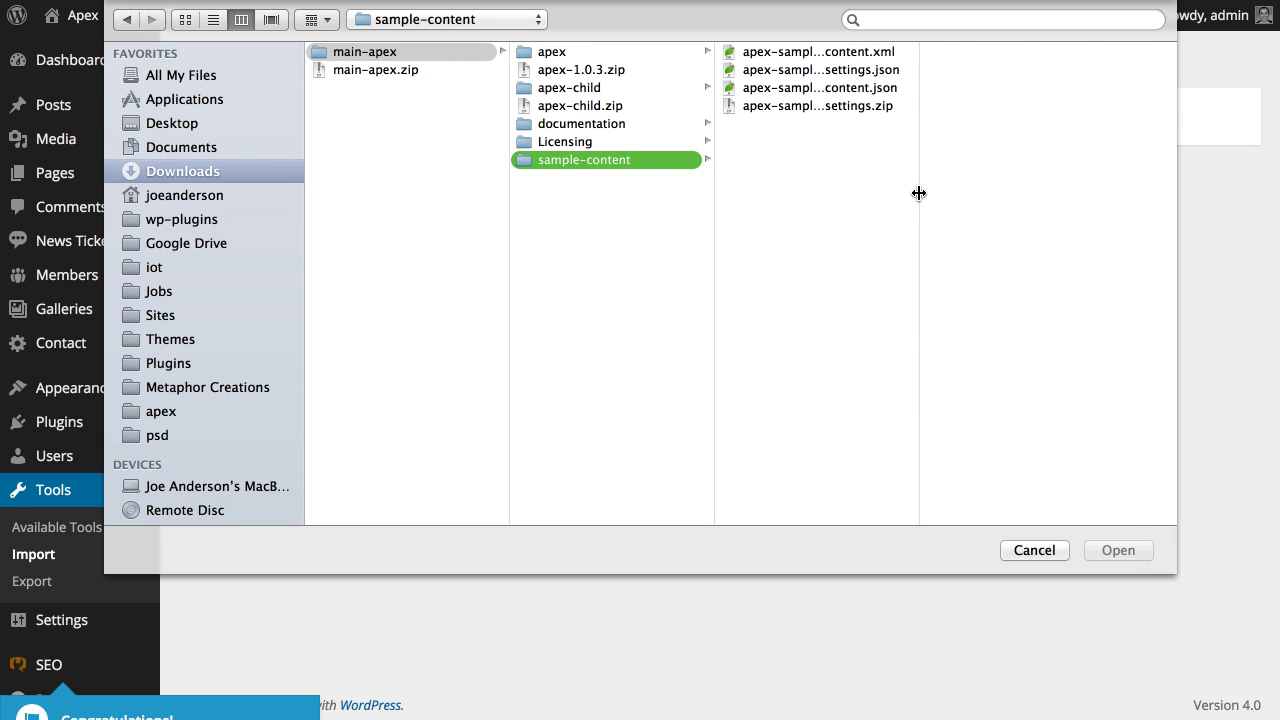
left_click_drag(916, 192, 1052, 198)
left_click(774, 55)
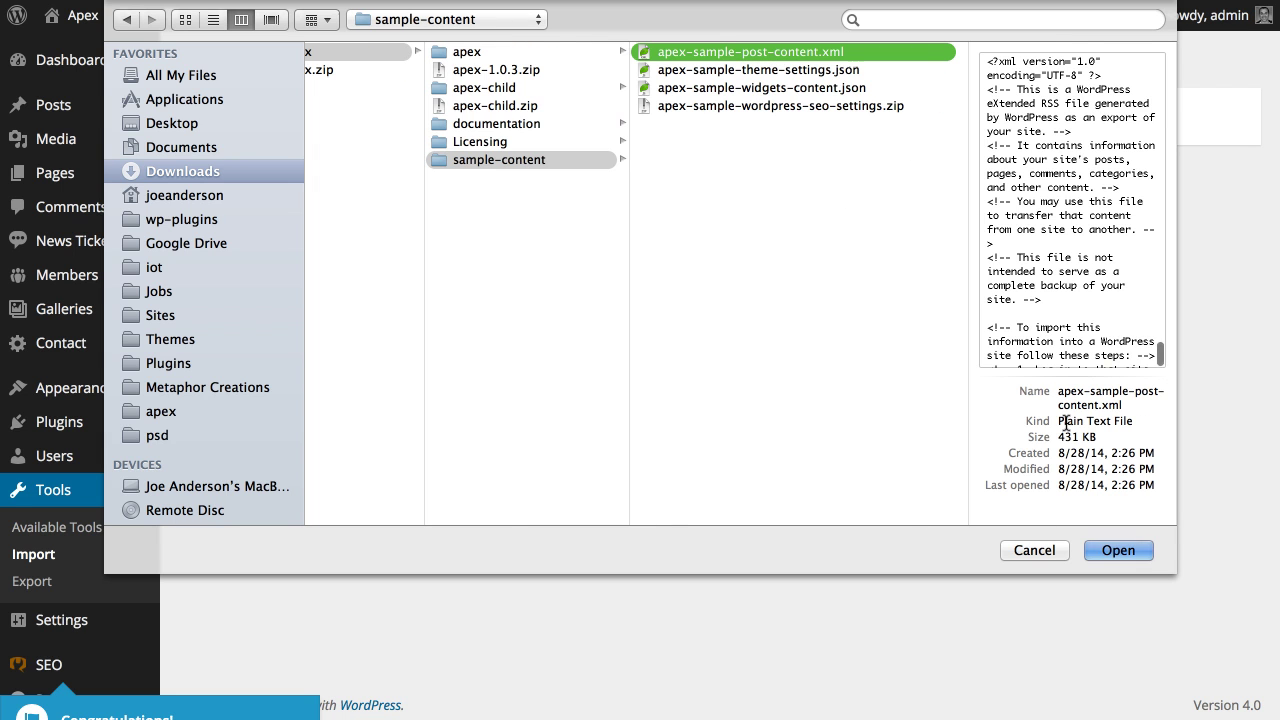
left_click(1117, 551)
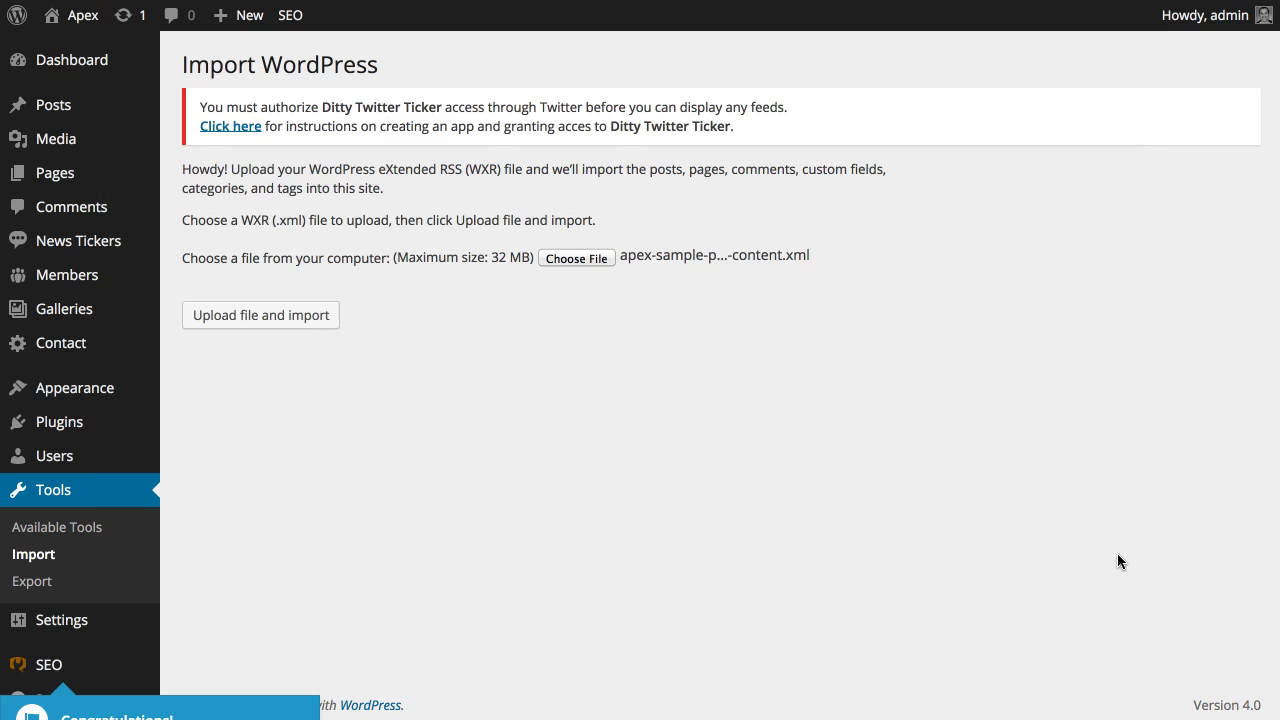
left_click(271, 322)
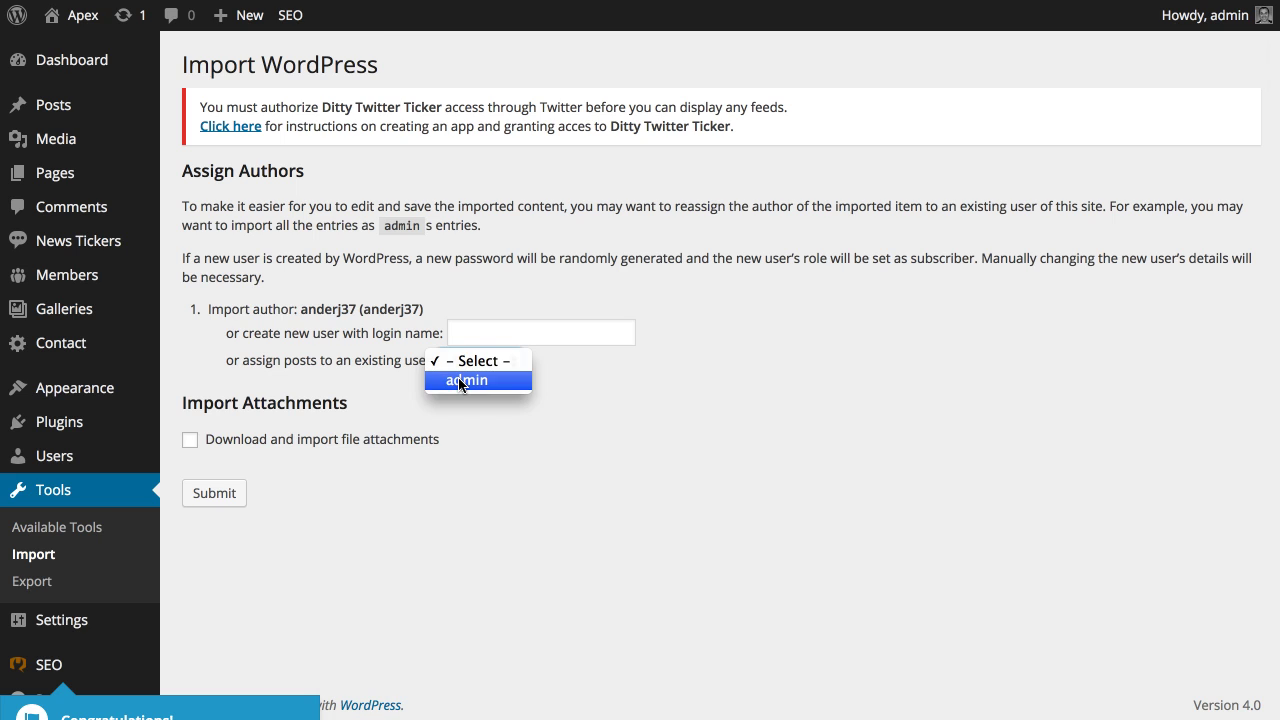
- Assign the imported posts to the existing user admin, include file attachments, and run the import
left_click(459, 381)
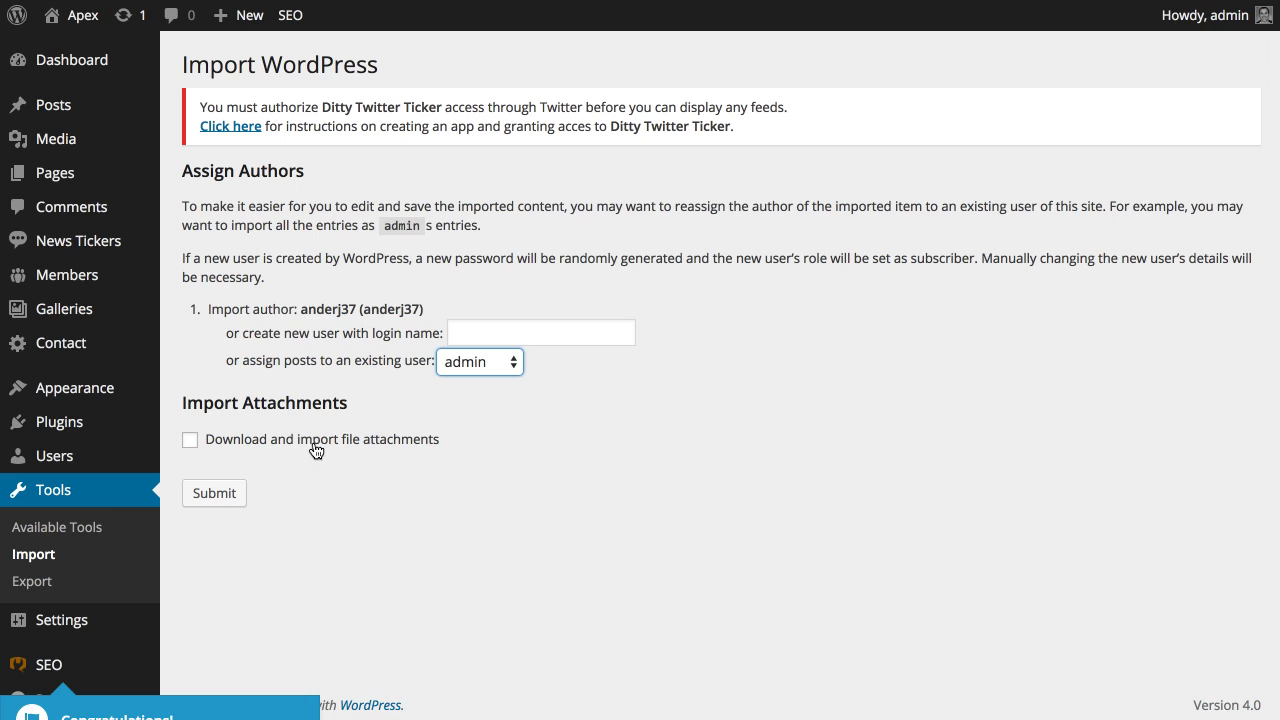
left_click(190, 446)
left_click(214, 494)
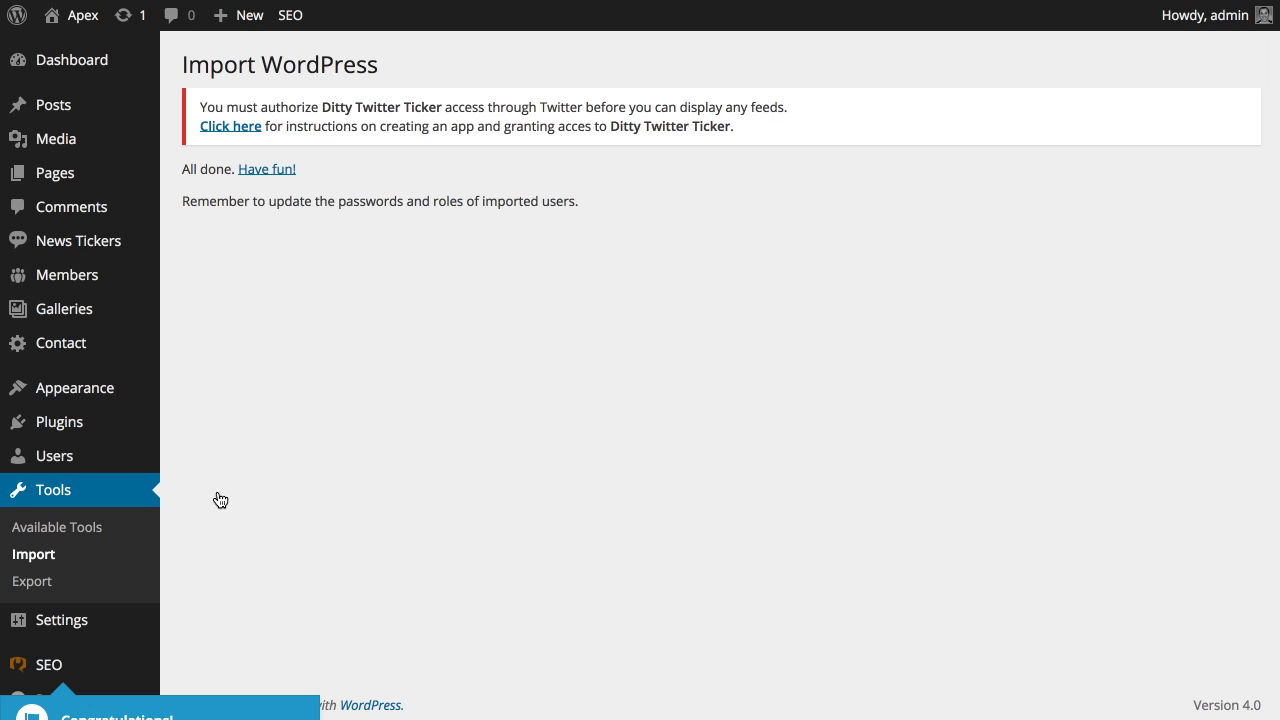
left_click_drag(243, 328, 327, 458)
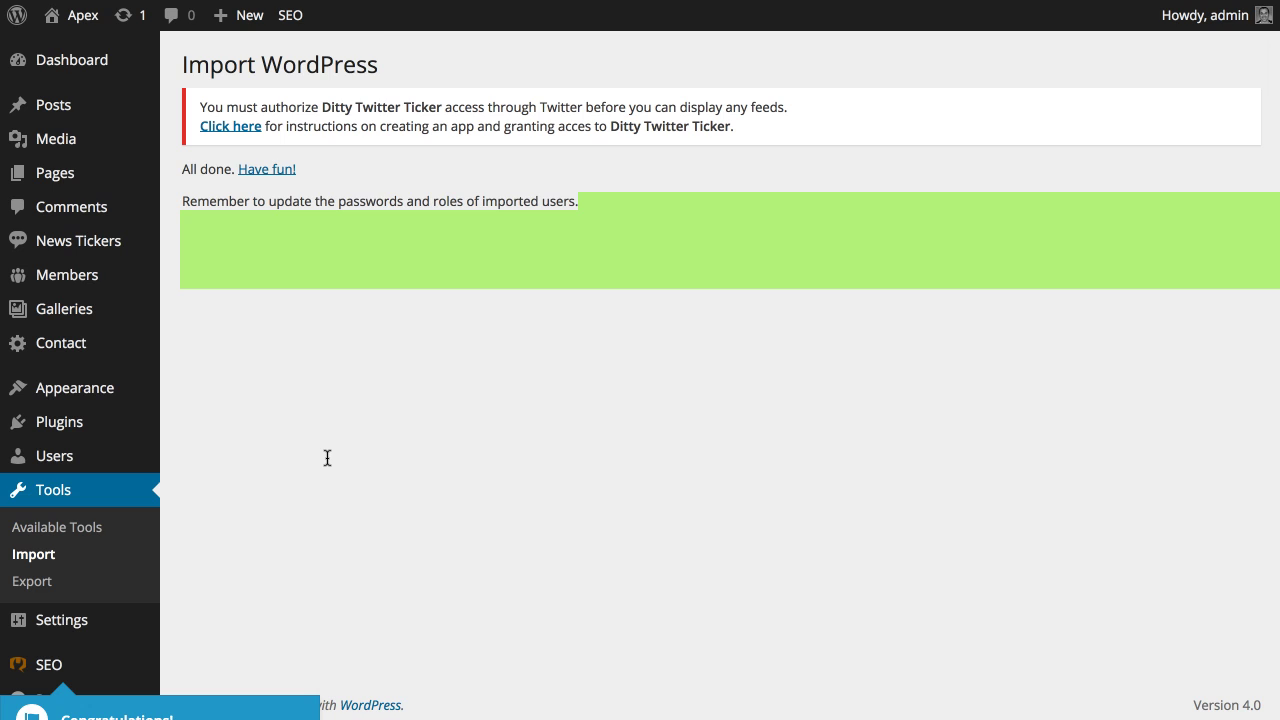
left_click(233, 245)
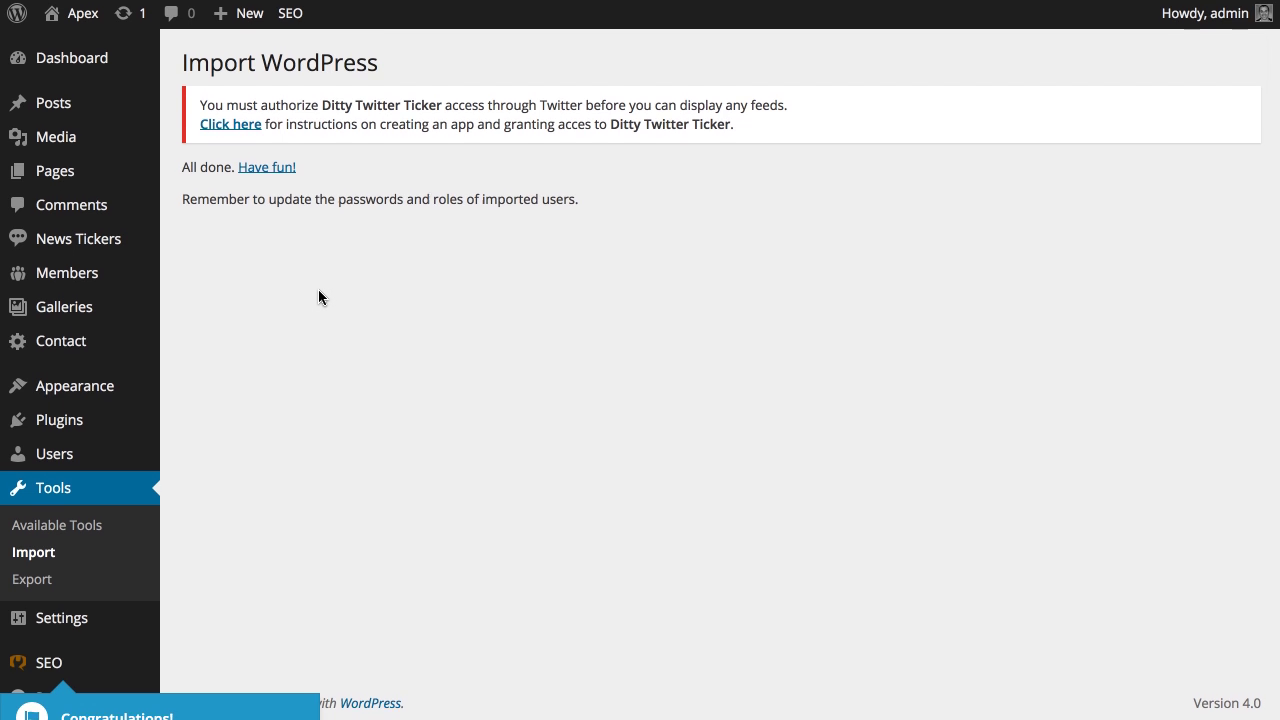
- Import the Apex theme settings from apex-sample-theme-settings.json in the sample-content folder
mouse_move(84, 403)
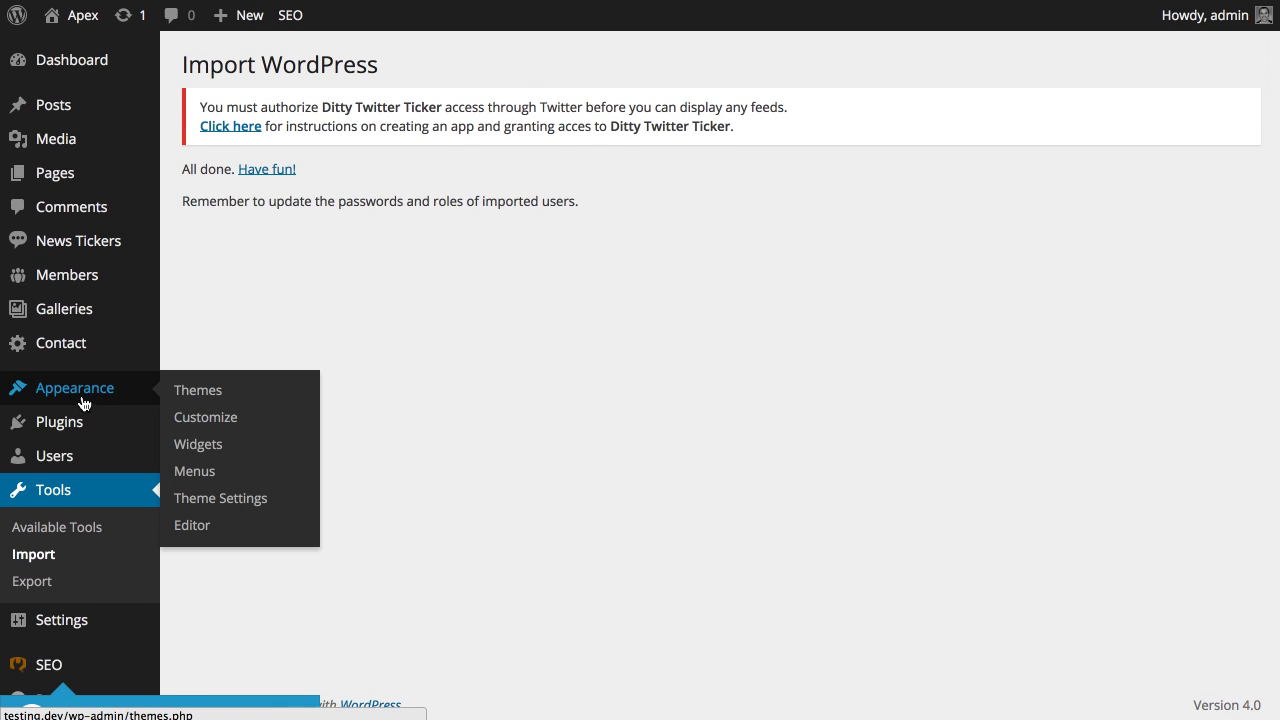
left_click(210, 500)
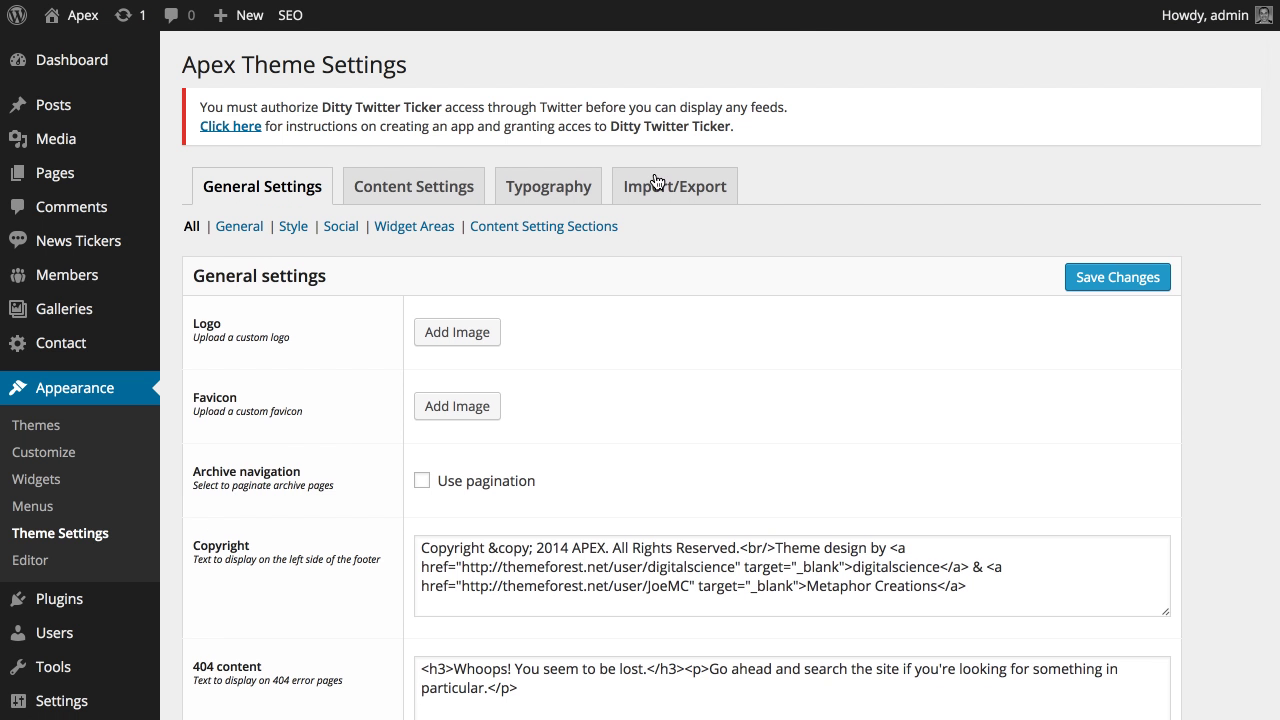
left_click(656, 181)
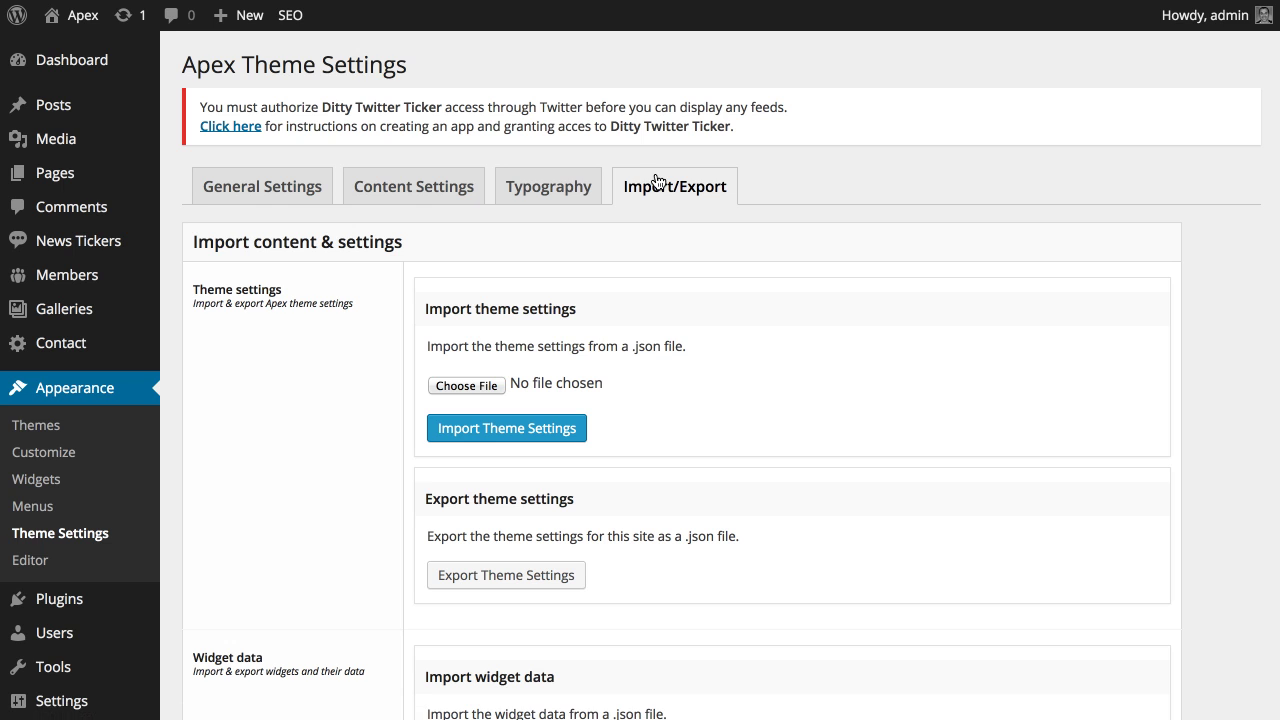
left_click(462, 386)
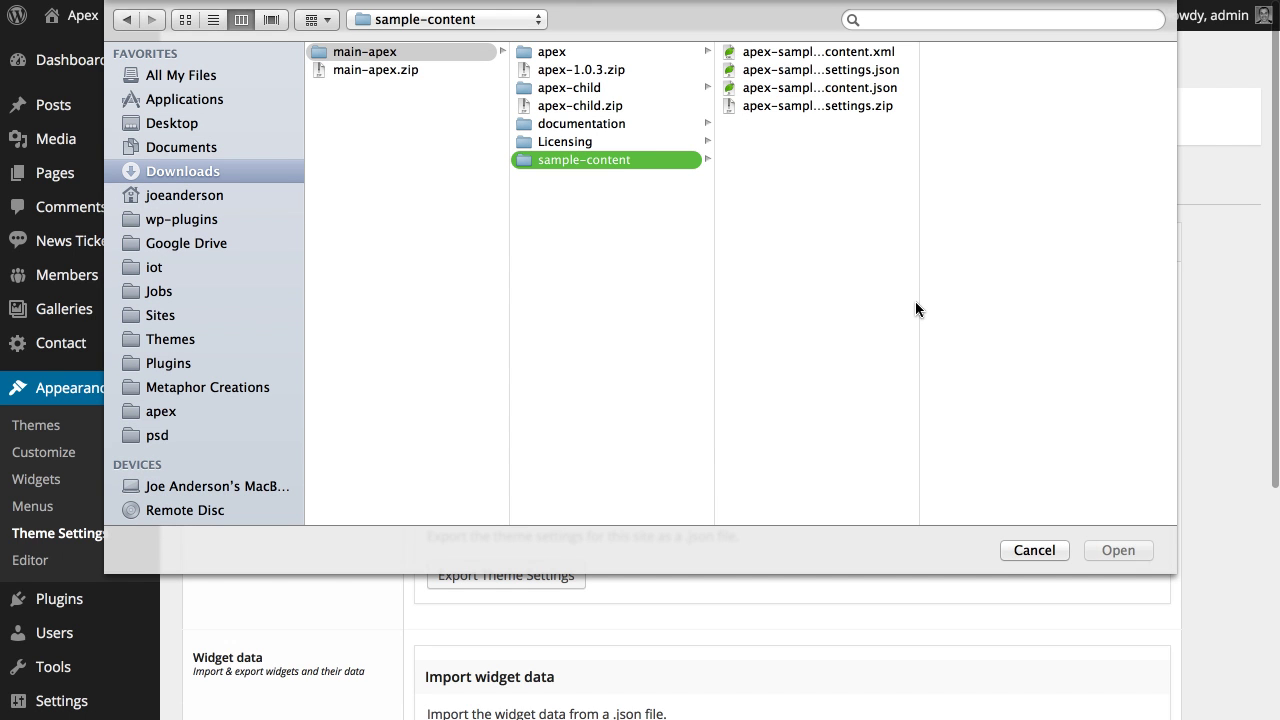
left_click_drag(919, 301, 1142, 308)
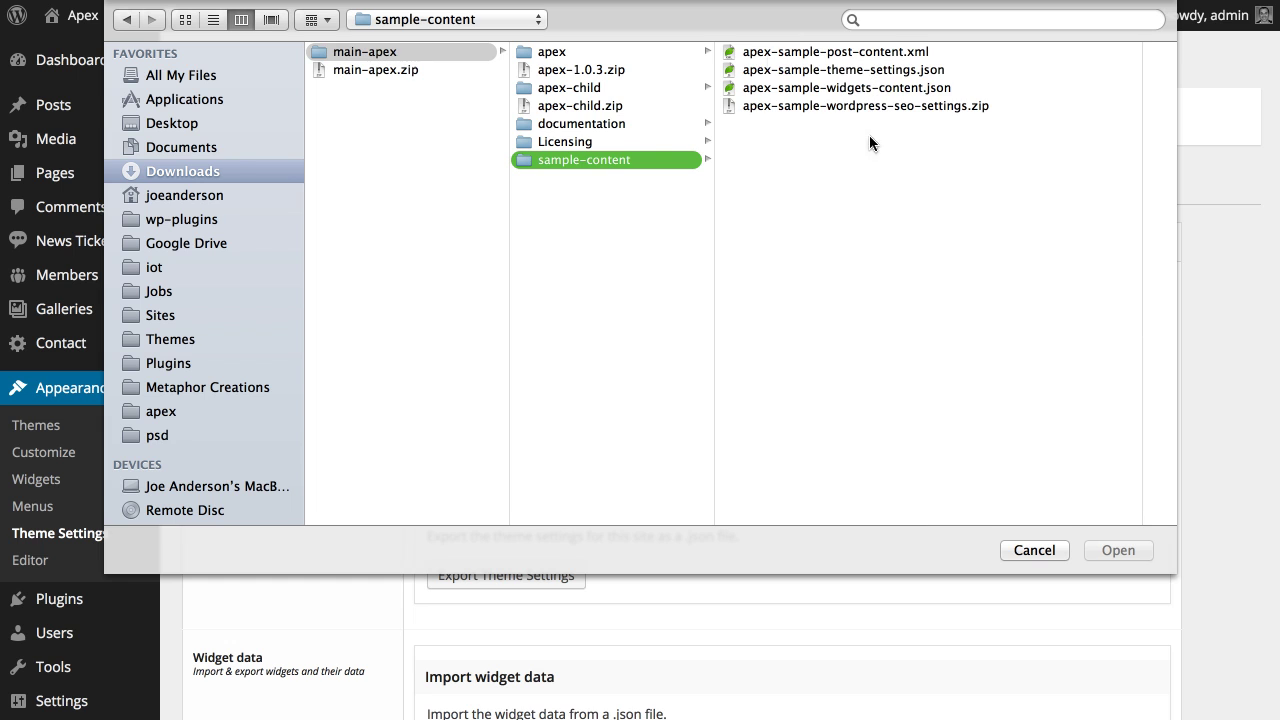
left_click(772, 69)
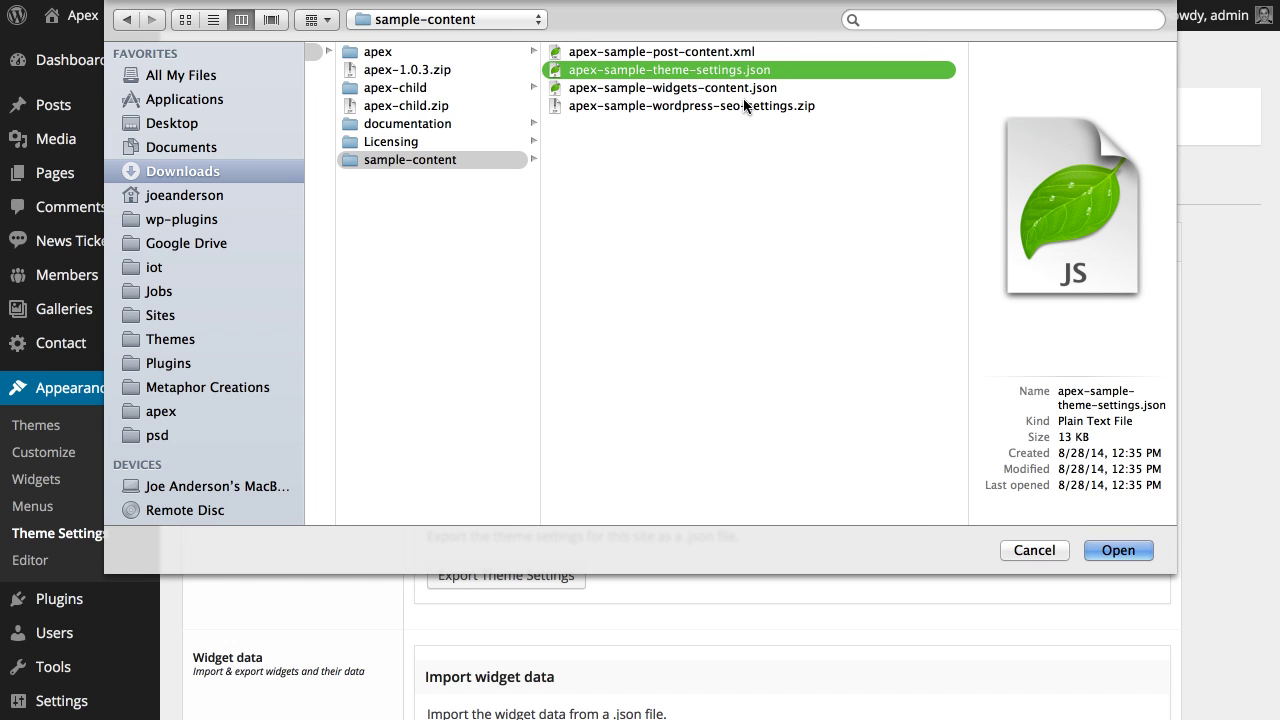
left_click(1116, 551)
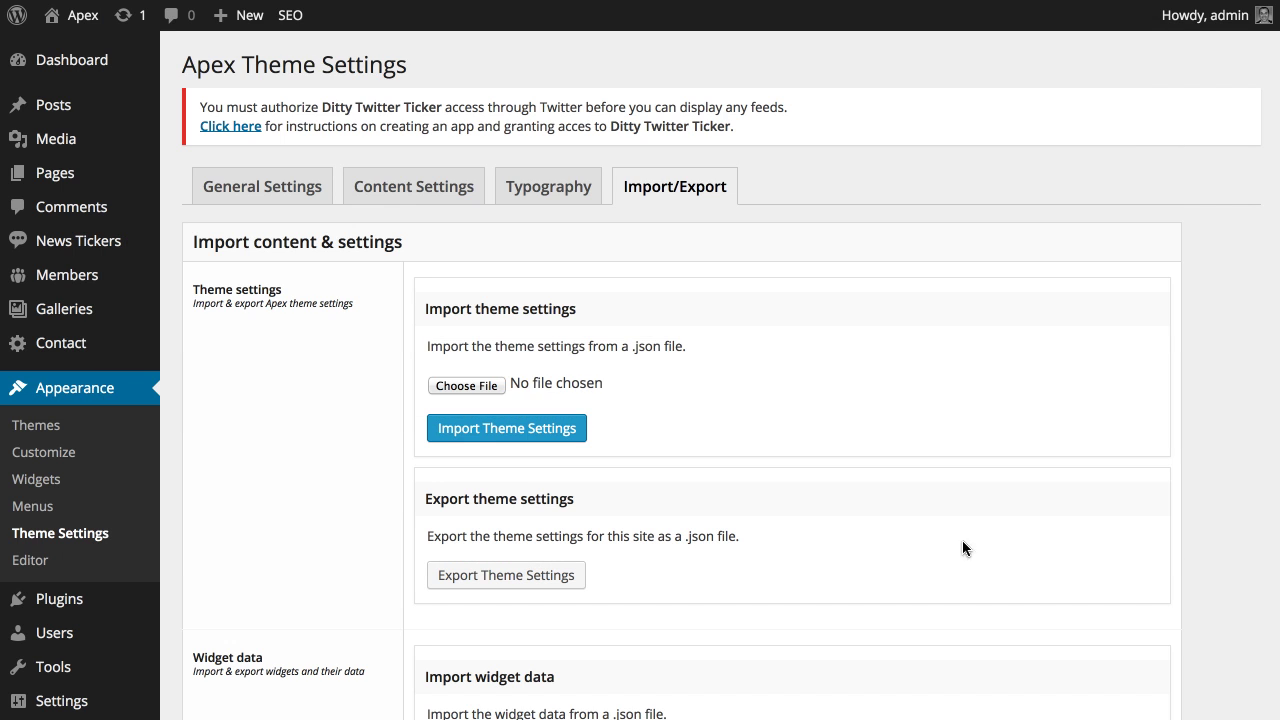
left_click(518, 434)
- Dismiss the introduction tour offered by the WordPress SEO plugin
scroll(500, 488, "down", 5)
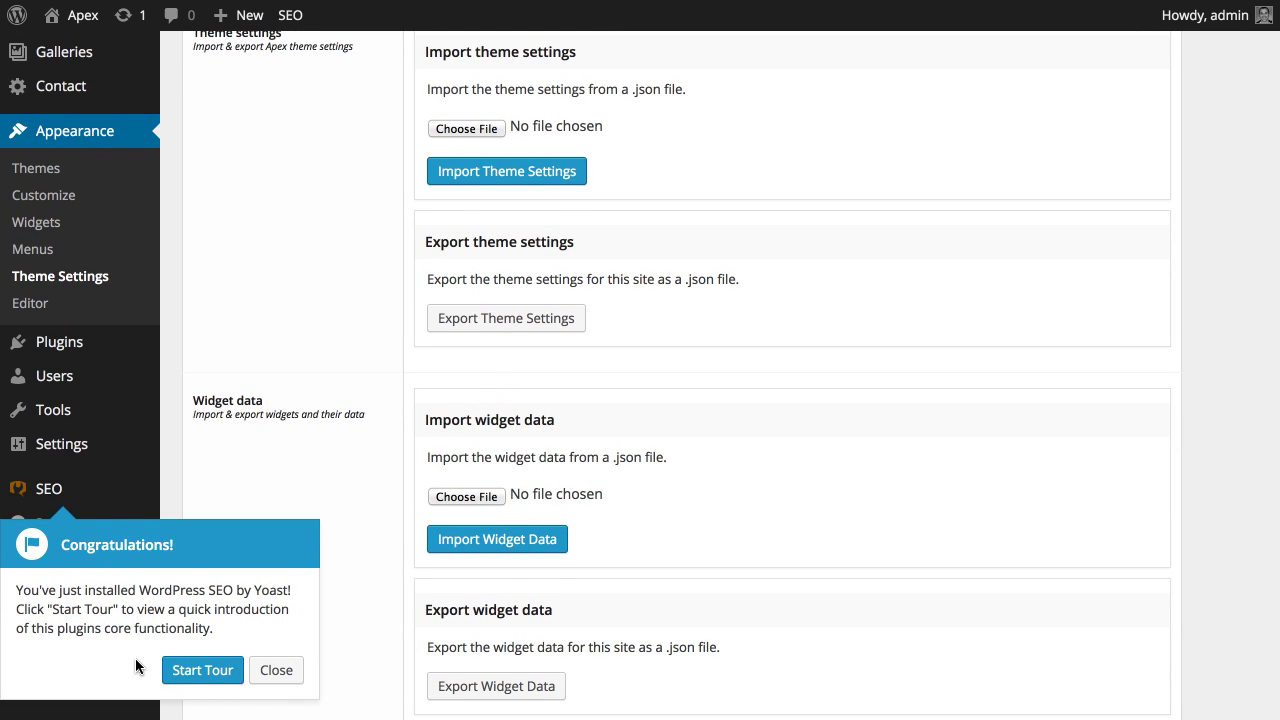
left_click(277, 670)
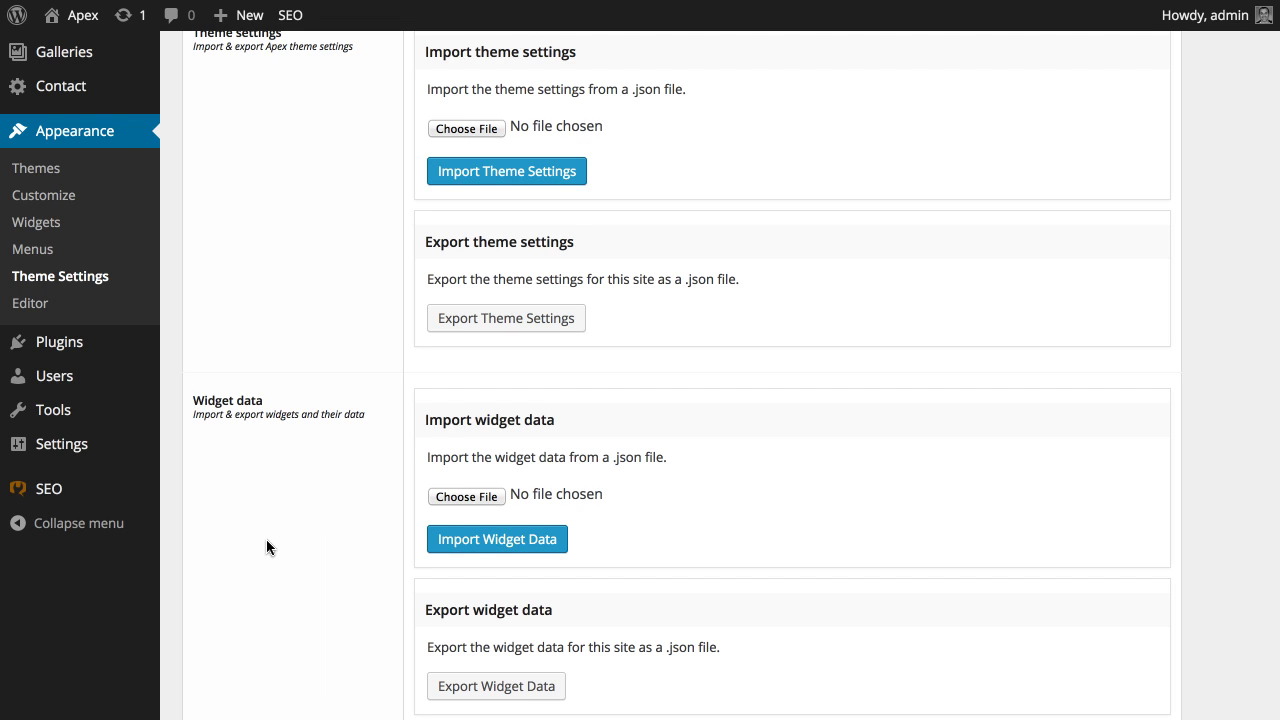
scroll(356, 502, "down", 2)
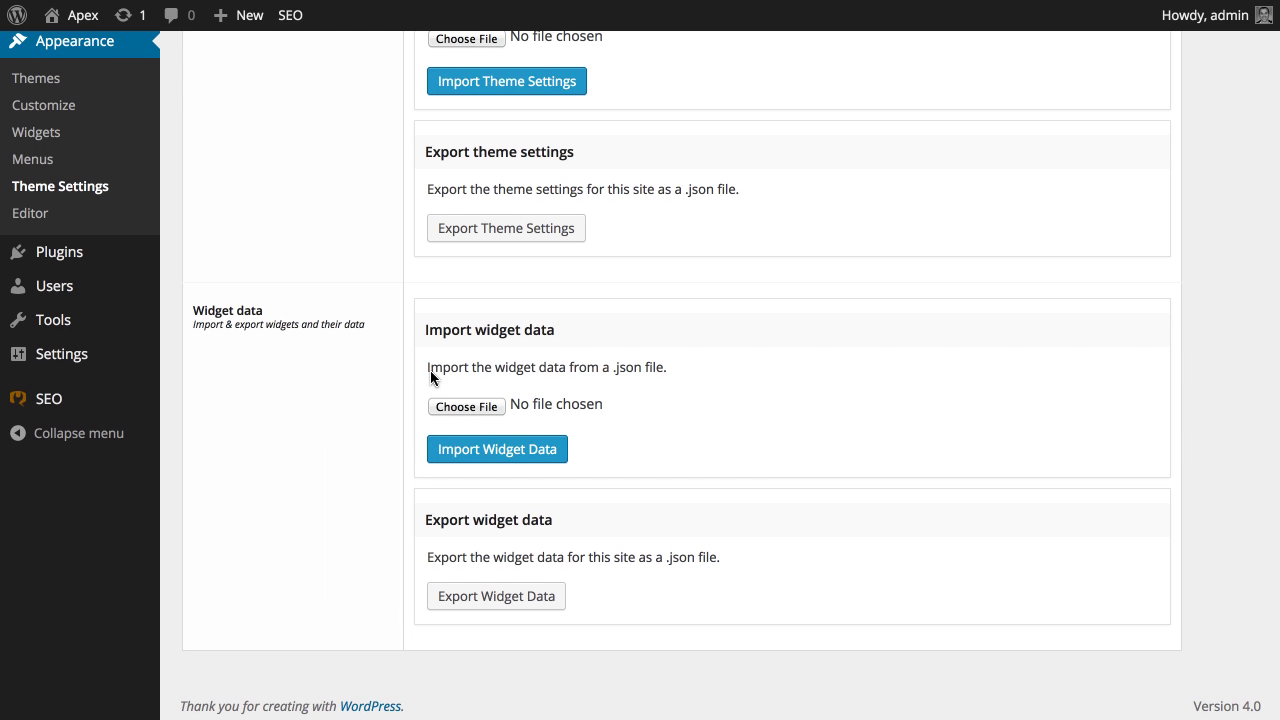
- Delete all the default widgets from the Primary Widget Area, from Search through Meta
scroll(431, 372, "up", 6)
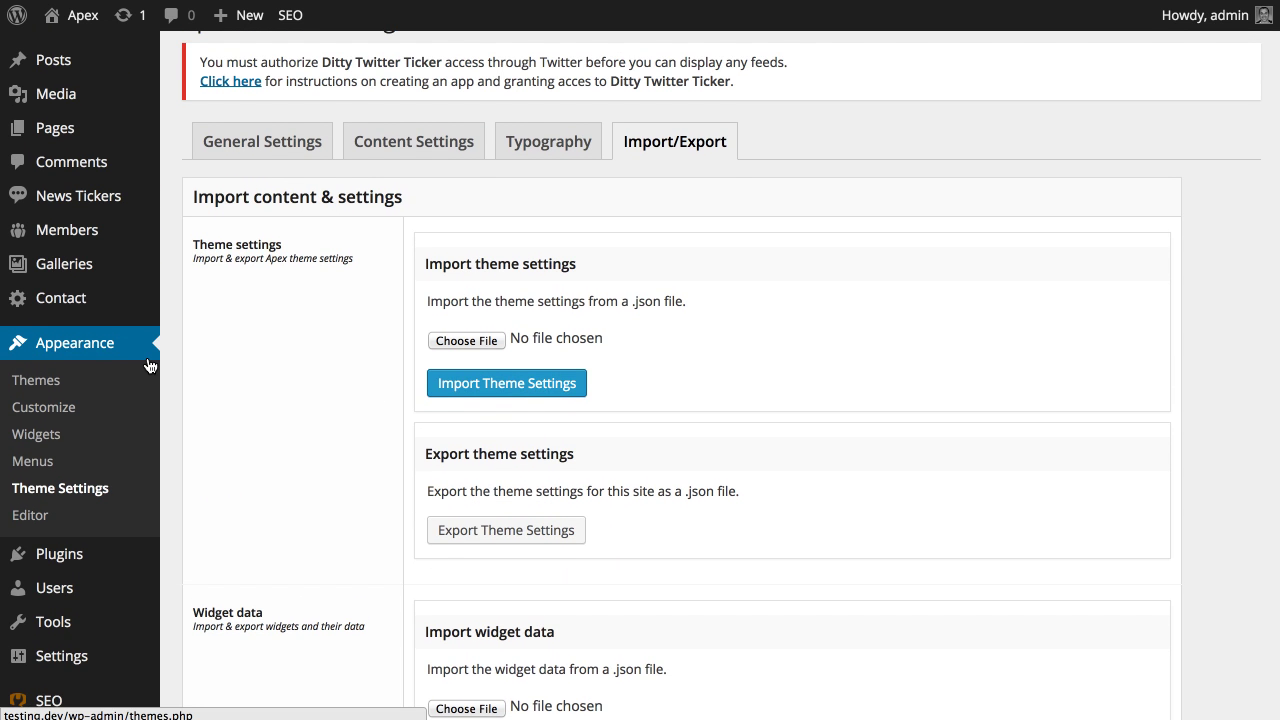
left_click(62, 440)
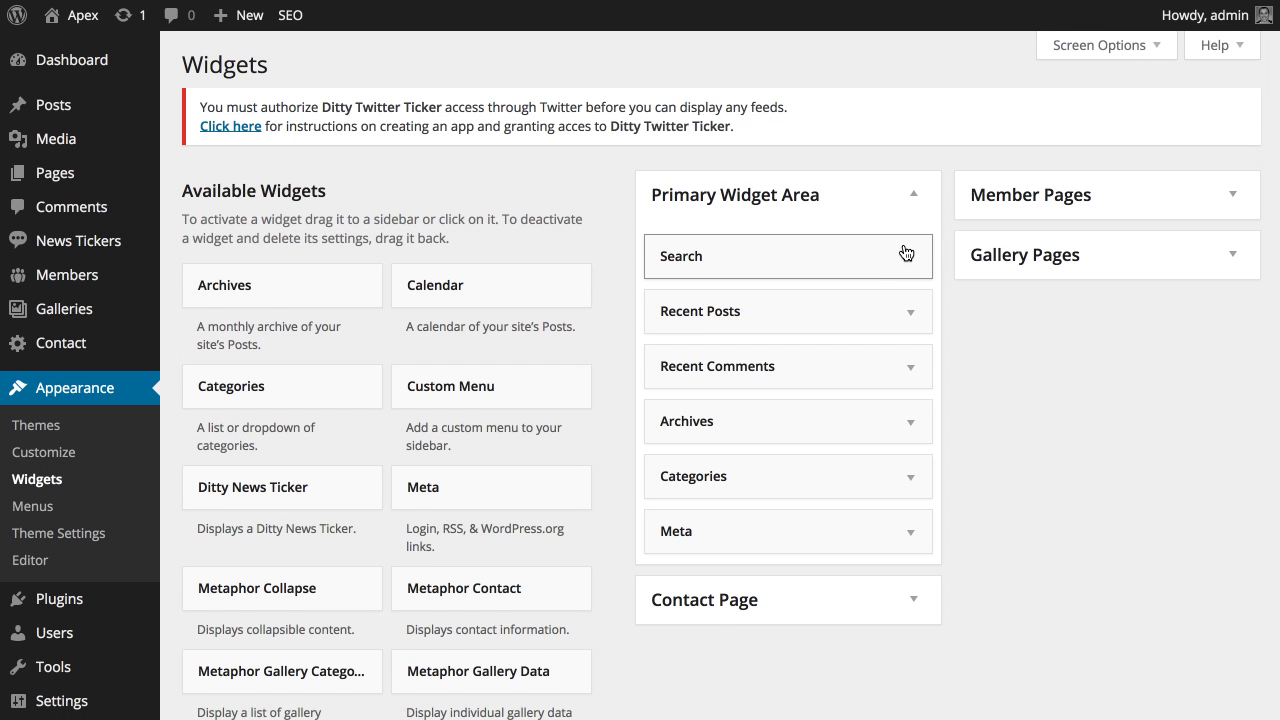
left_click(905, 258)
left_click(676, 361)
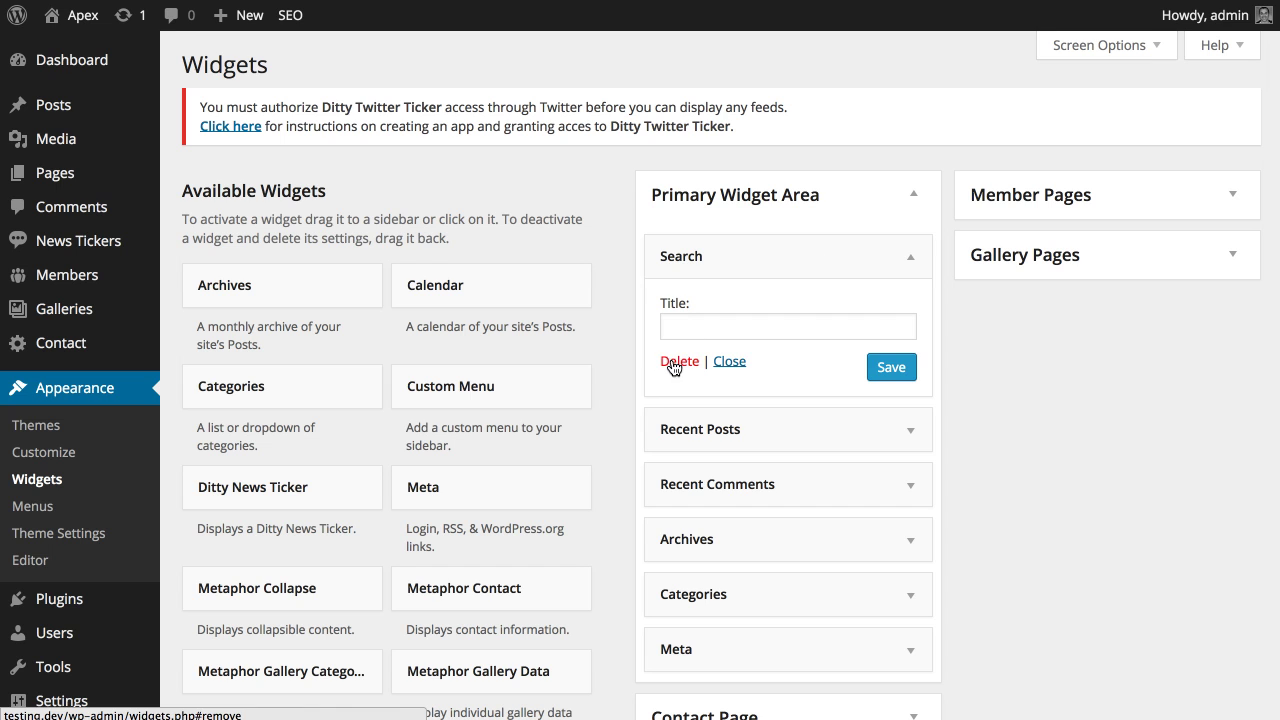
left_click(910, 258)
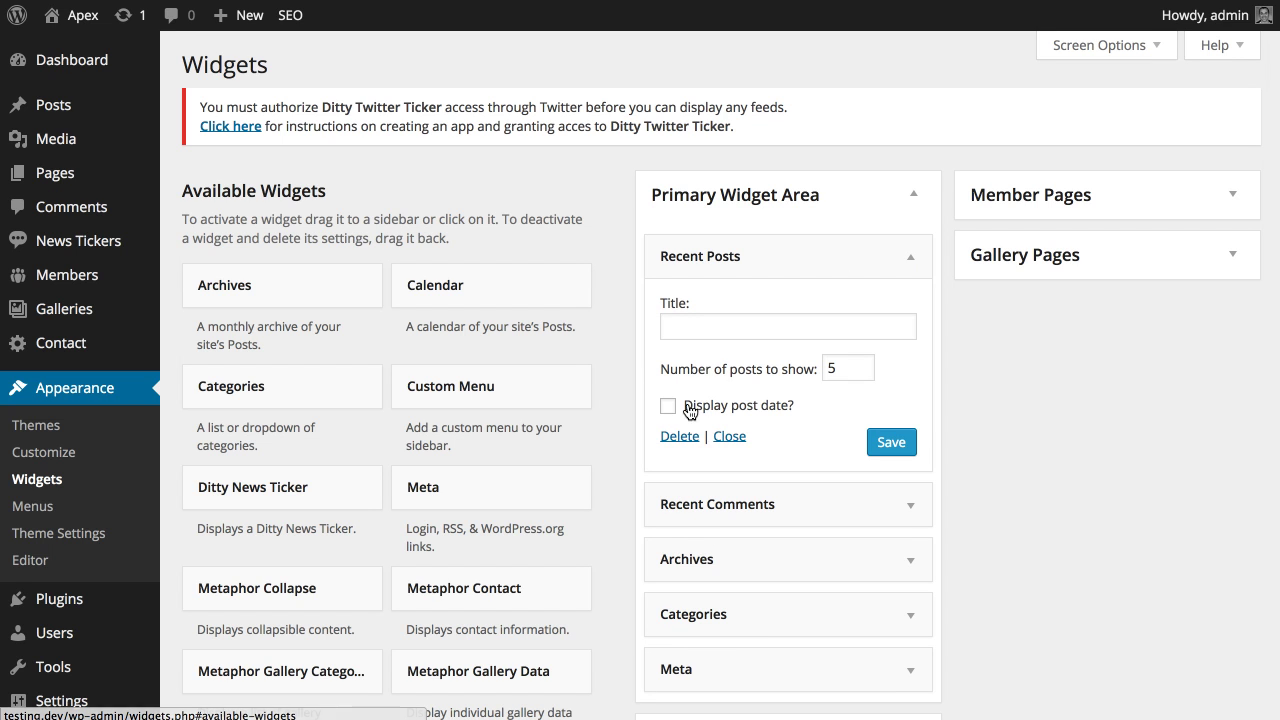
left_click(726, 437)
left_click(905, 260)
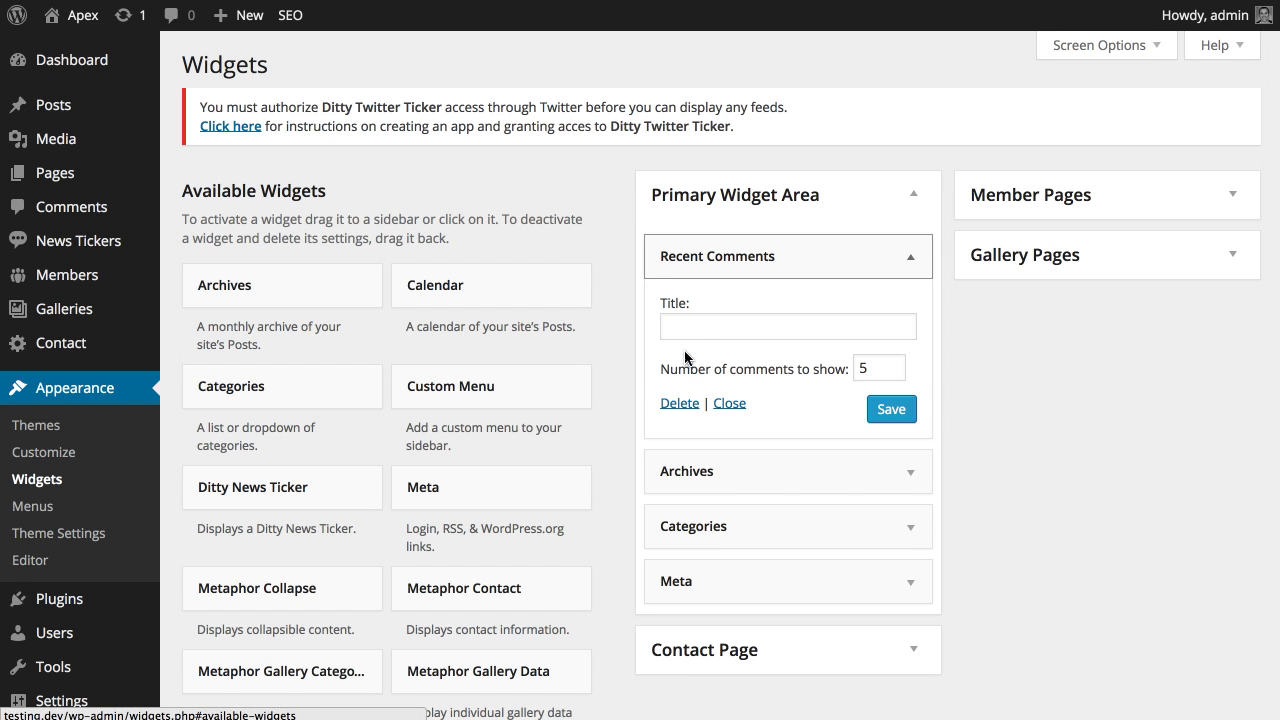
left_click(678, 403)
left_click(909, 262)
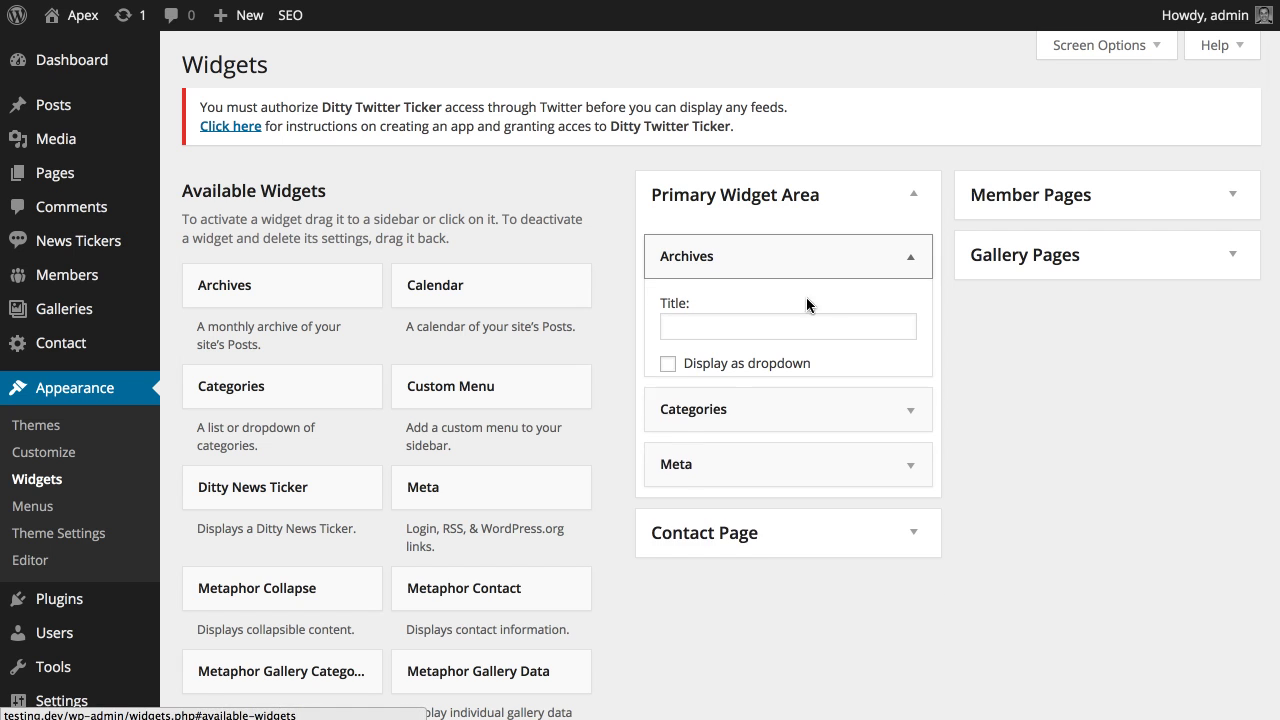
left_click(910, 258)
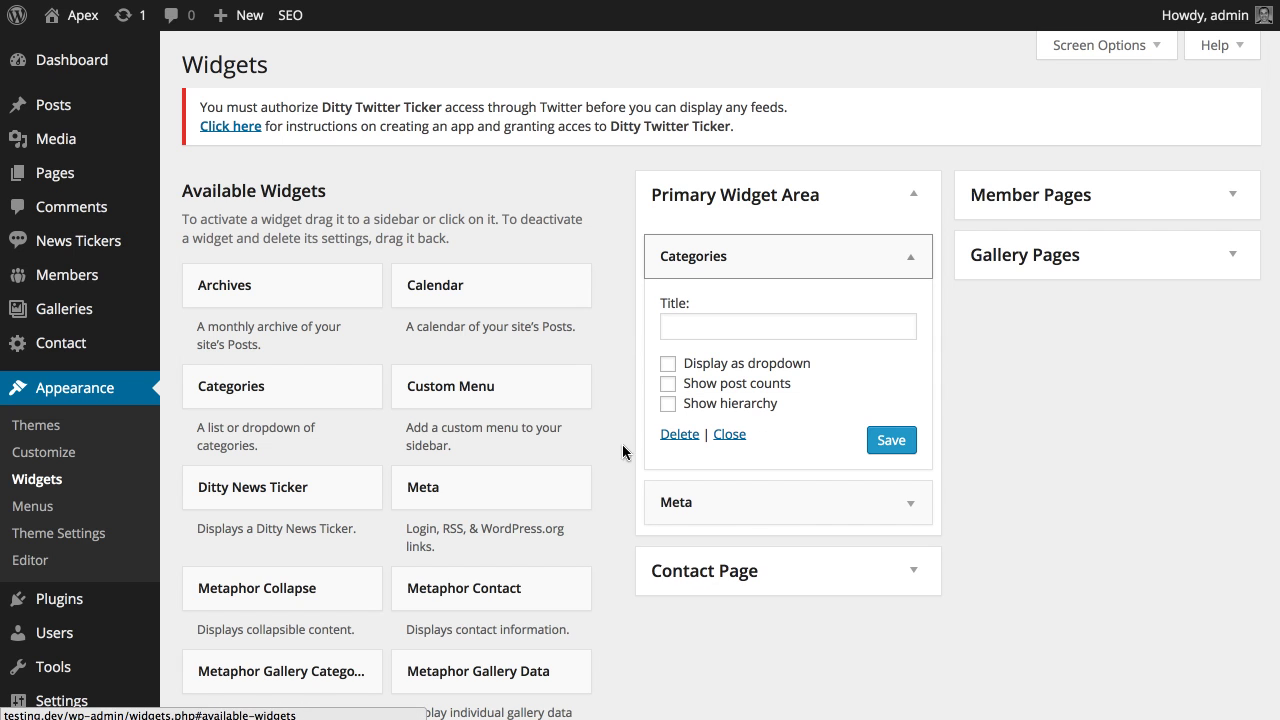
left_click(910, 258)
left_click(680, 363)
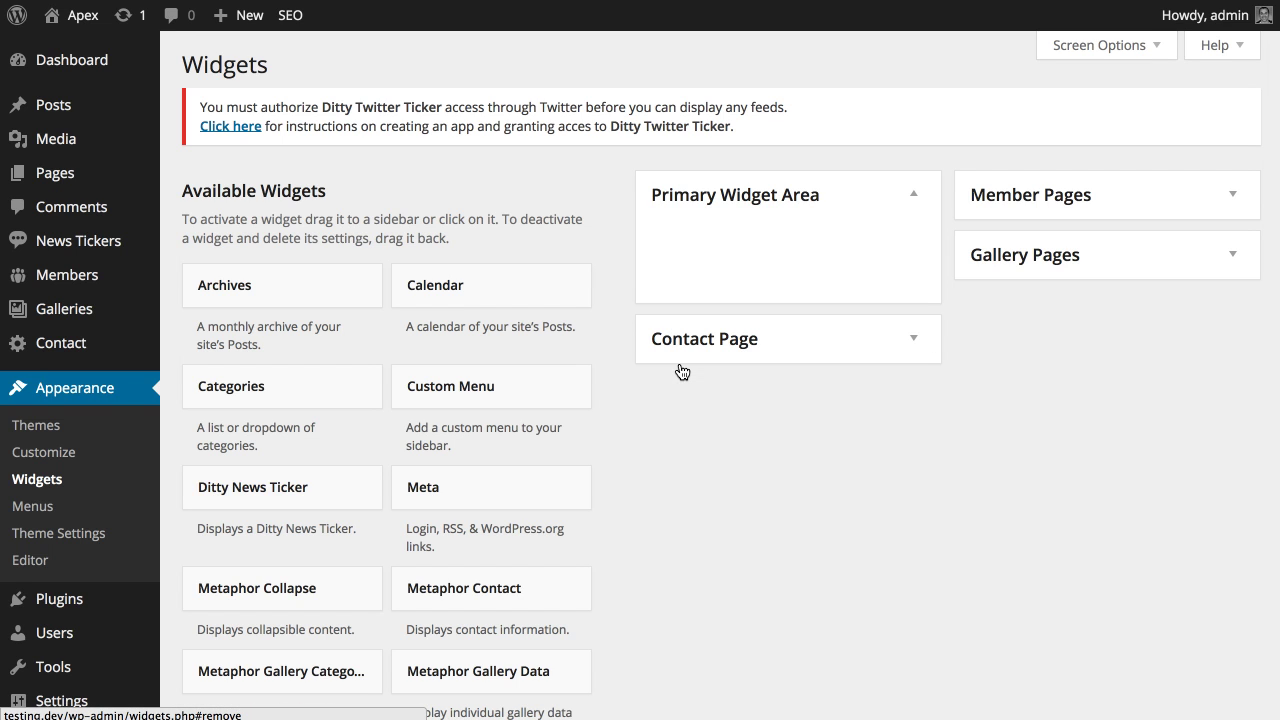
- Expand the Contact Page, Gallery Pages and Member Pages widget areas to check them for leftover widgets
left_click(911, 337)
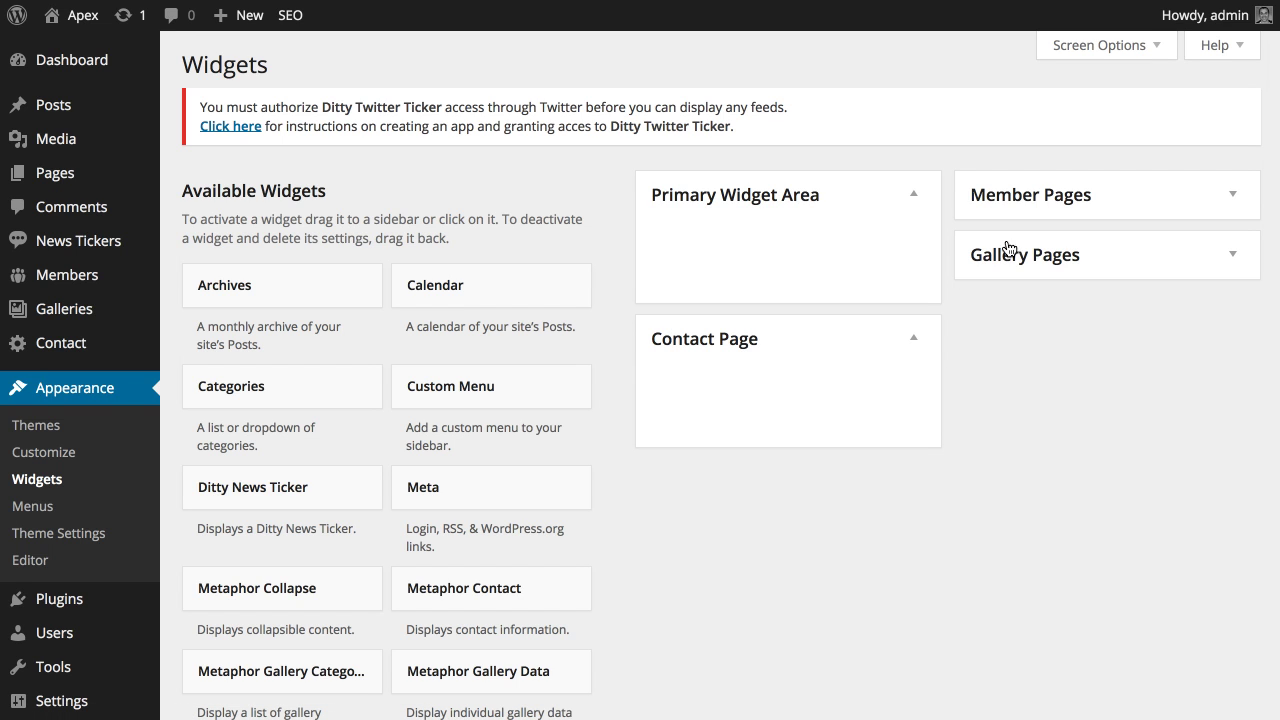
left_click(1014, 244)
left_click(1013, 198)
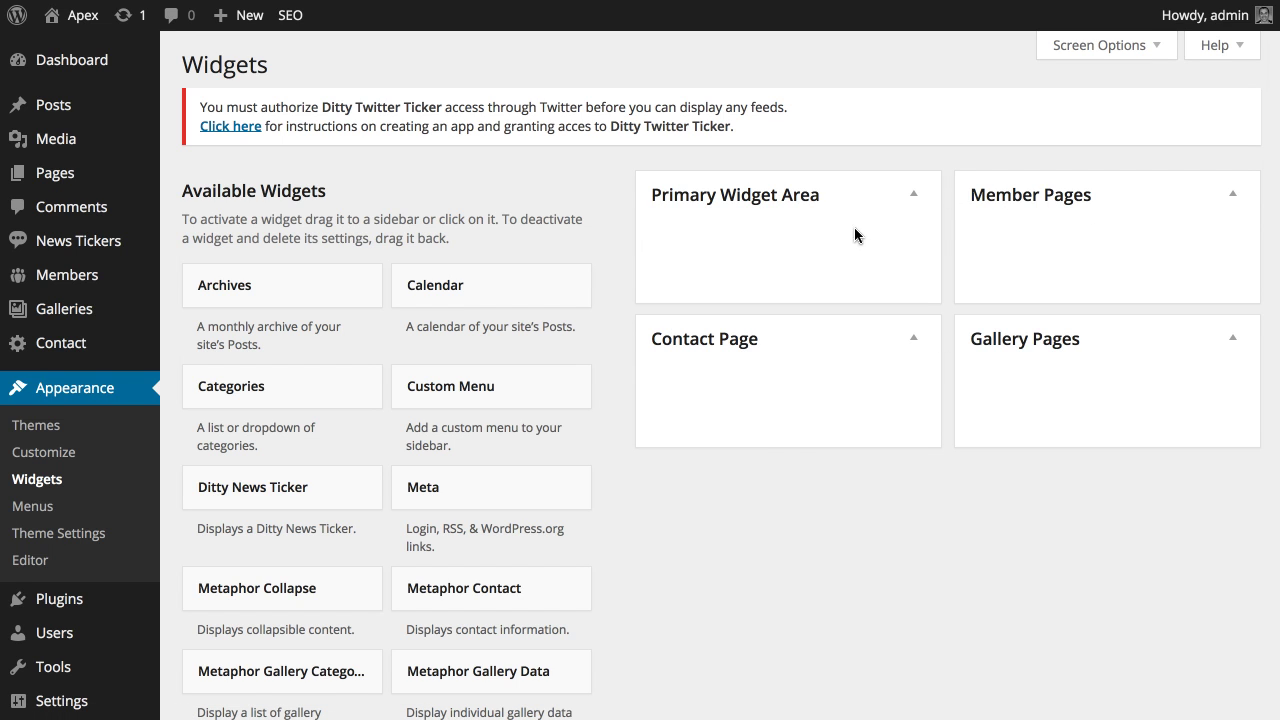
- Import the widget data from apex-sample-widgets-content.json in the sample-content folder through the Apex theme settings
left_click(60, 533)
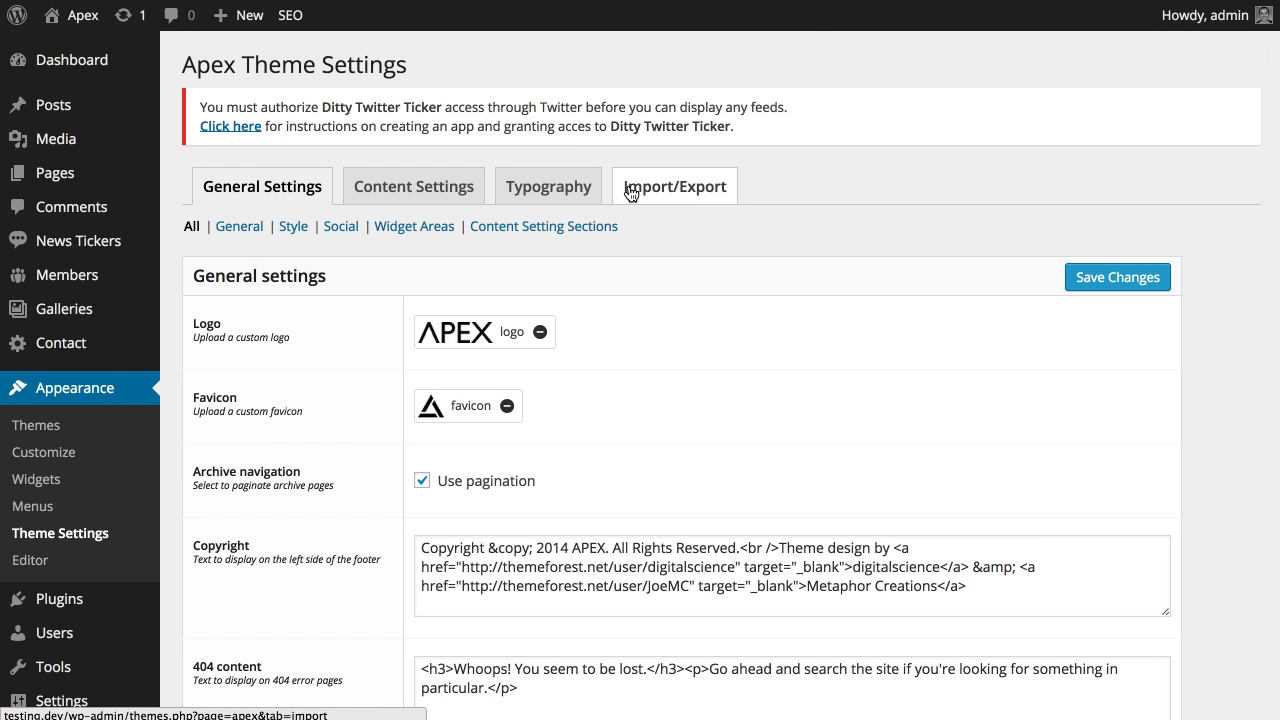
left_click(628, 190)
scroll(628, 190, "down", 5)
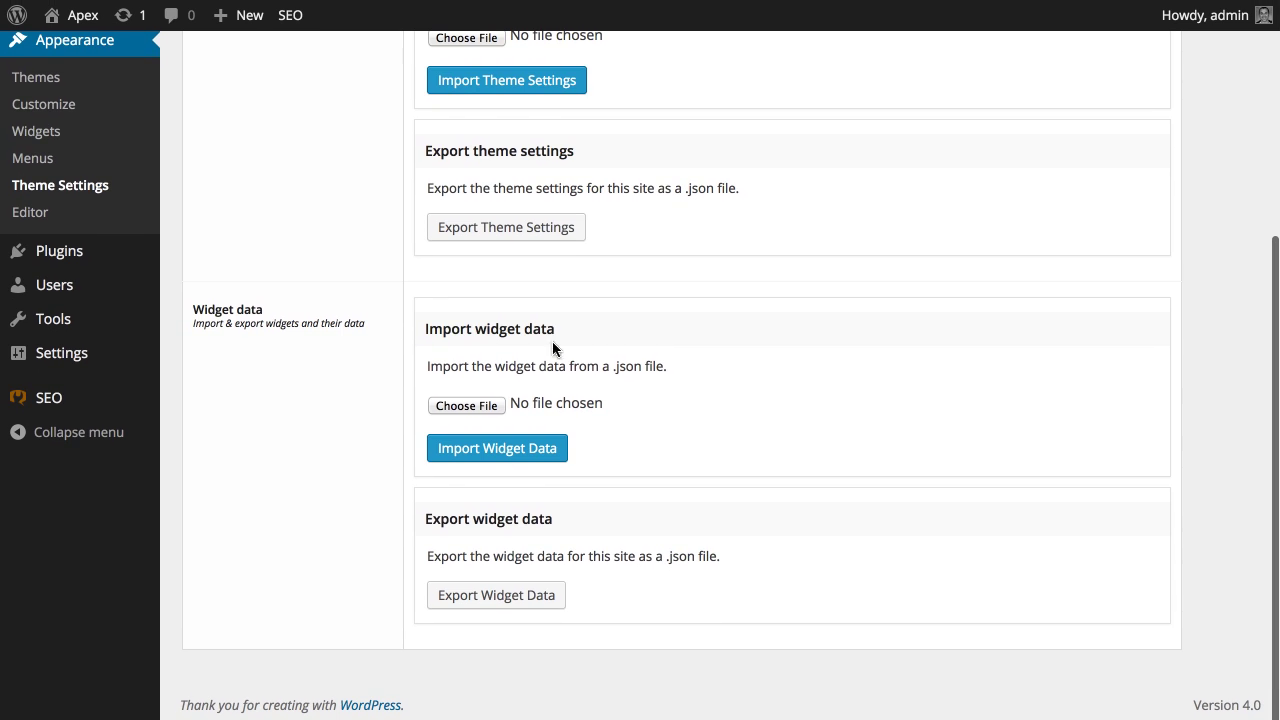
left_click(466, 405)
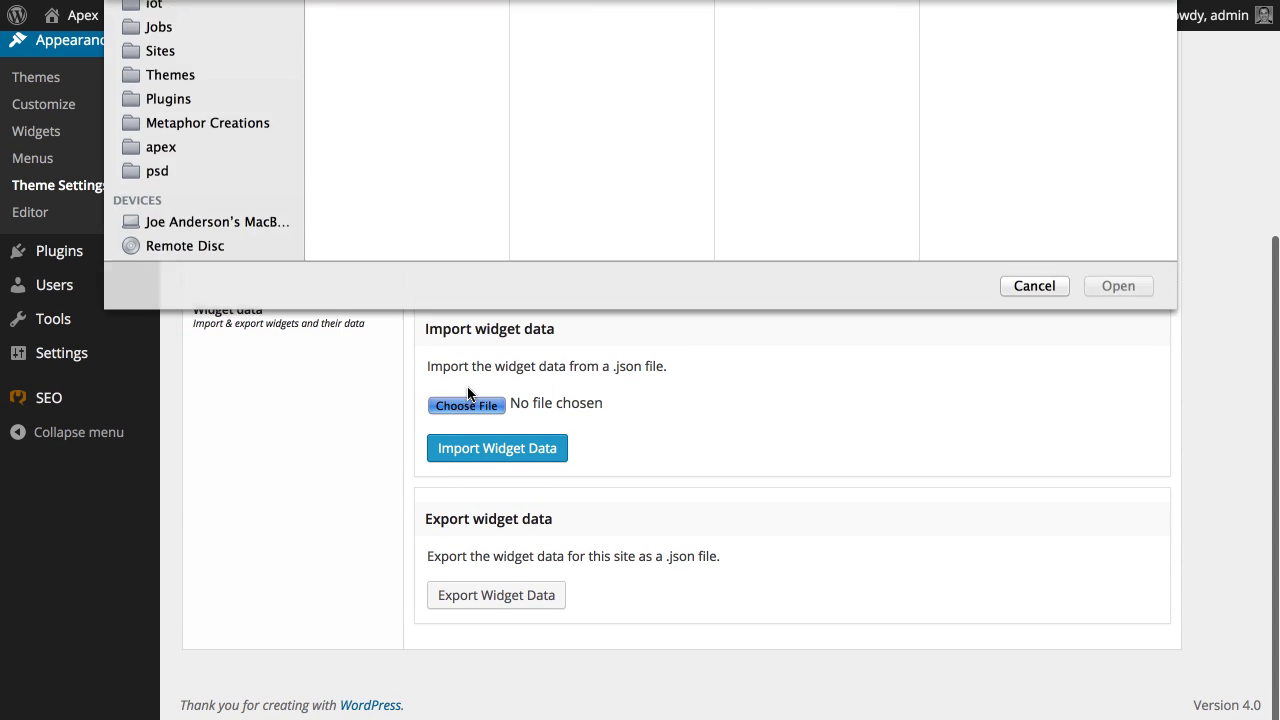
left_click_drag(918, 197, 1074, 197)
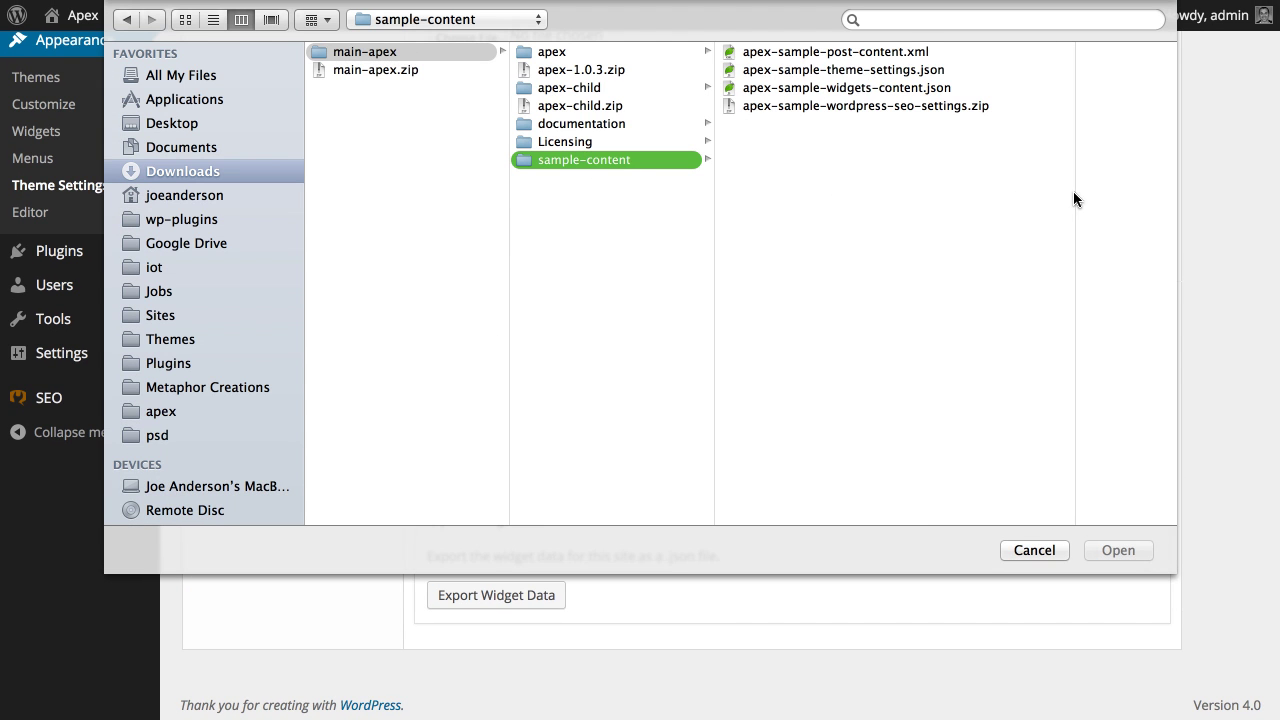
left_click(776, 92)
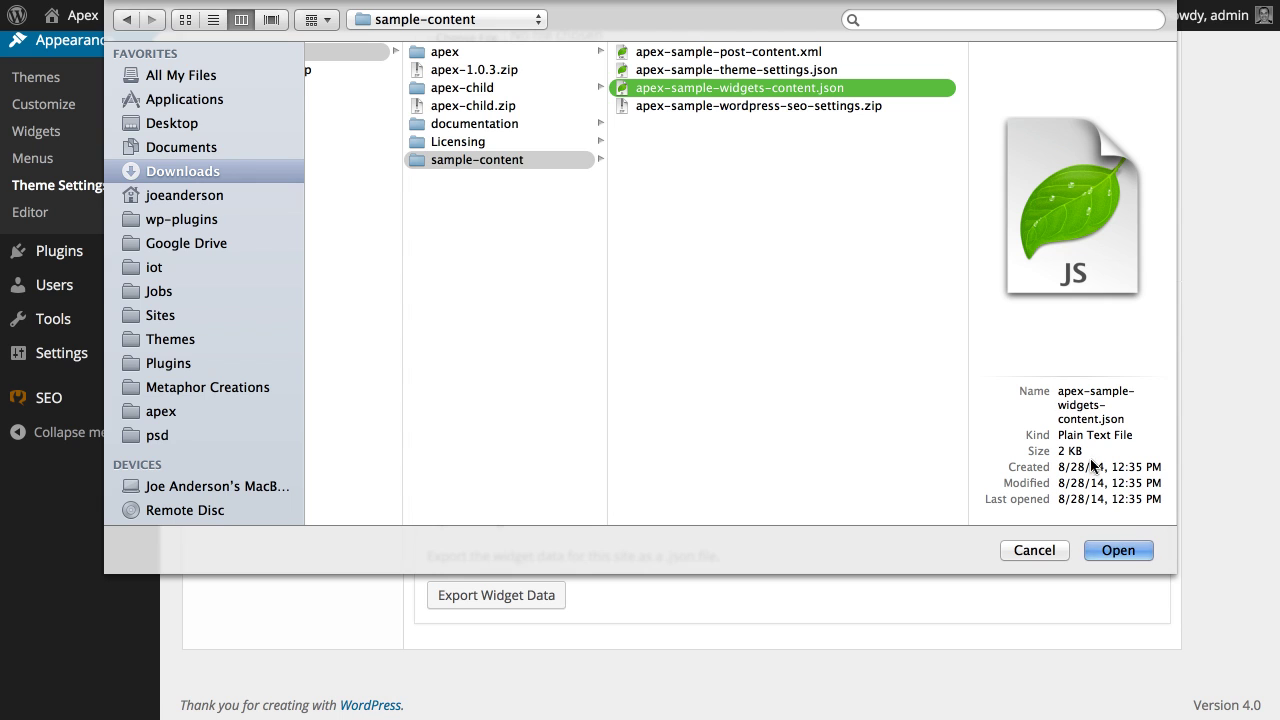
left_click(1117, 550)
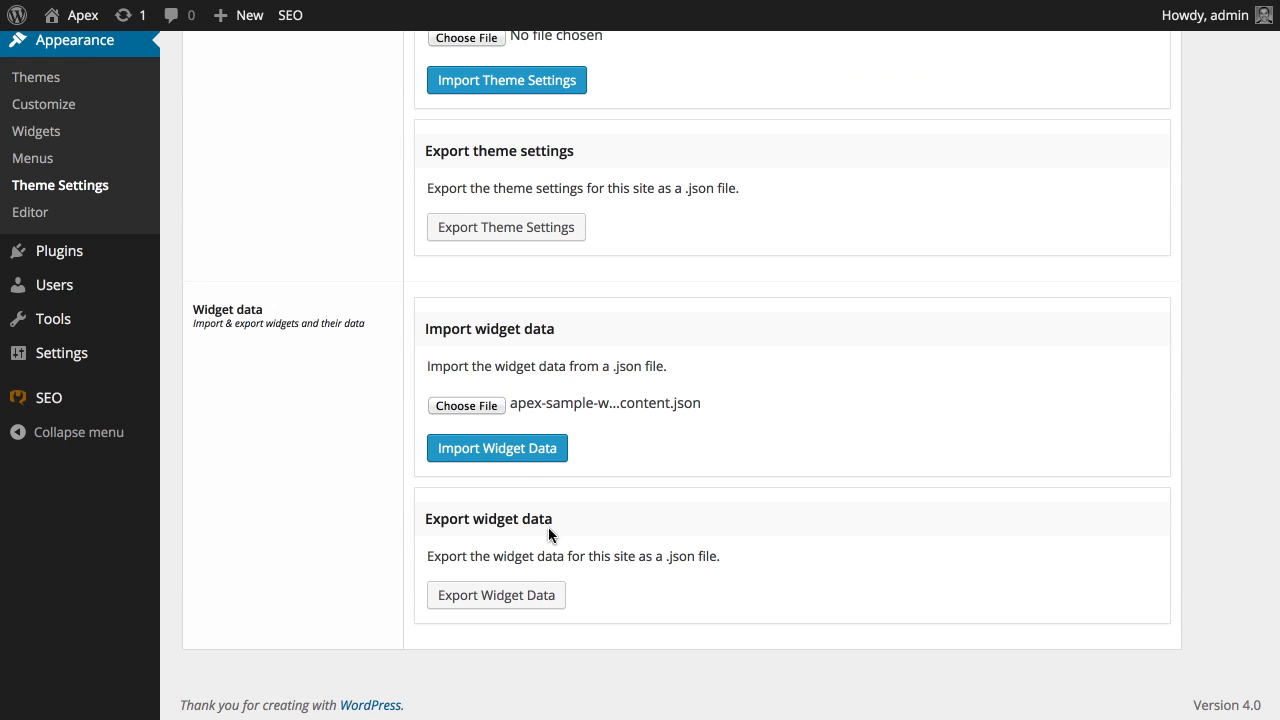
left_click(519, 456)
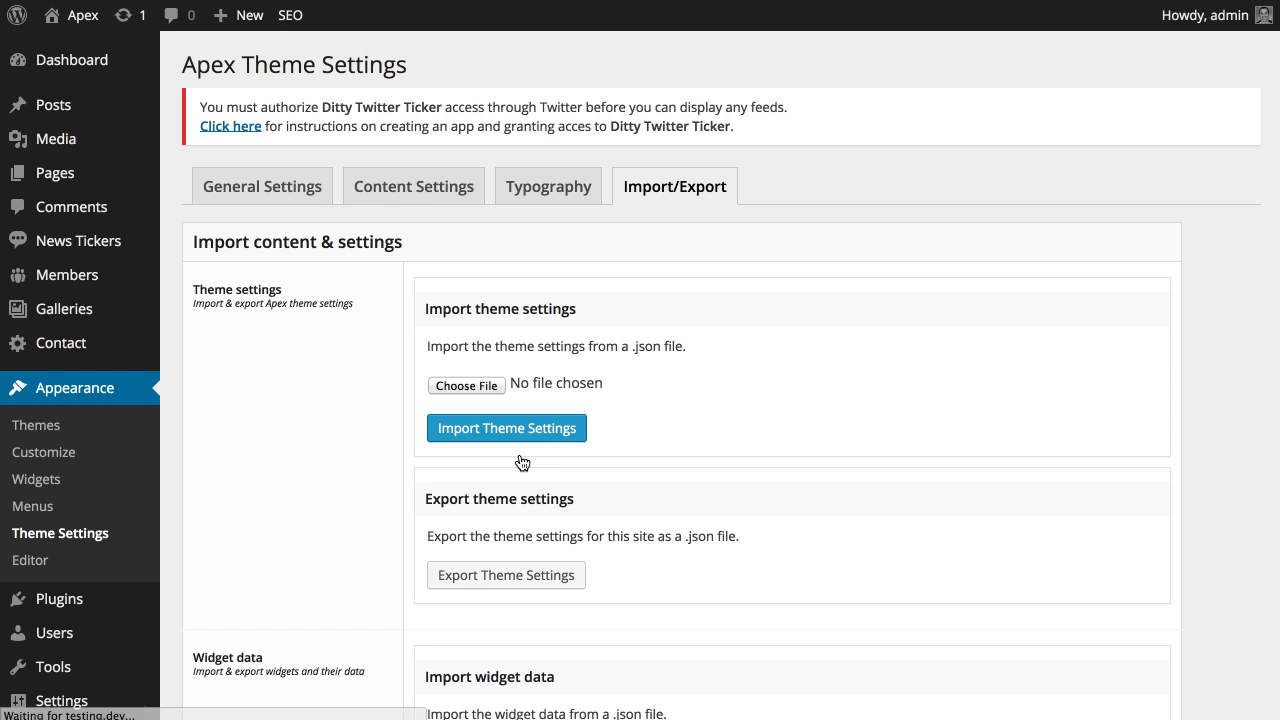
- Check the imported widgets in every widget area, expanding Gallery Pages and Member Pages
left_click(49, 478)
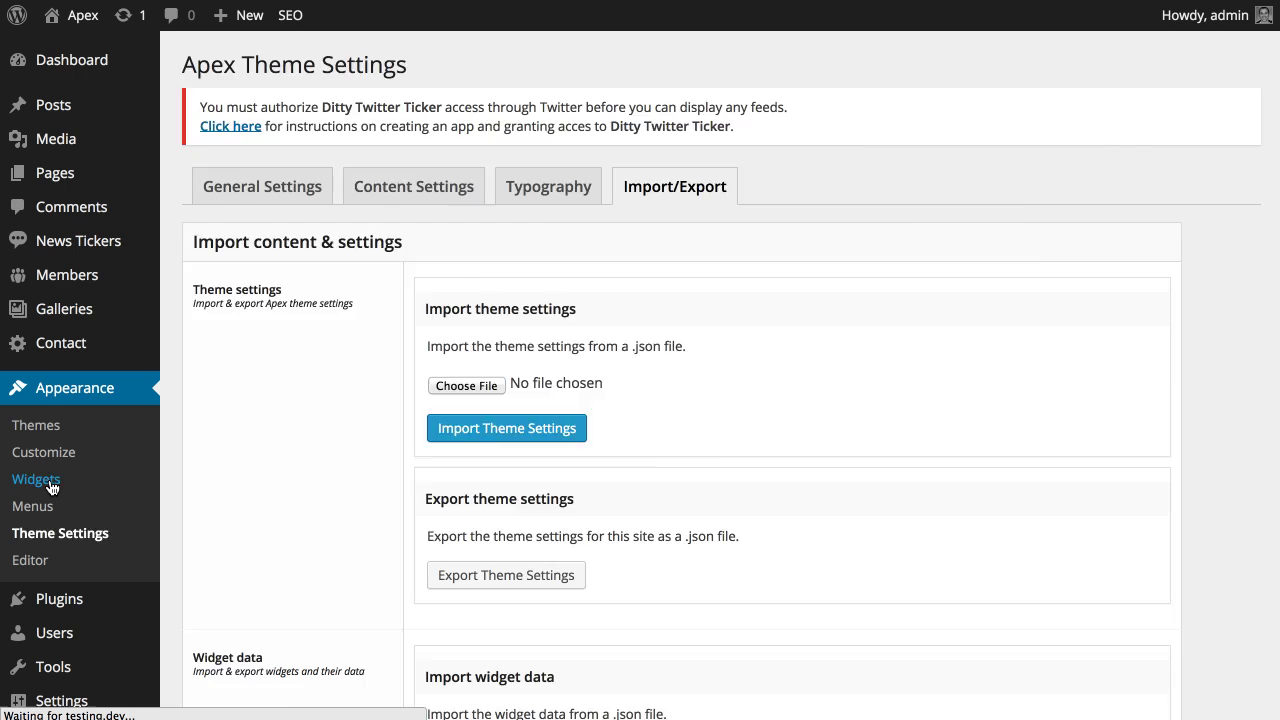
left_click(818, 478)
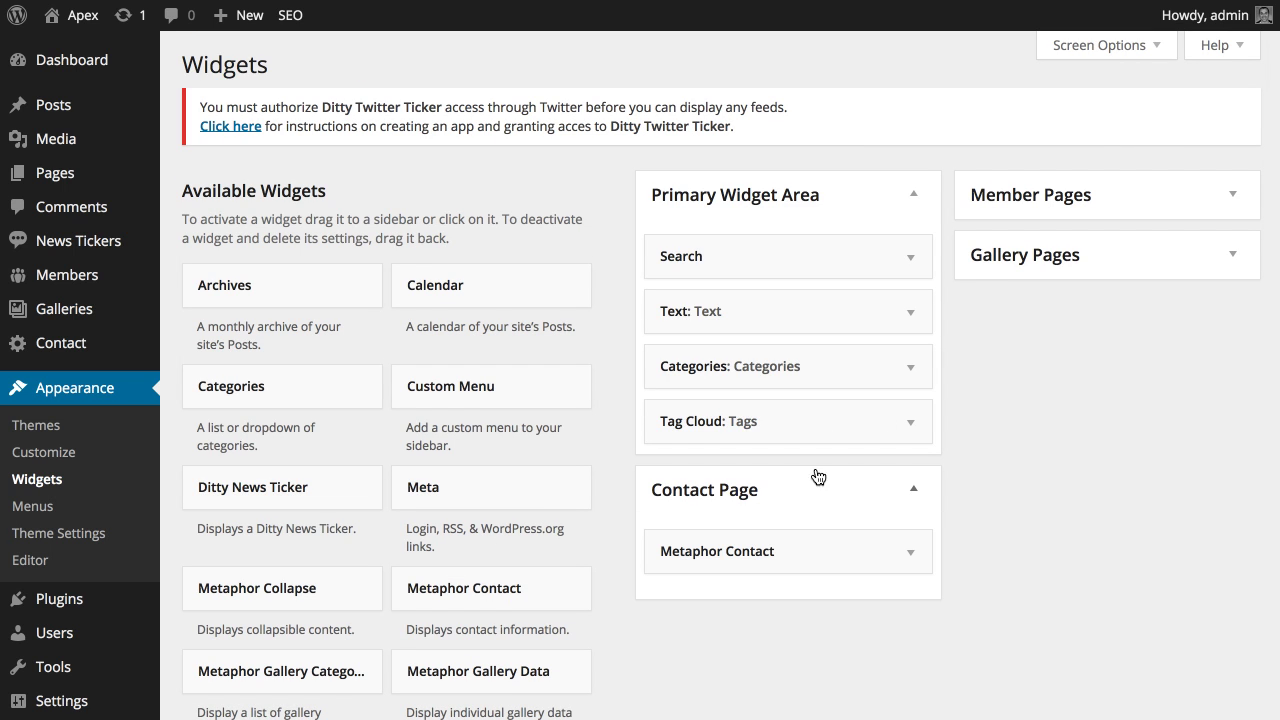
left_click(1041, 252)
left_click(1034, 207)
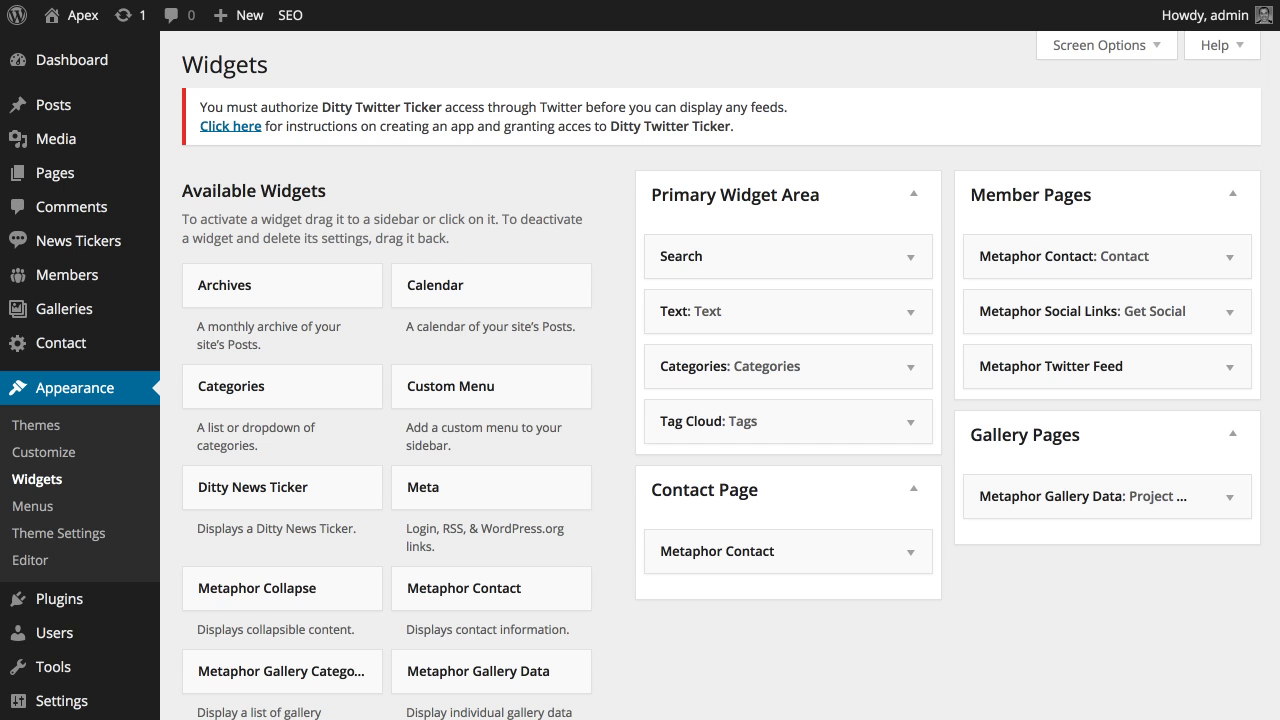
- Import the WordPress SEO plugin settings from apex-sample-wordpress-seo-settings.zip in the sample-content folder
scroll(120, 586, "down", 4)
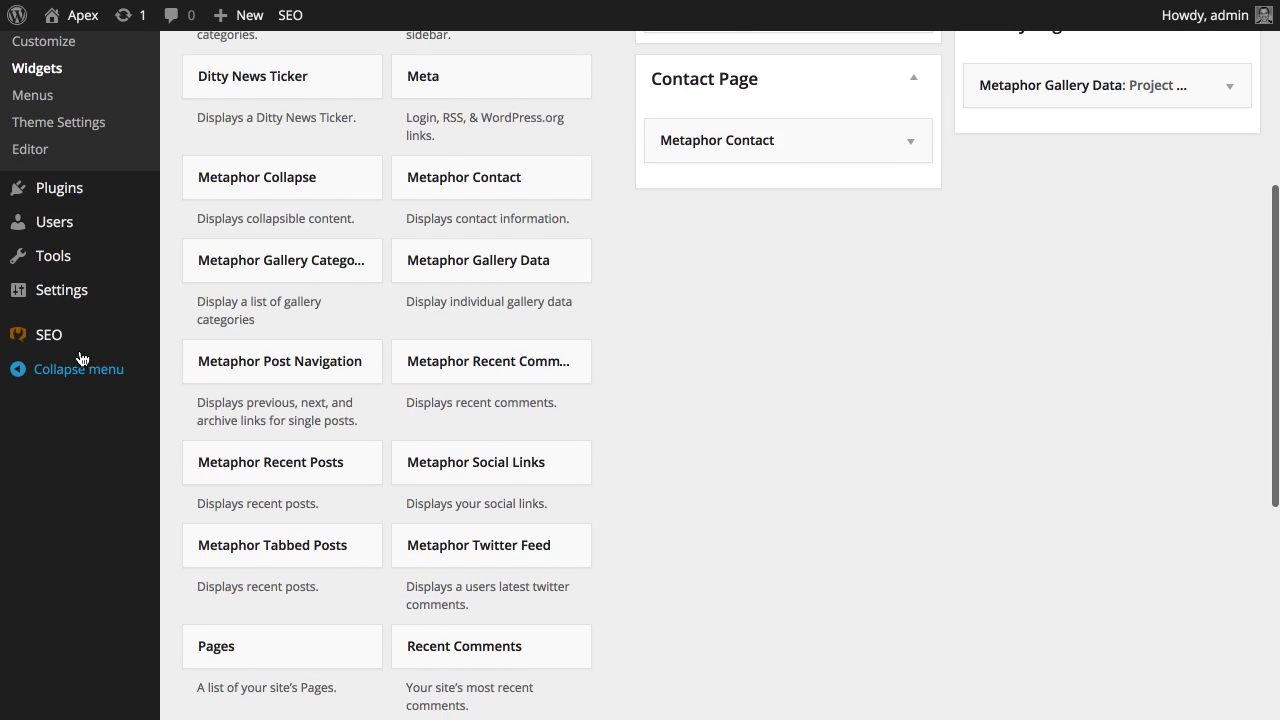
mouse_move(28, 346)
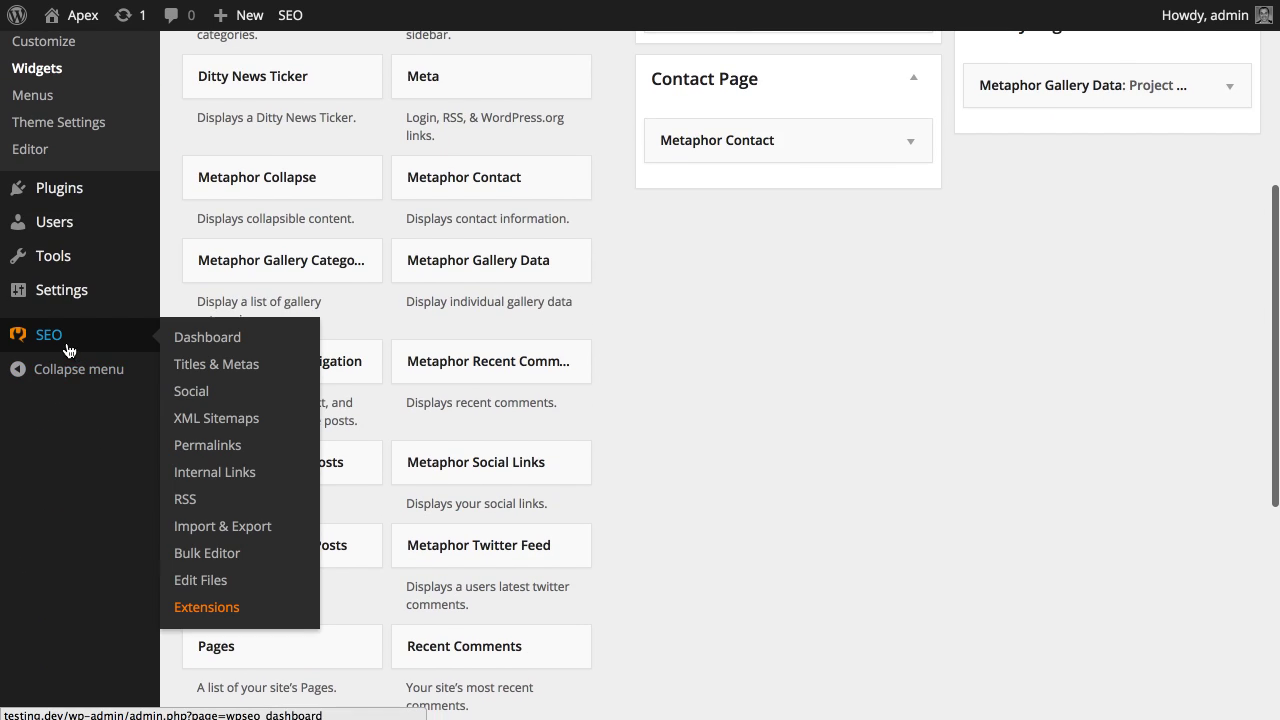
left_click(210, 530)
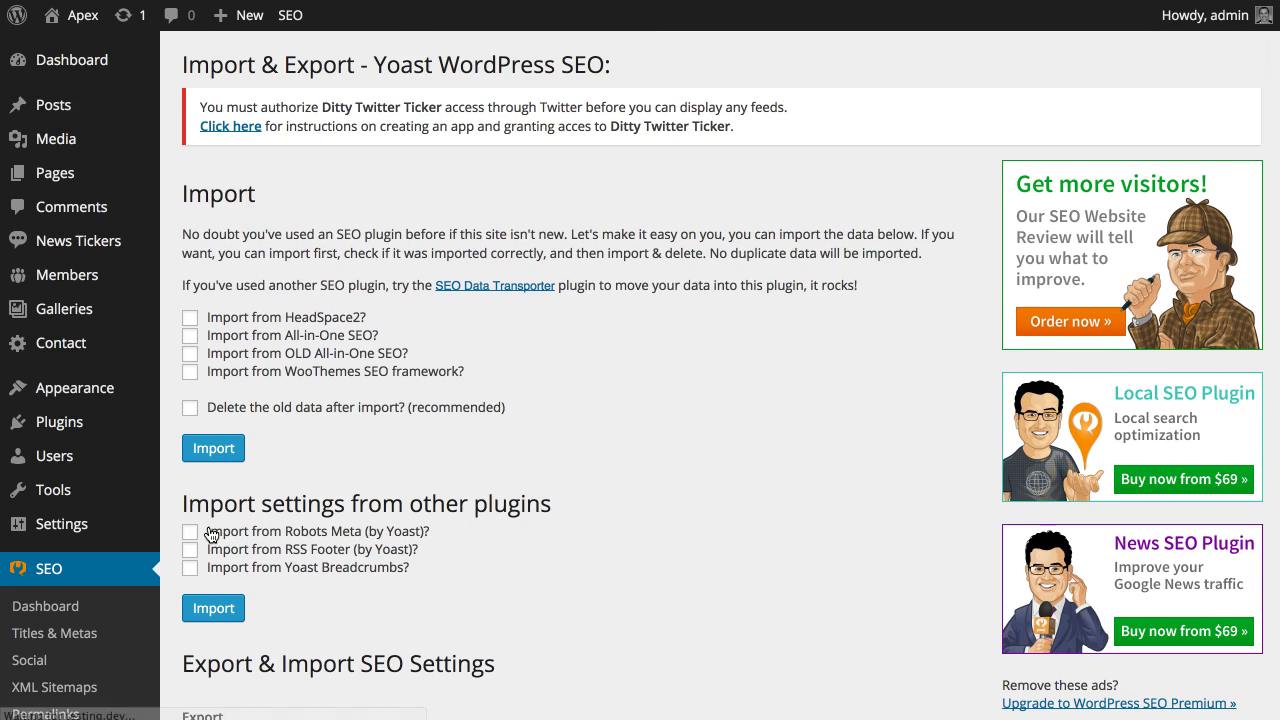
scroll(210, 533, "down", 5)
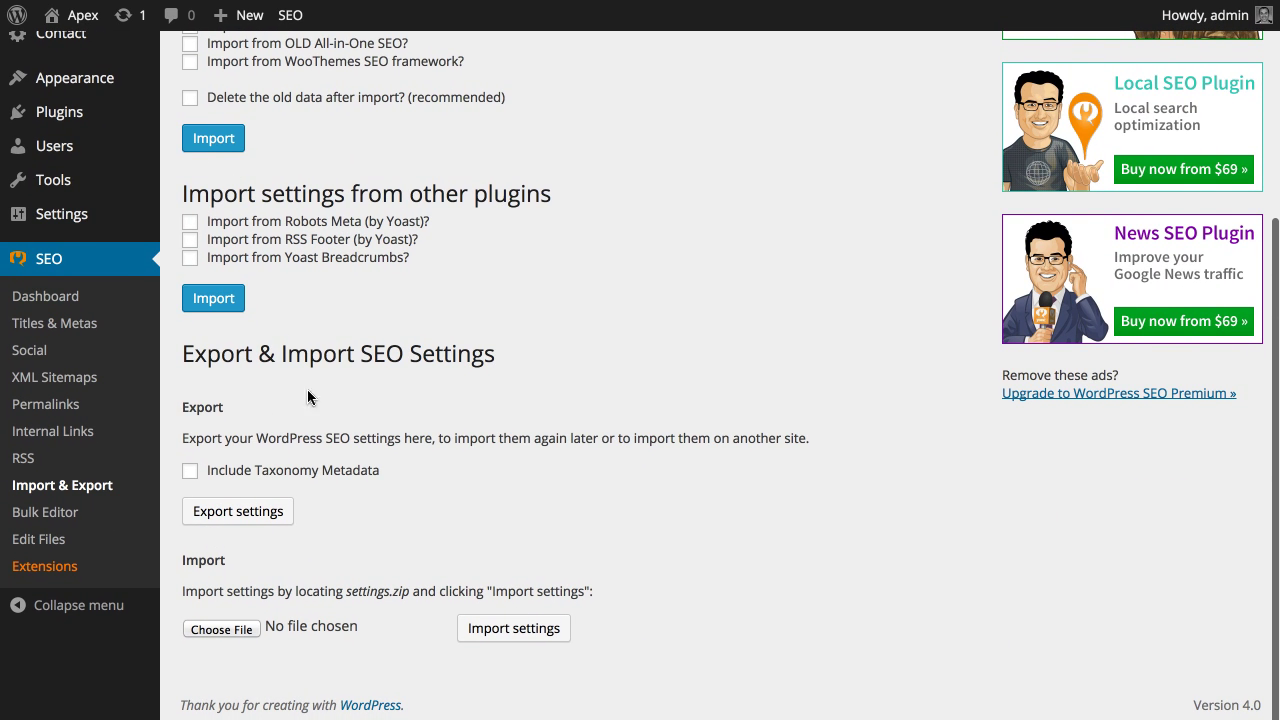
left_click(230, 629)
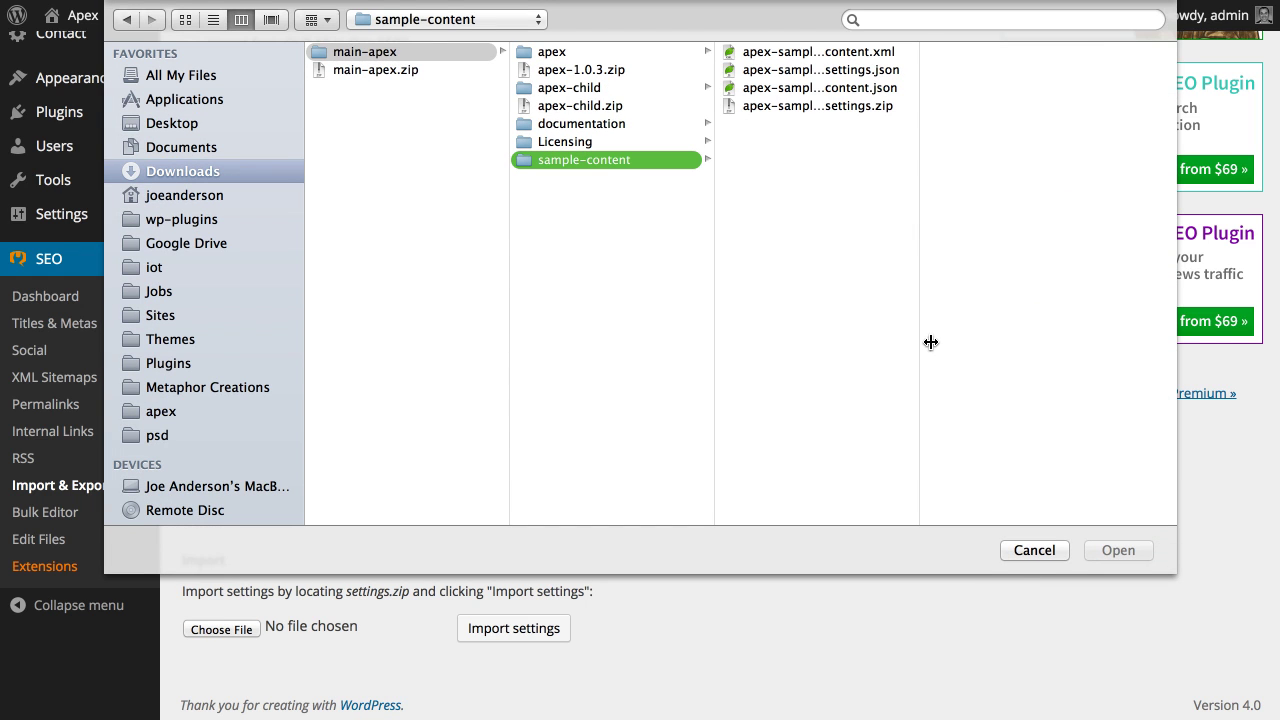
left_click_drag(920, 342, 1037, 349)
left_click(796, 106)
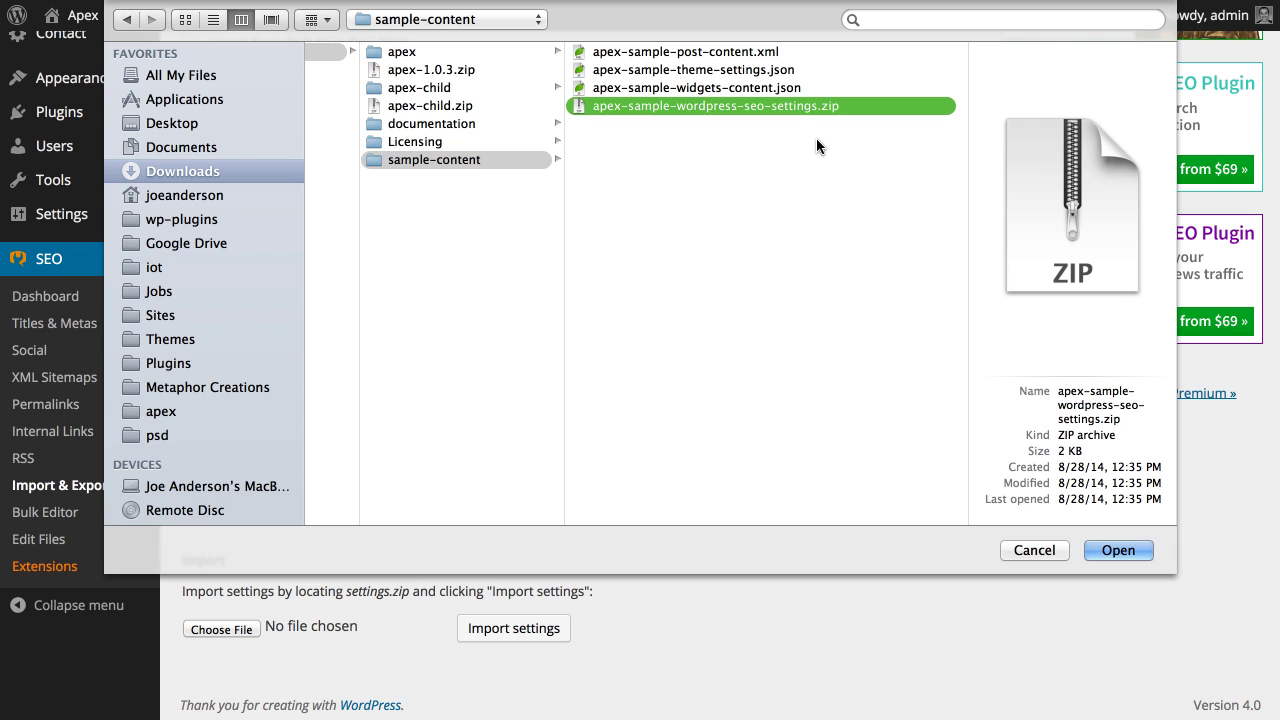
left_click(1102, 549)
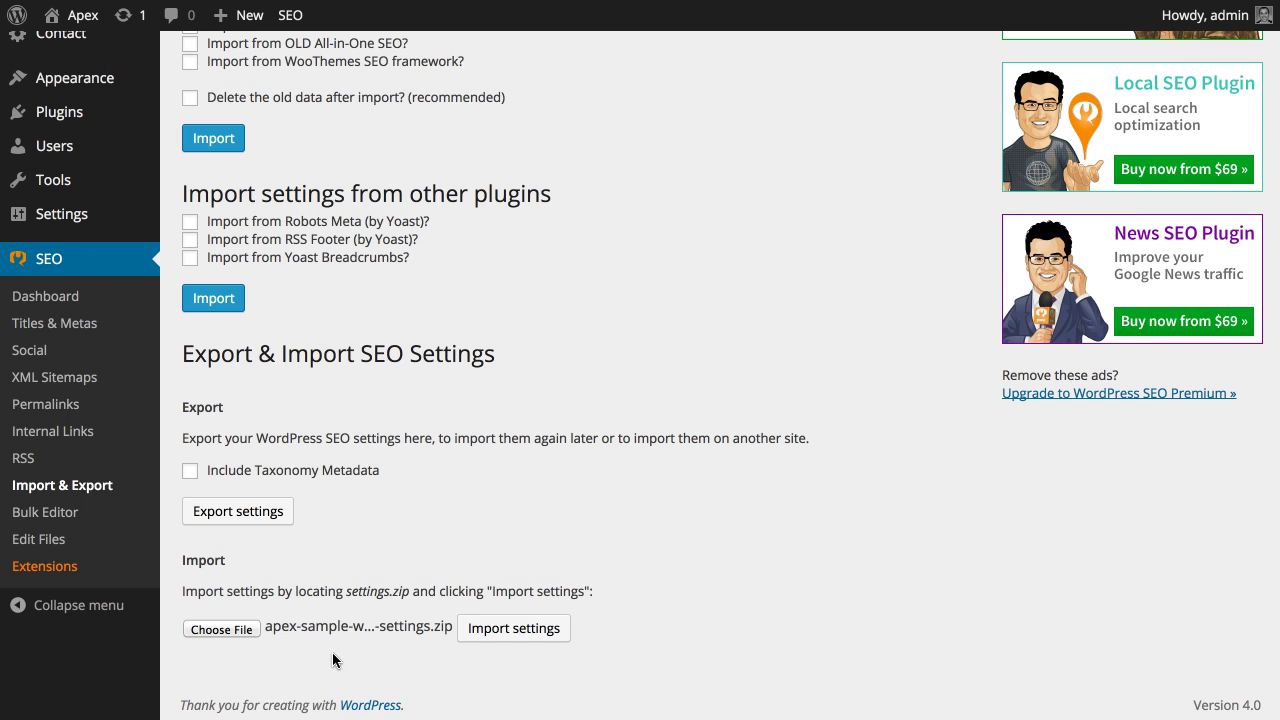
left_click(488, 634)
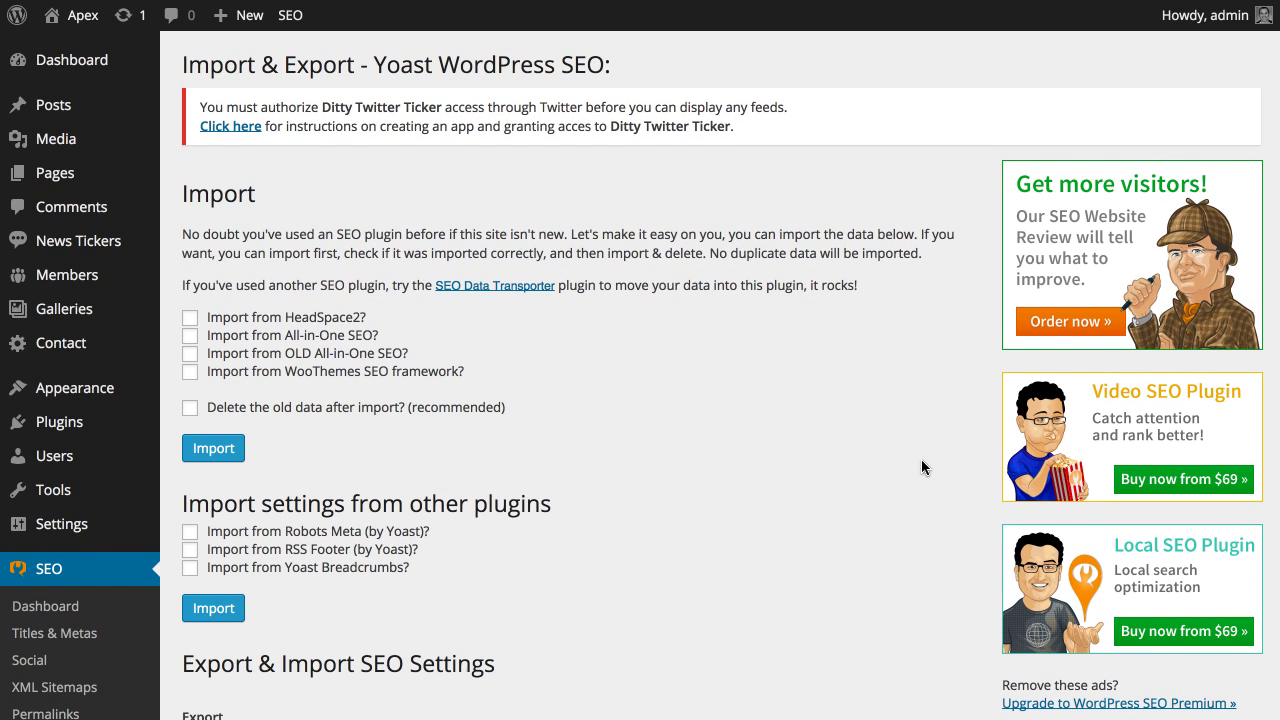
- Set the site's front page display to a static page, choose Home as the front page, and save the reading settings
scroll(508, 362, "down", 1)
mouse_move(72, 355)
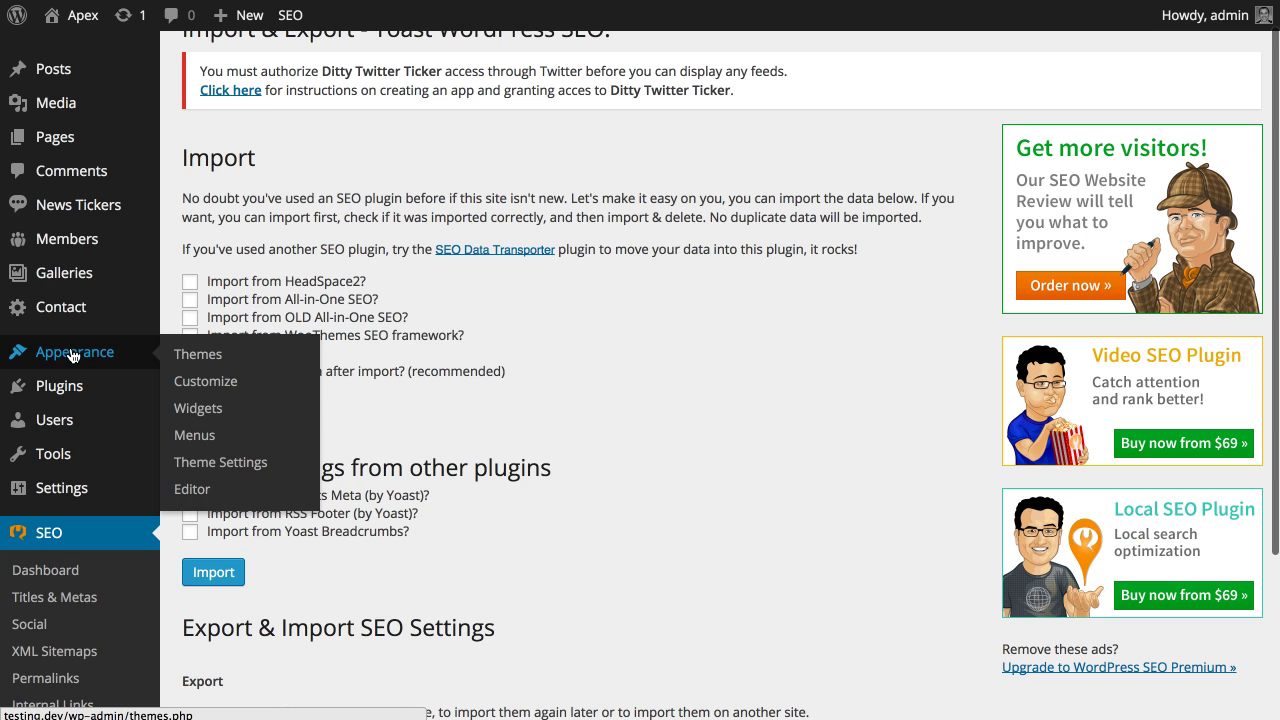
scroll(316, 537, "down", 5)
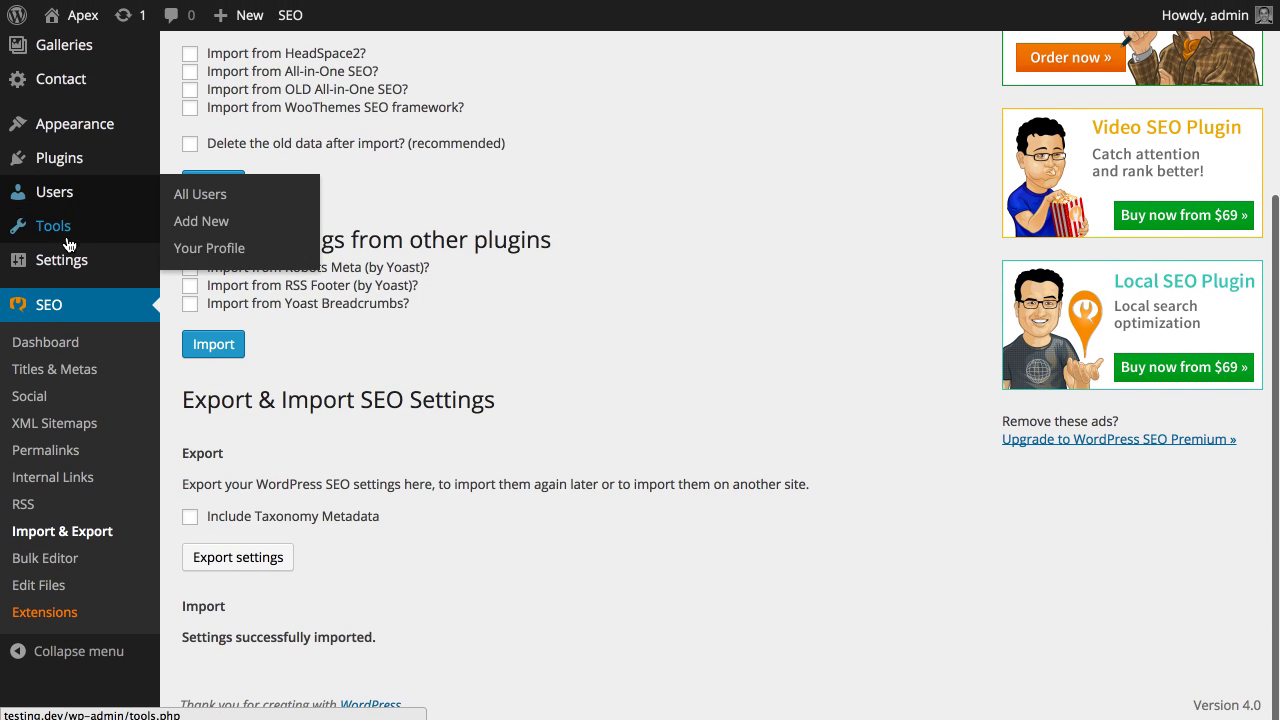
mouse_move(70, 261)
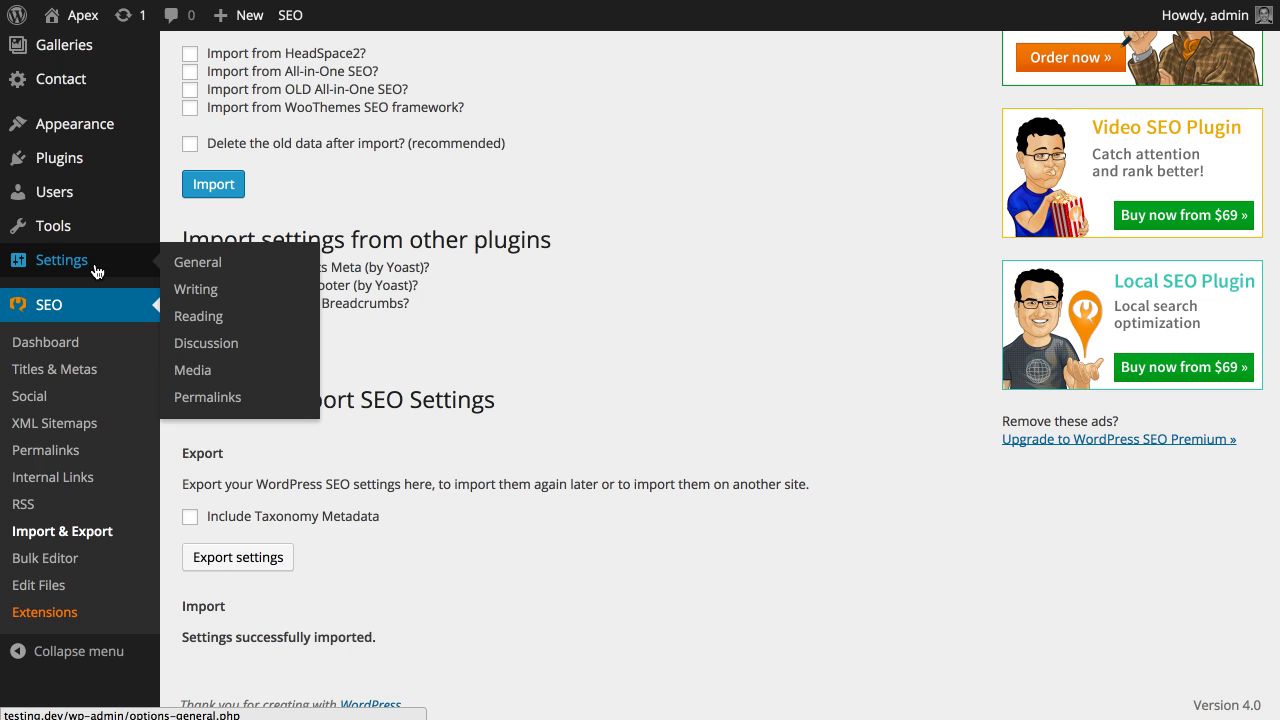
left_click(203, 330)
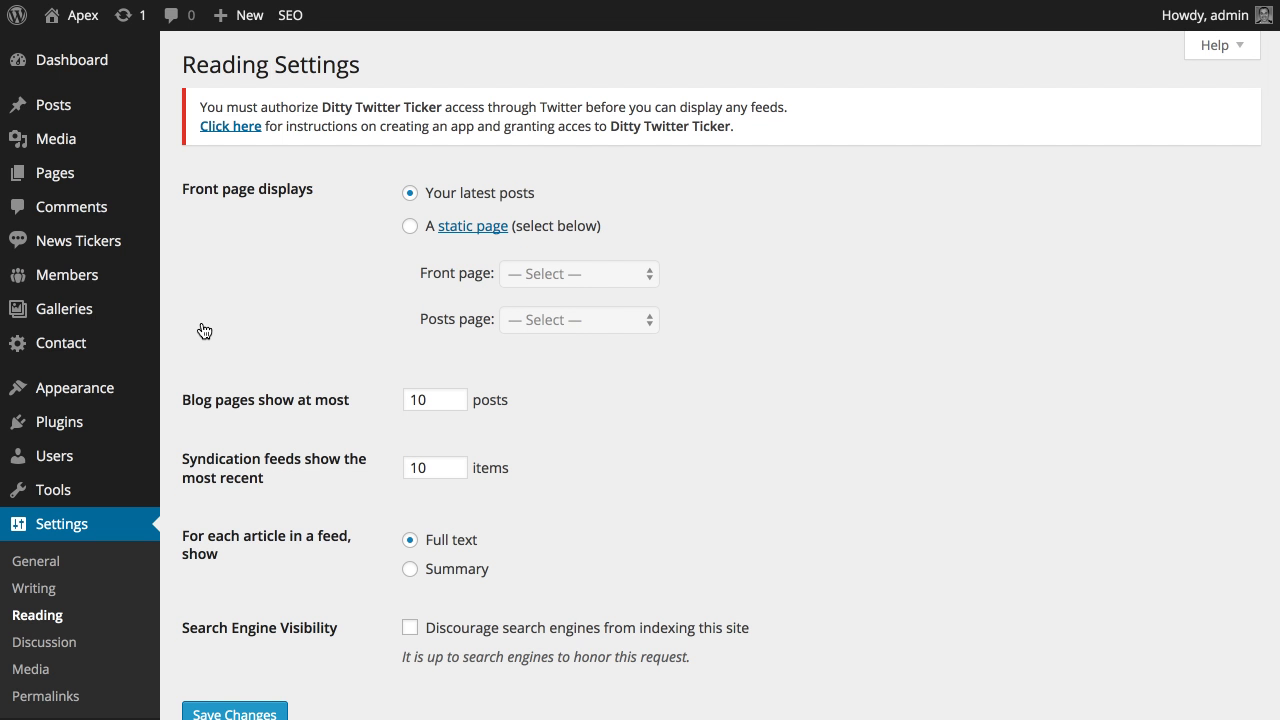
left_click(410, 227)
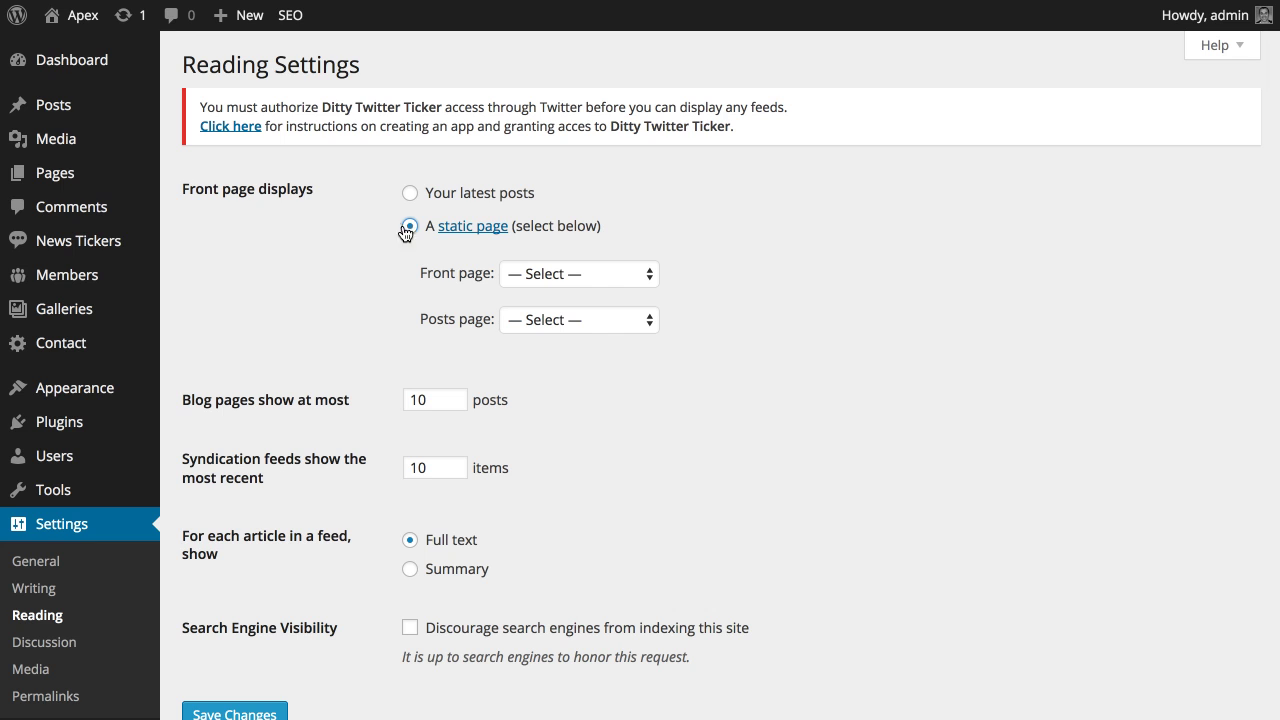
left_click(532, 276)
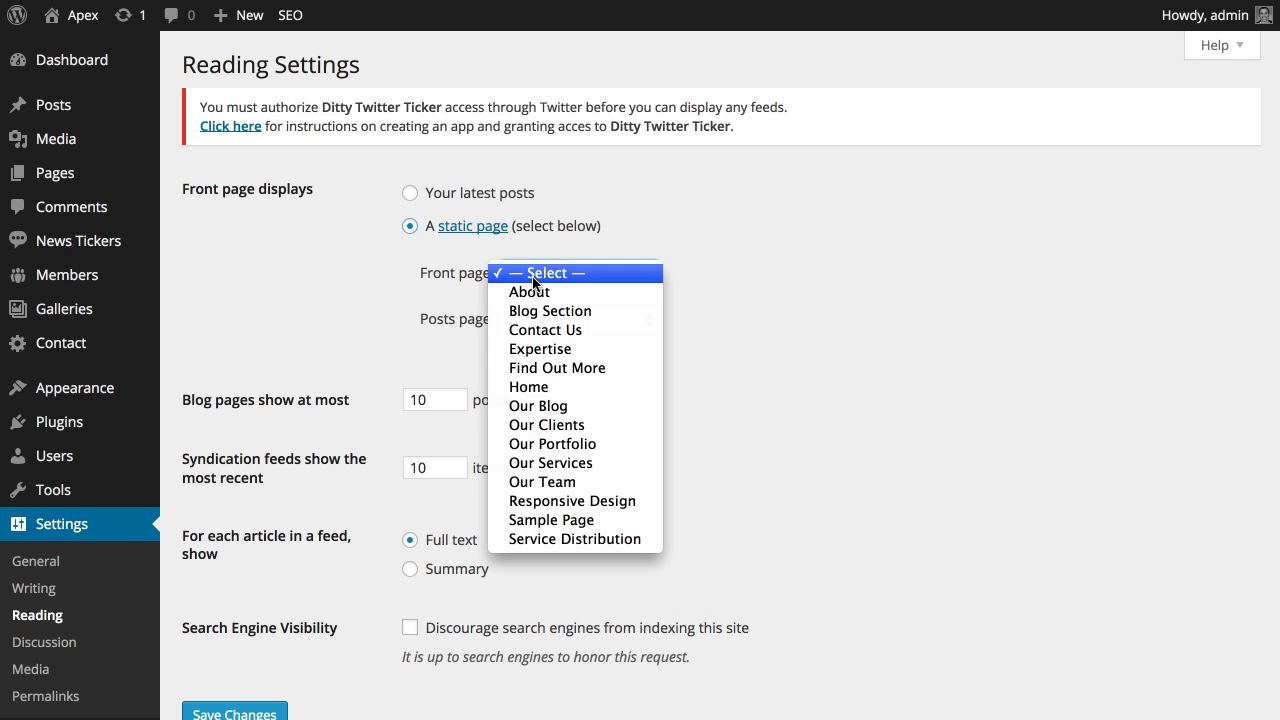
left_click(522, 387)
scroll(265, 582, "down", 2)
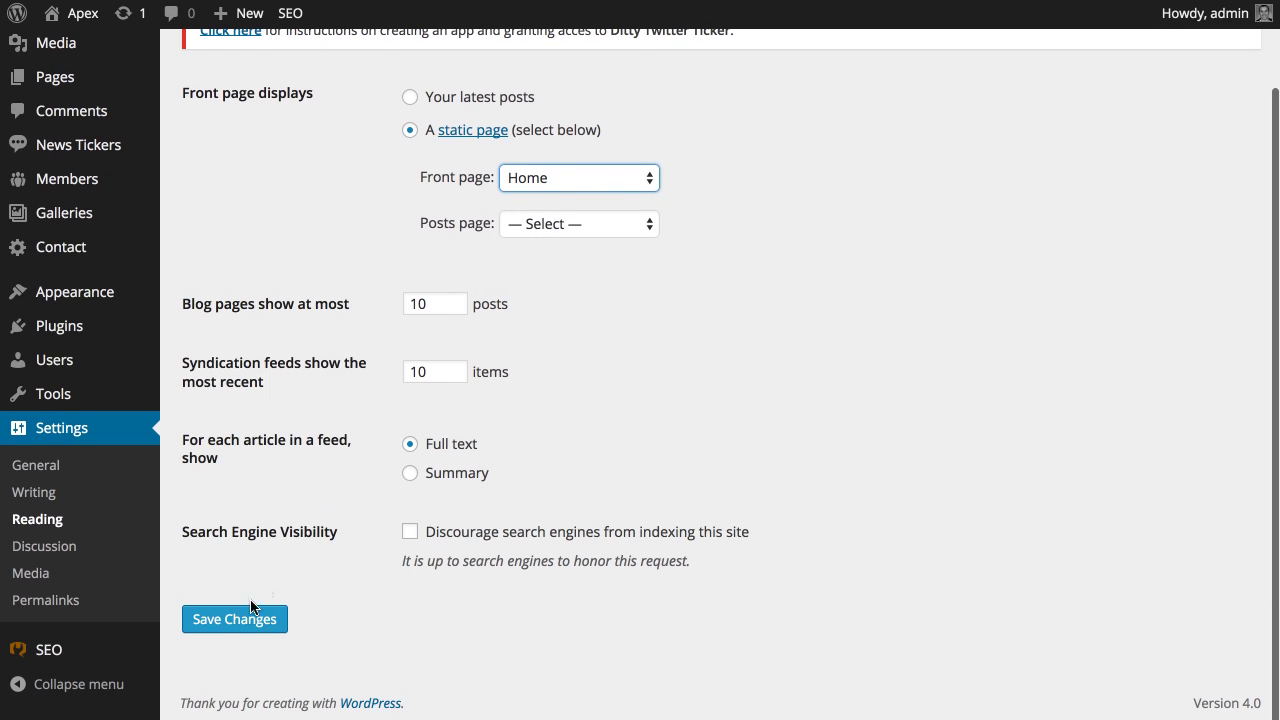
left_click(240, 626)
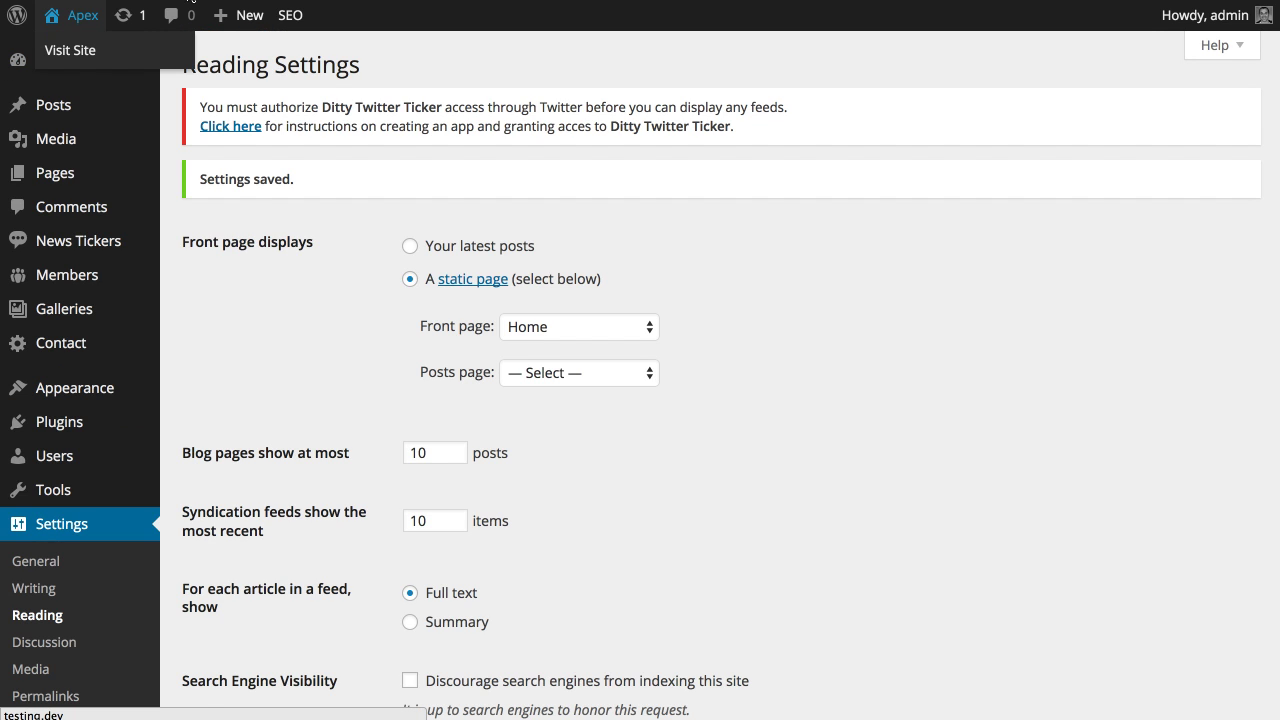
- Visit the live site and look over the front page sections and its navigation menu
left_click(82, 15)
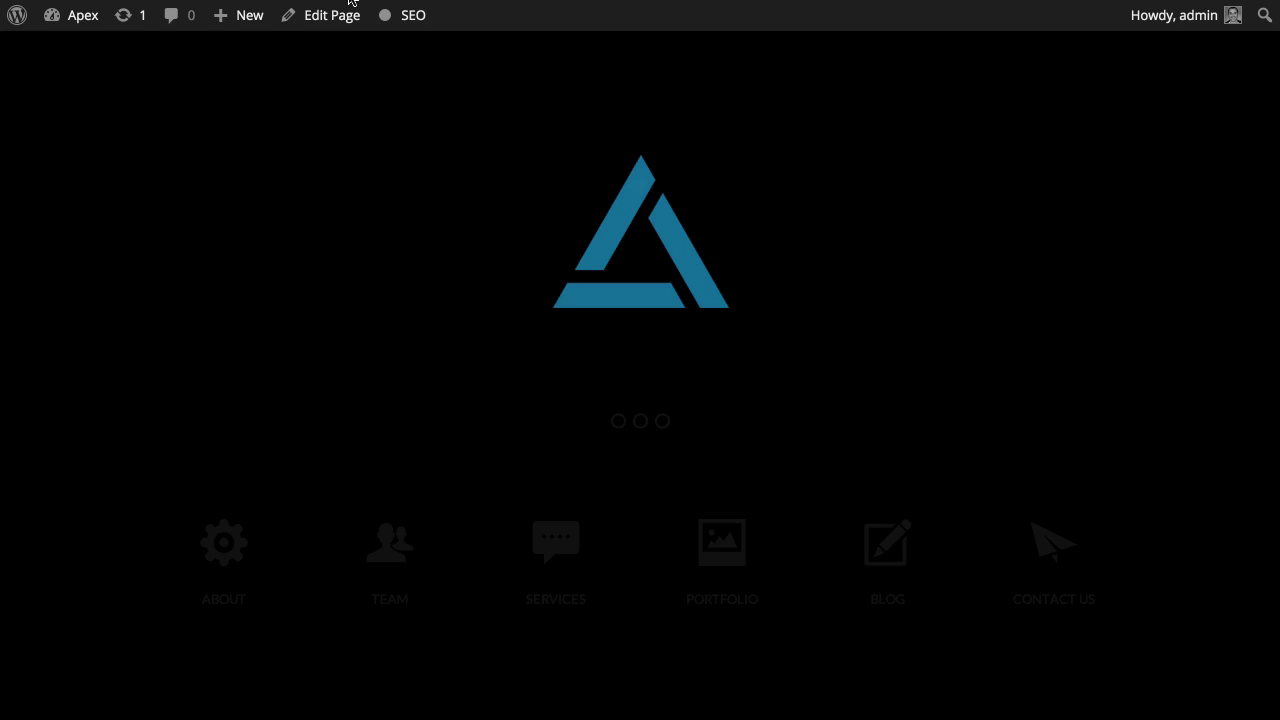
scroll(447, 252, "down", 15)
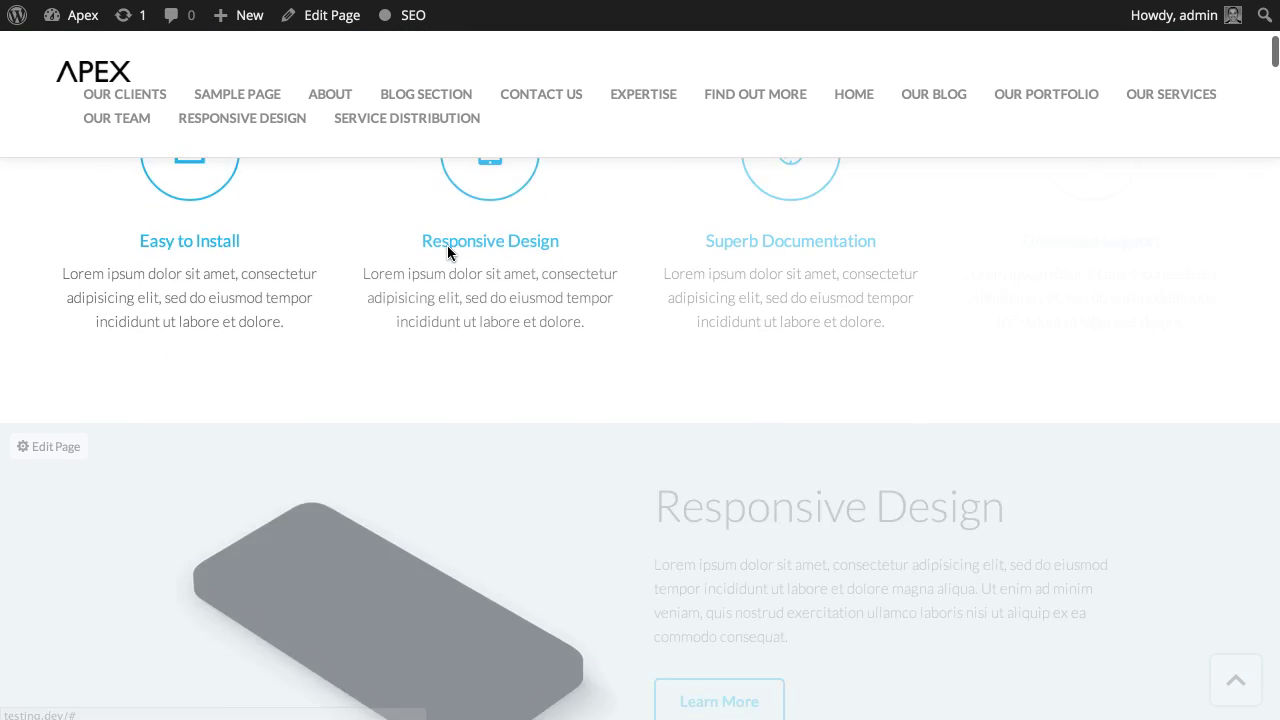
scroll(447, 252, "down", 4)
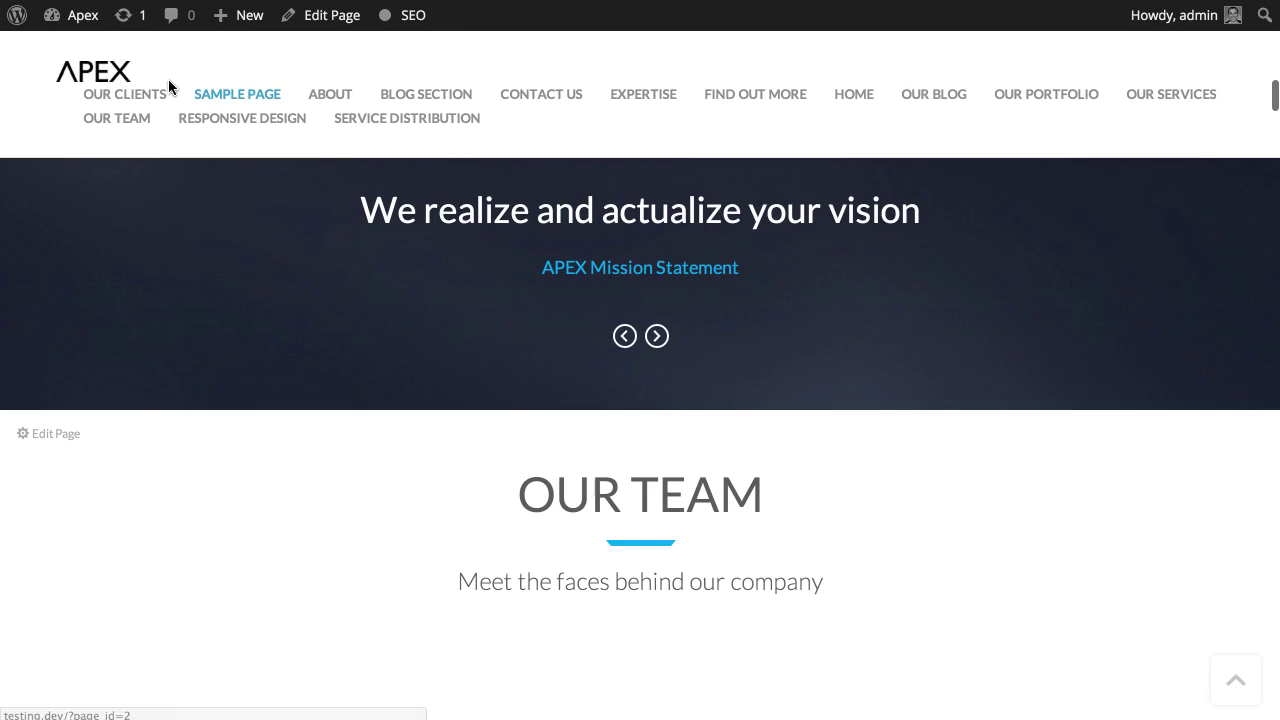
left_click(336, 100)
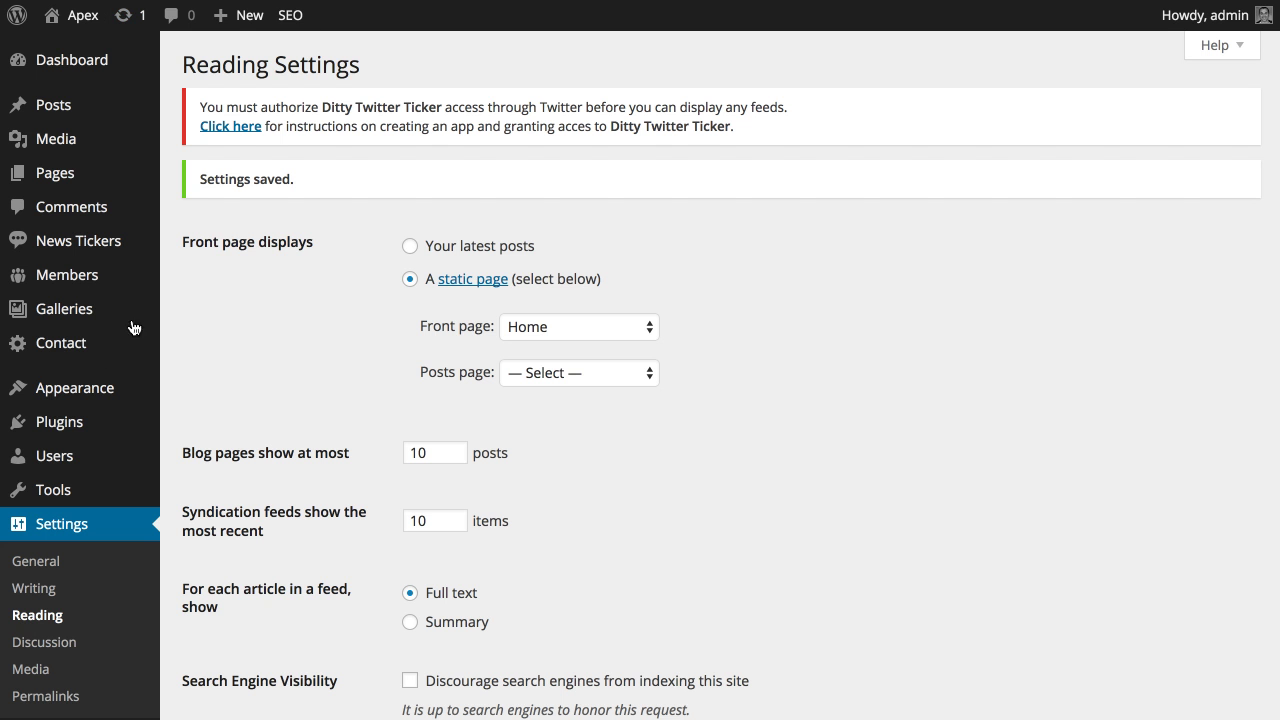
- Load Main Menu for editing in the theme's menu settings
mouse_move(75, 395)
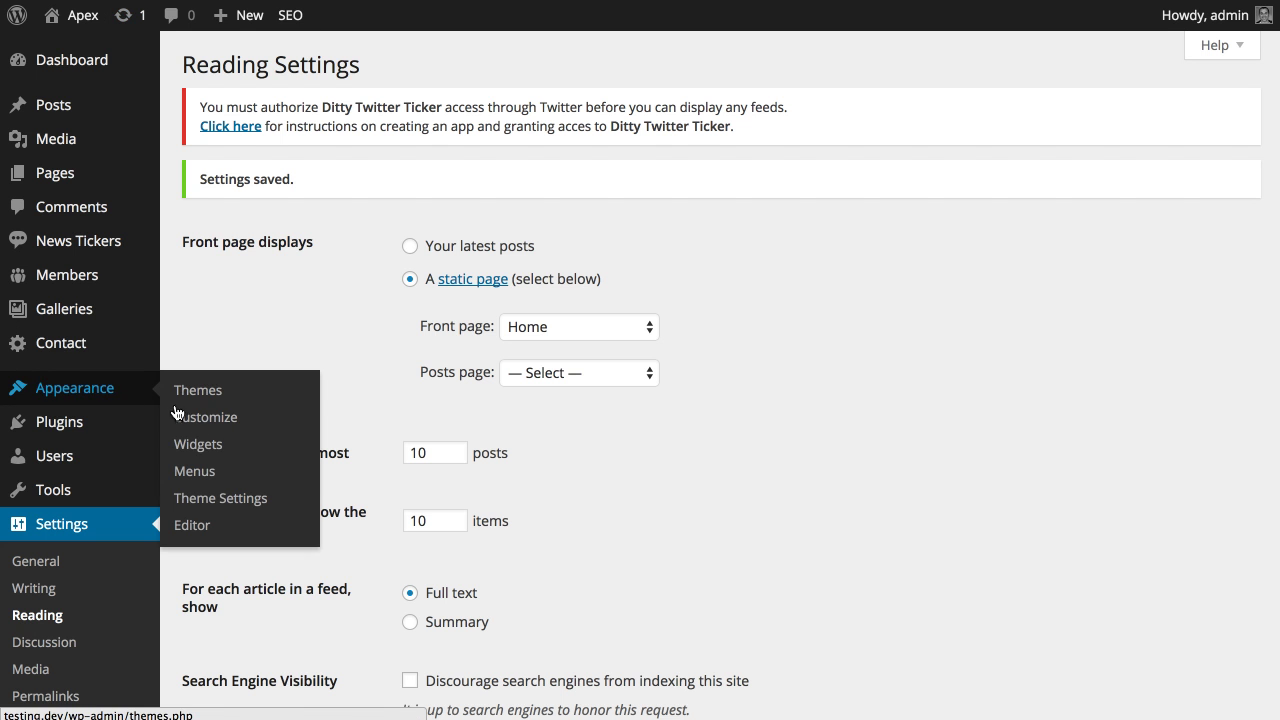
left_click(200, 472)
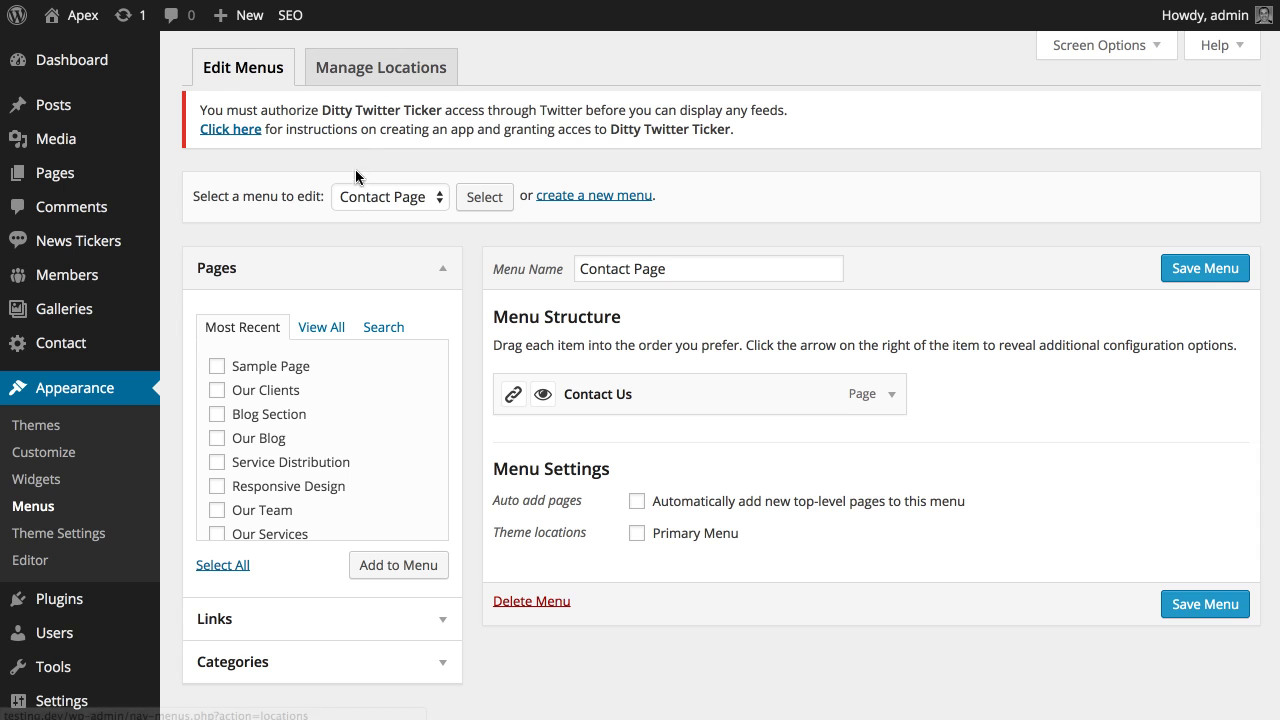
left_click(358, 195)
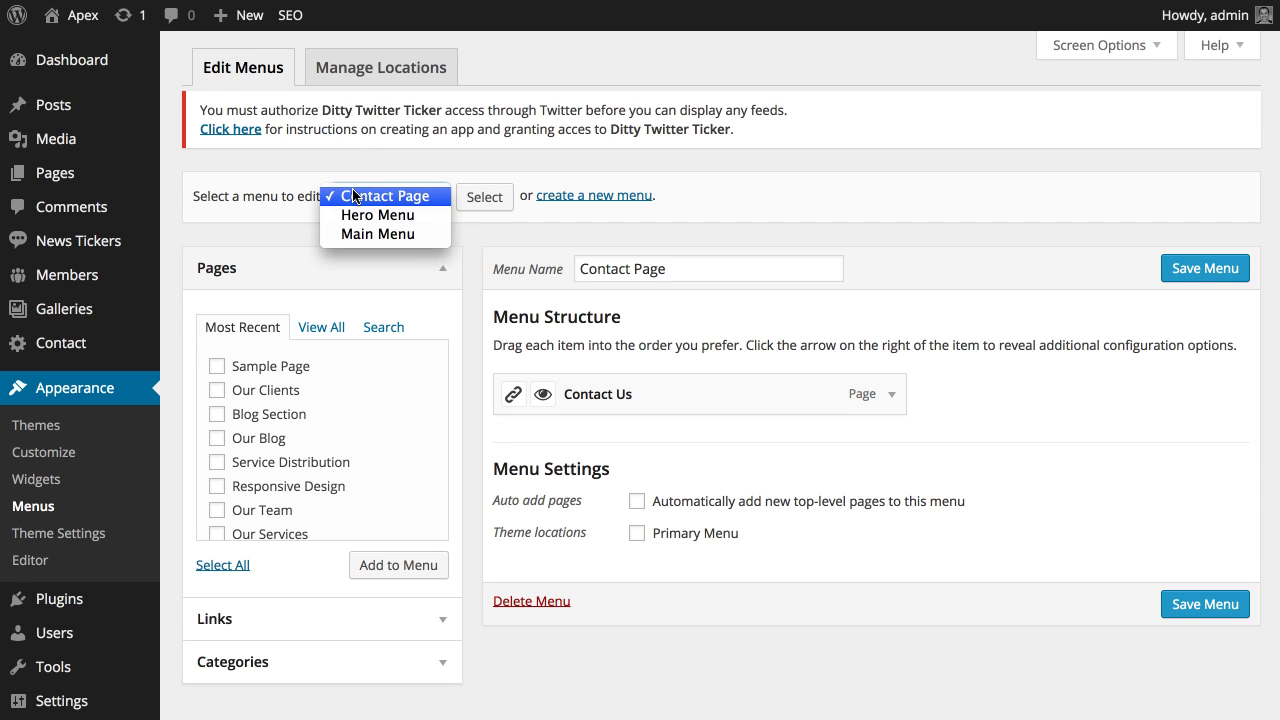
left_click(355, 234)
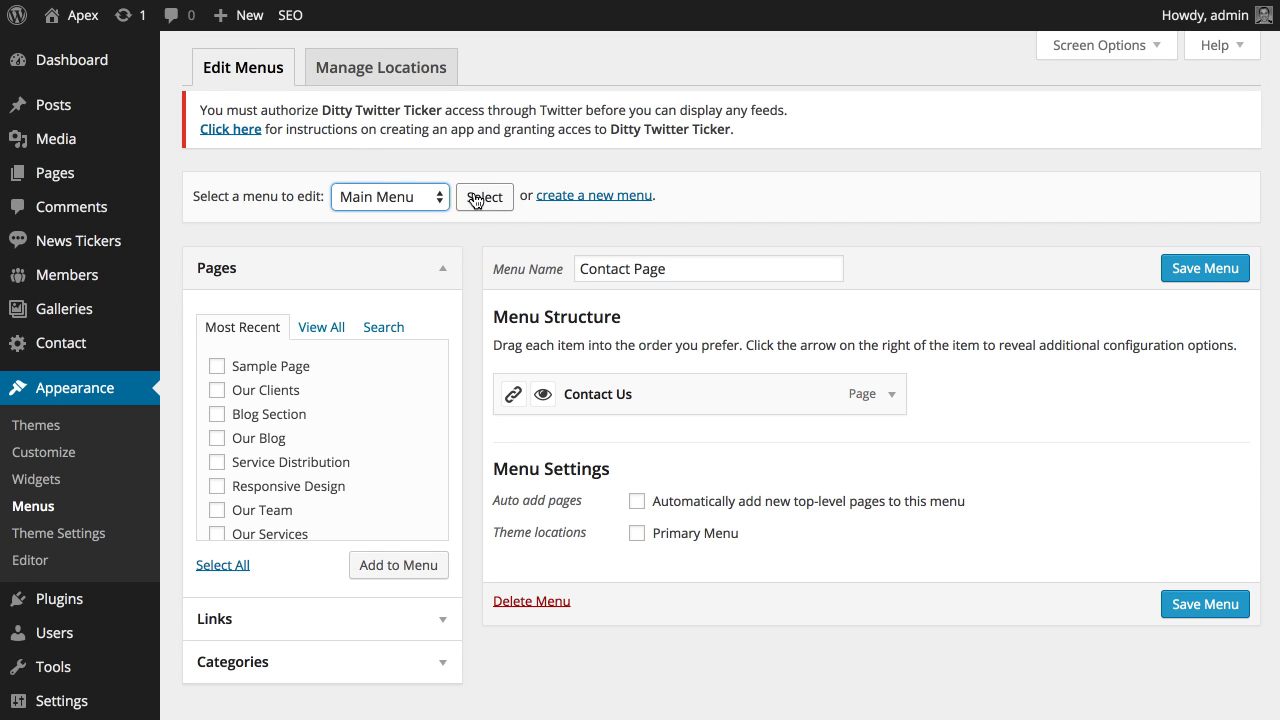
left_click(476, 198)
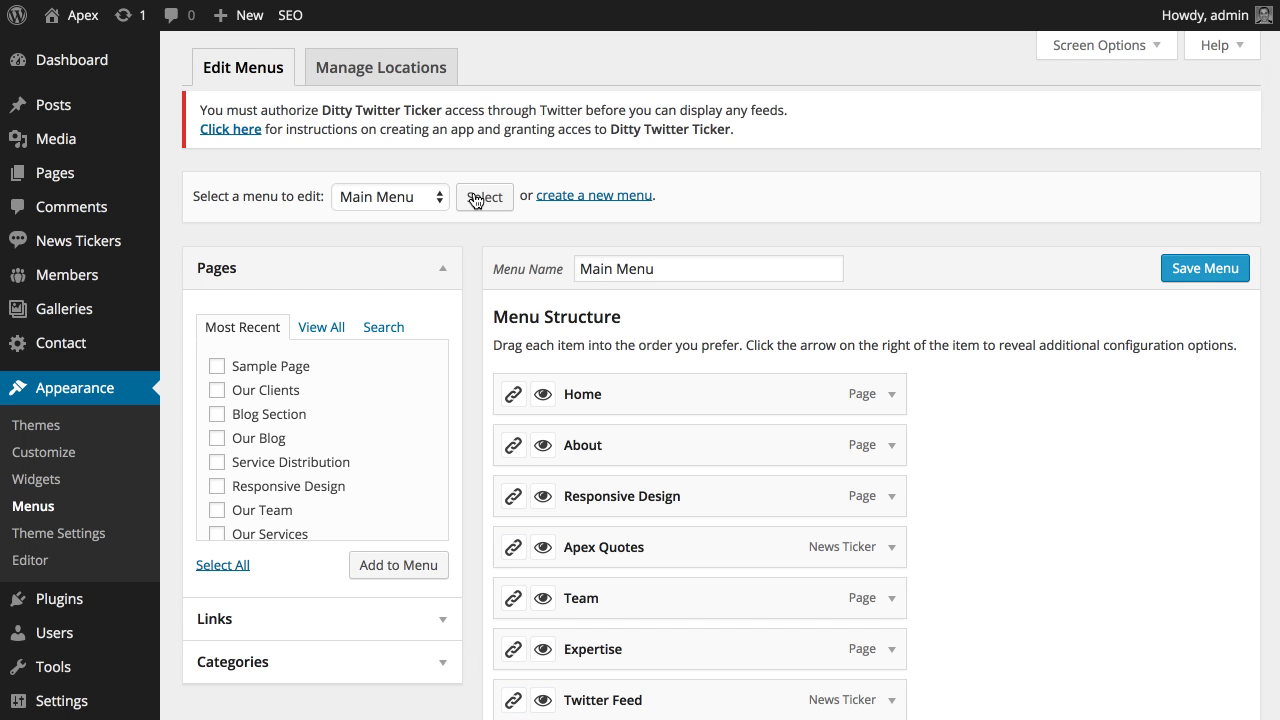
- Assign Main Menu to the Primary Menu theme location
scroll(746, 401, "down", 10)
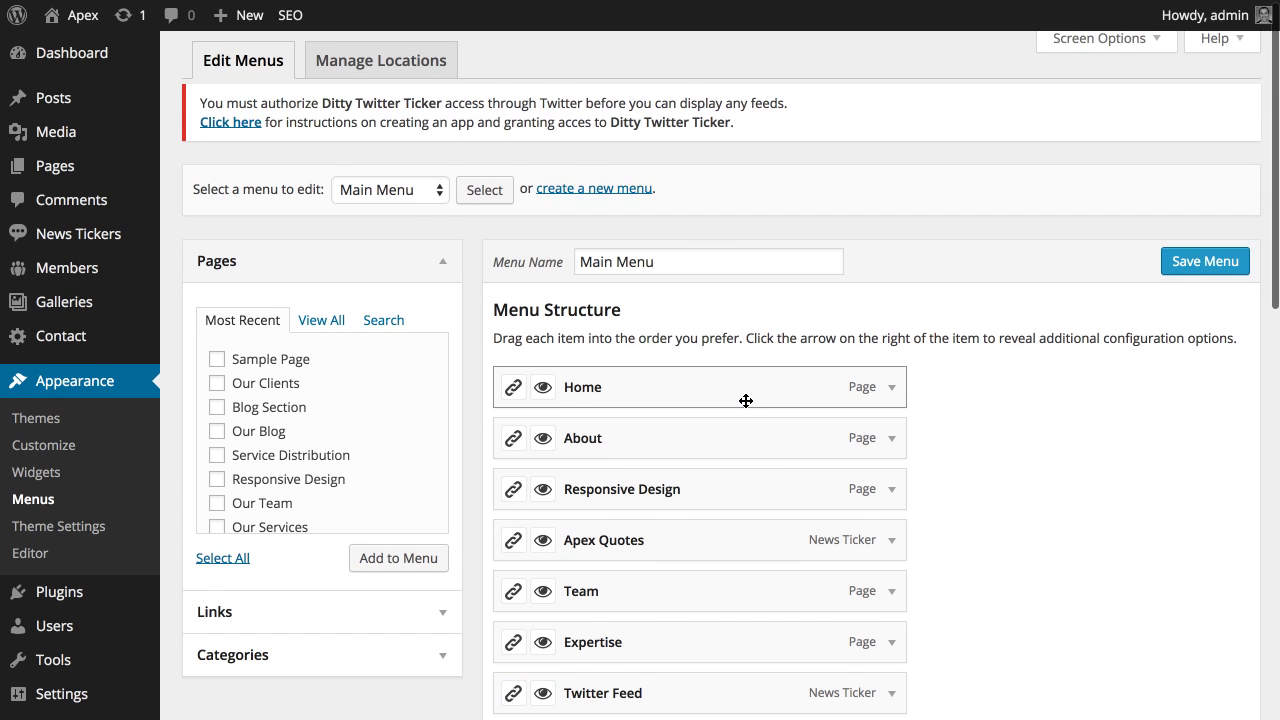
scroll(746, 401, "down", 2)
scroll(746, 400, "up", 10)
scroll(746, 403, "down", 3)
scroll(746, 401, "down", 8)
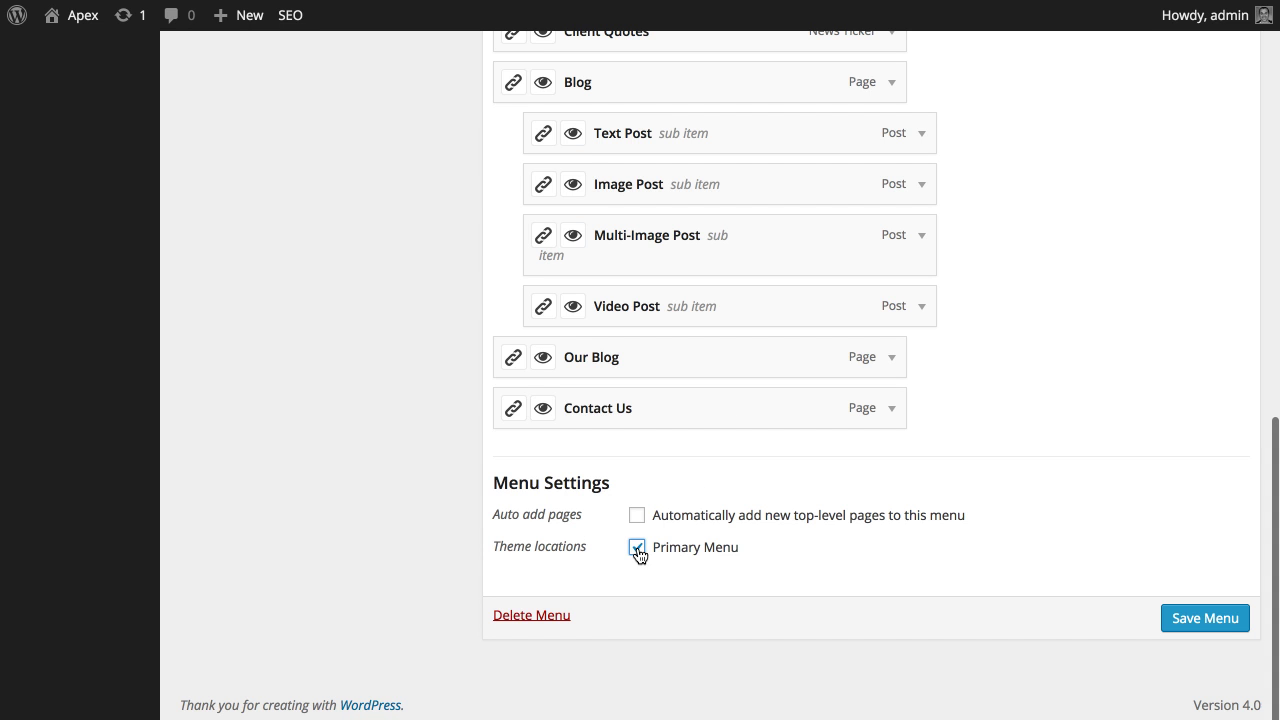
scroll(728, 557, "up", 10)
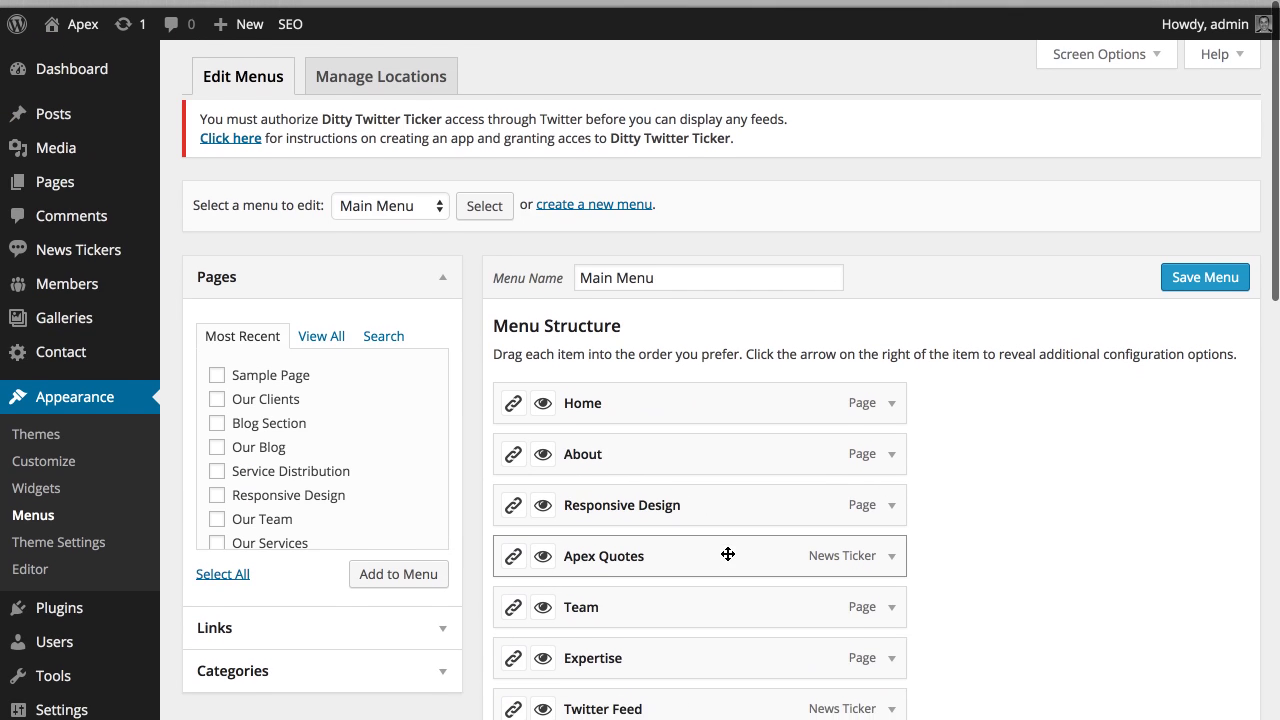
- Turn off the menu links of Responsive Design, Apex Quotes, Expertise, Twitter Feed, Service Distribution, Find Out More, Our Clients, Client Quotes and Our Blog
scroll(726, 554, "down", 3)
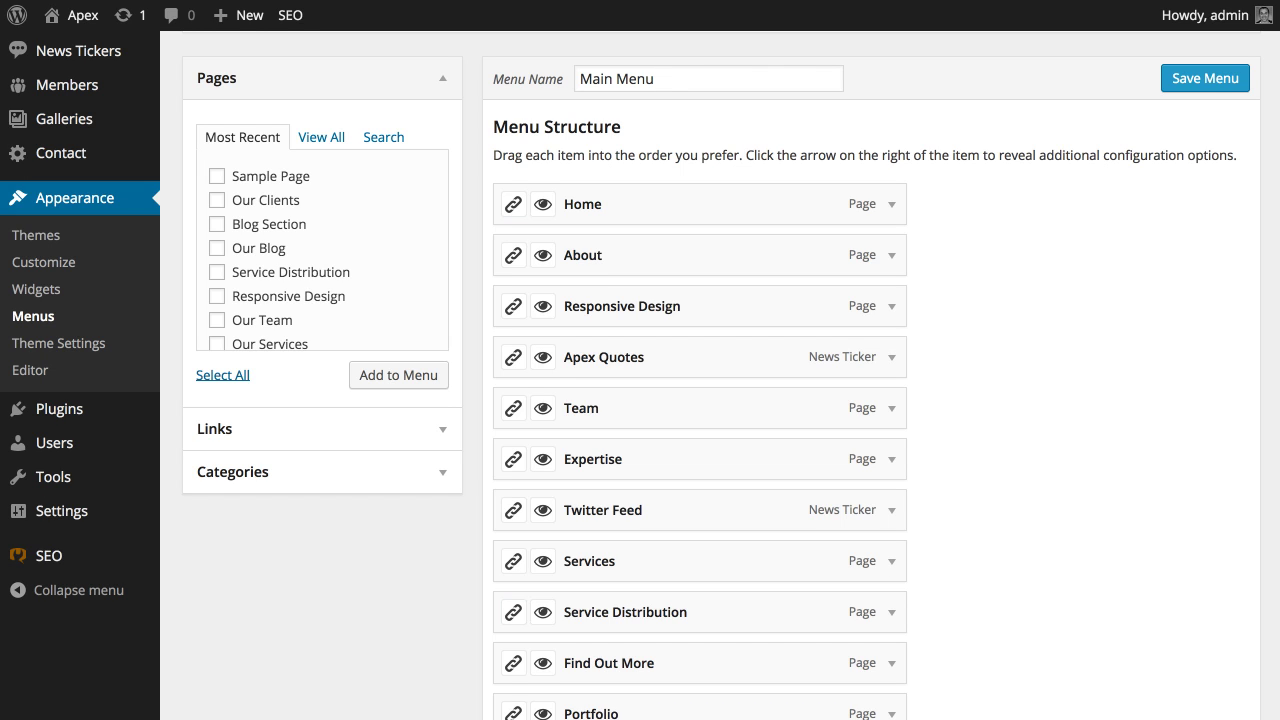
scroll(1114, 460, "down", 2)
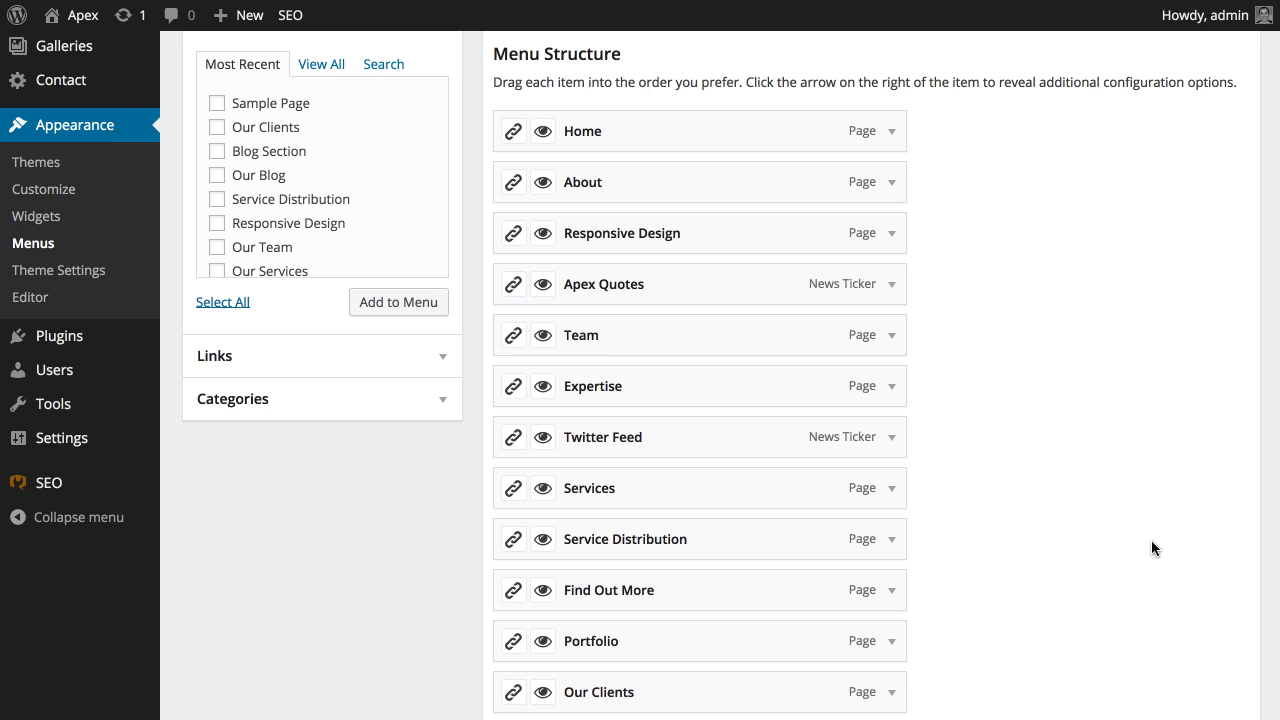
scroll(1028, 416, "down", 1)
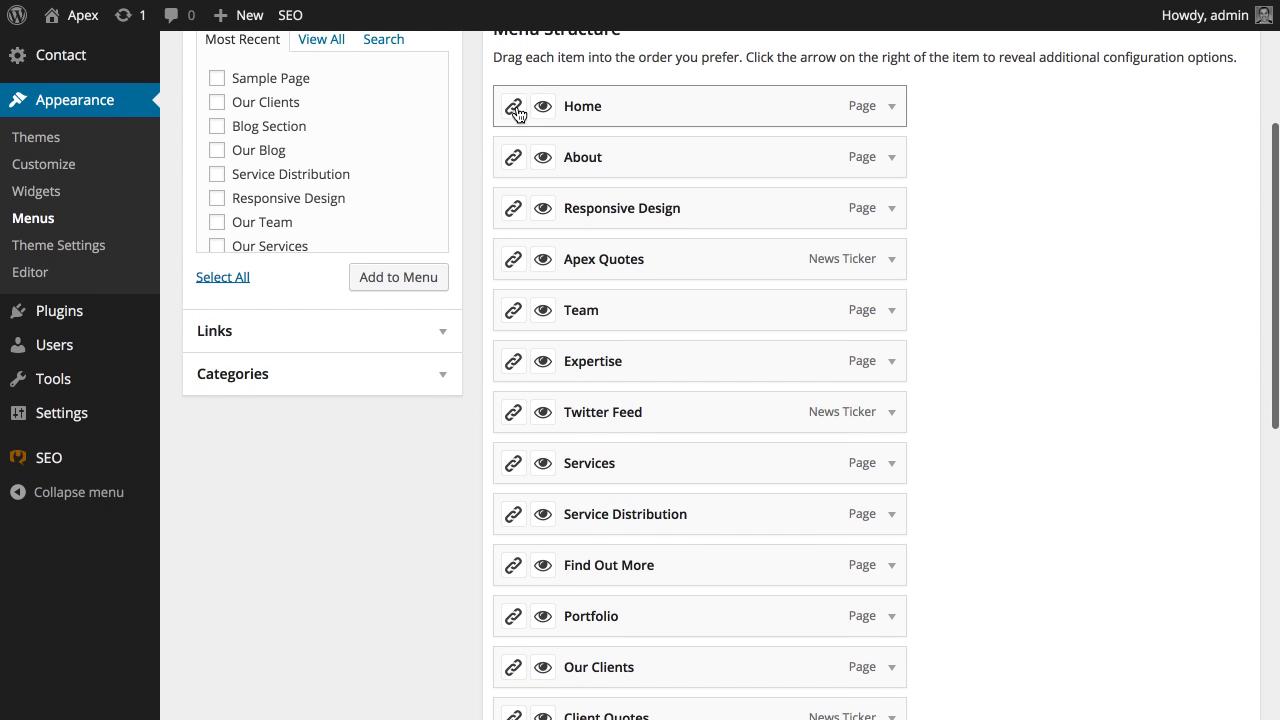
left_click(513, 212)
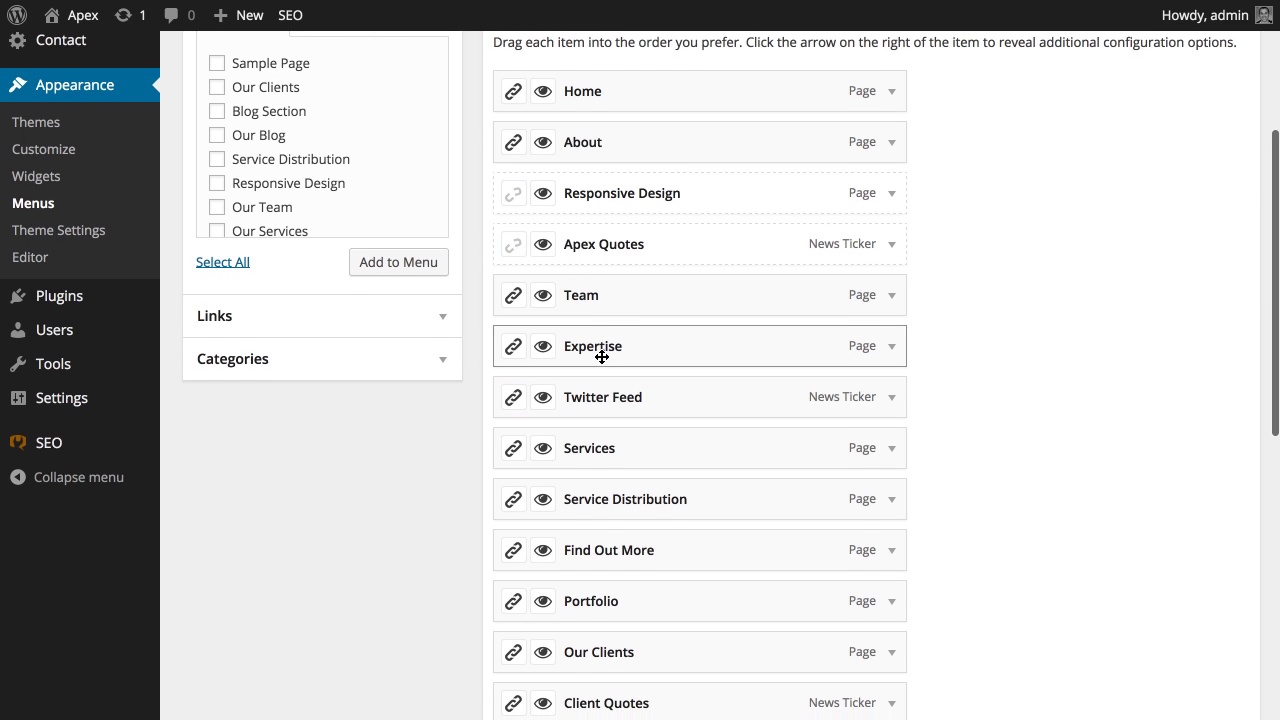
scroll(605, 358, "down", 2)
left_click(510, 264)
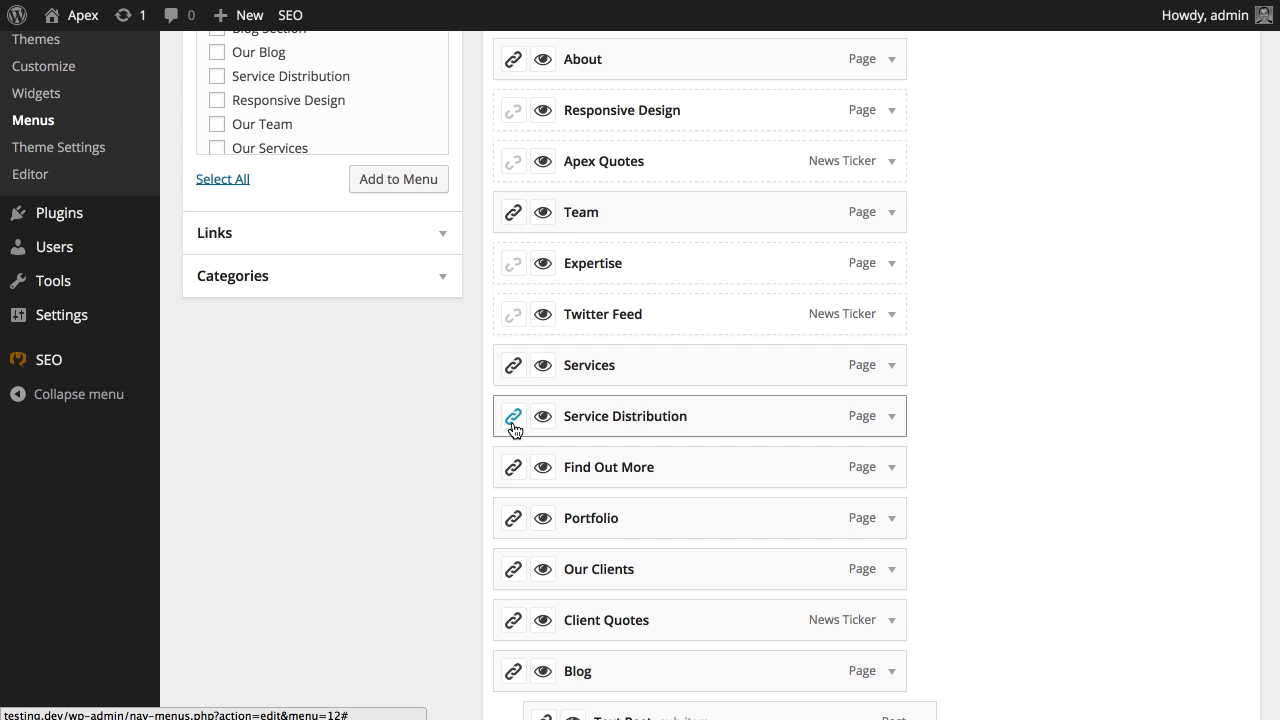
left_click(508, 468)
scroll(508, 477, "down", 2)
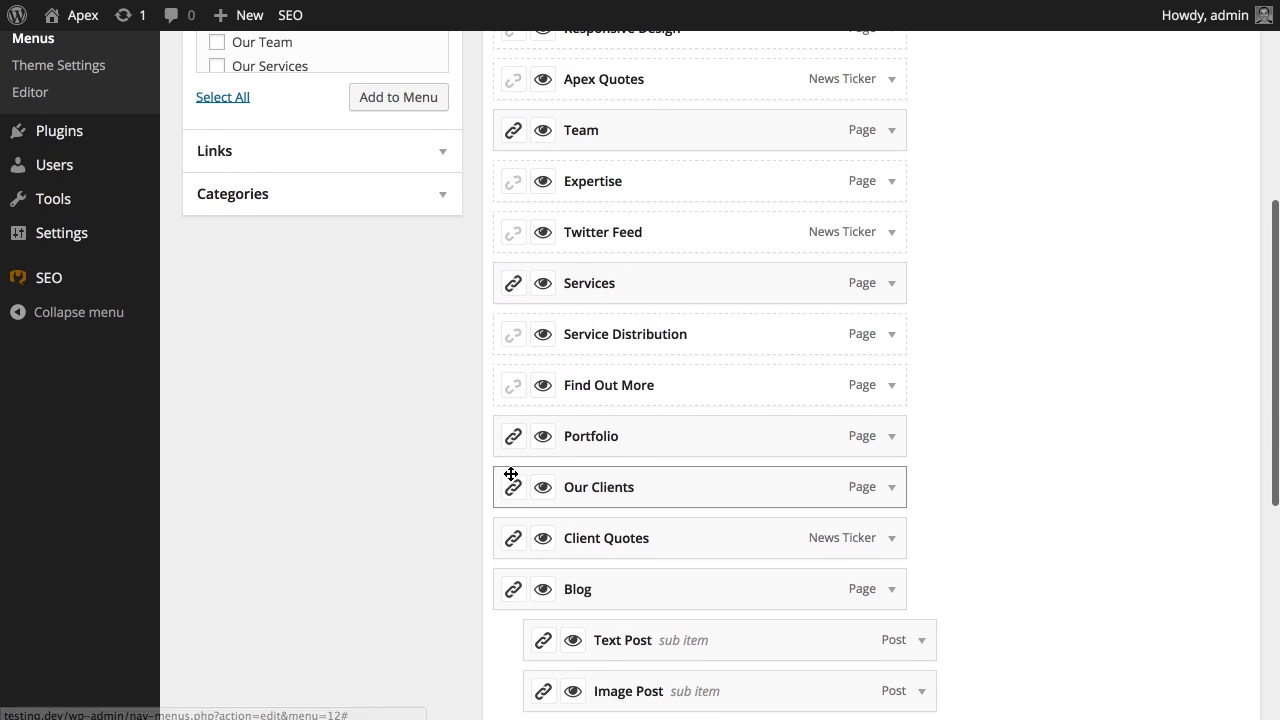
left_click(511, 539)
scroll(511, 540, "down", 5)
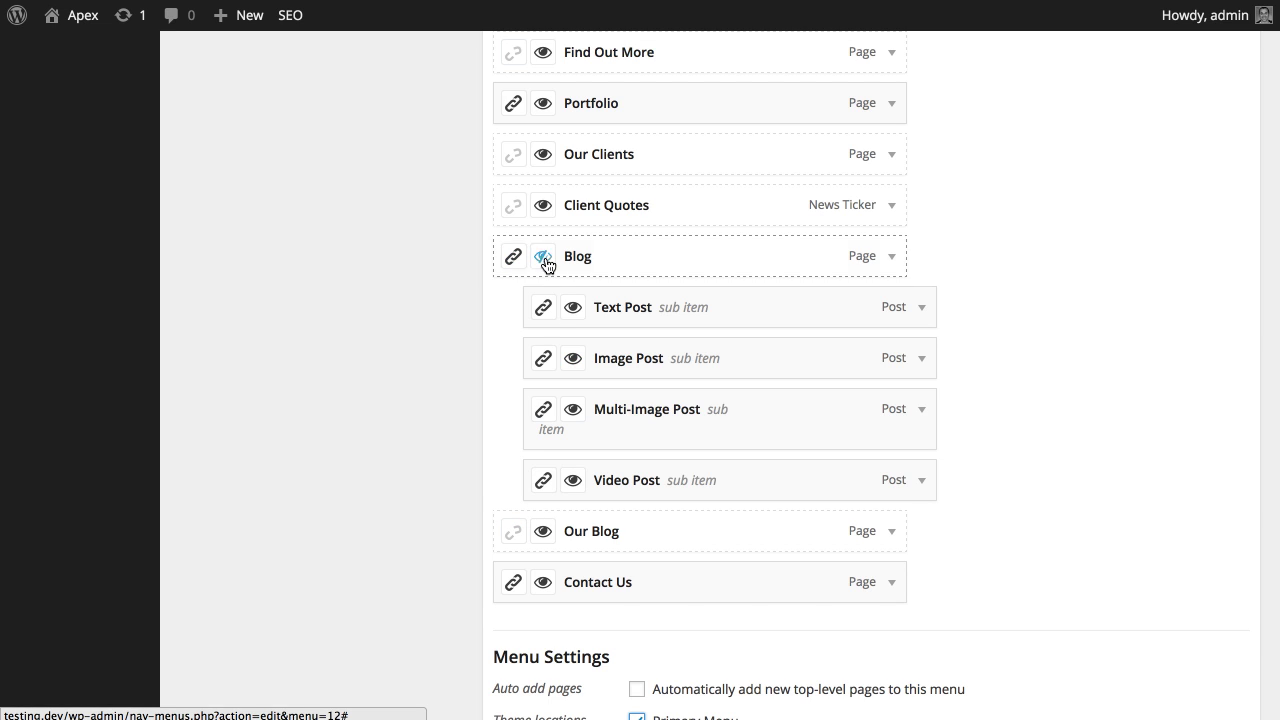
- Turn off section visibility for the Text Post, Image Post and Multi-Image Post sub items under Blog, and save the menu
left_click(573, 310)
left_click(572, 358)
left_click(574, 411)
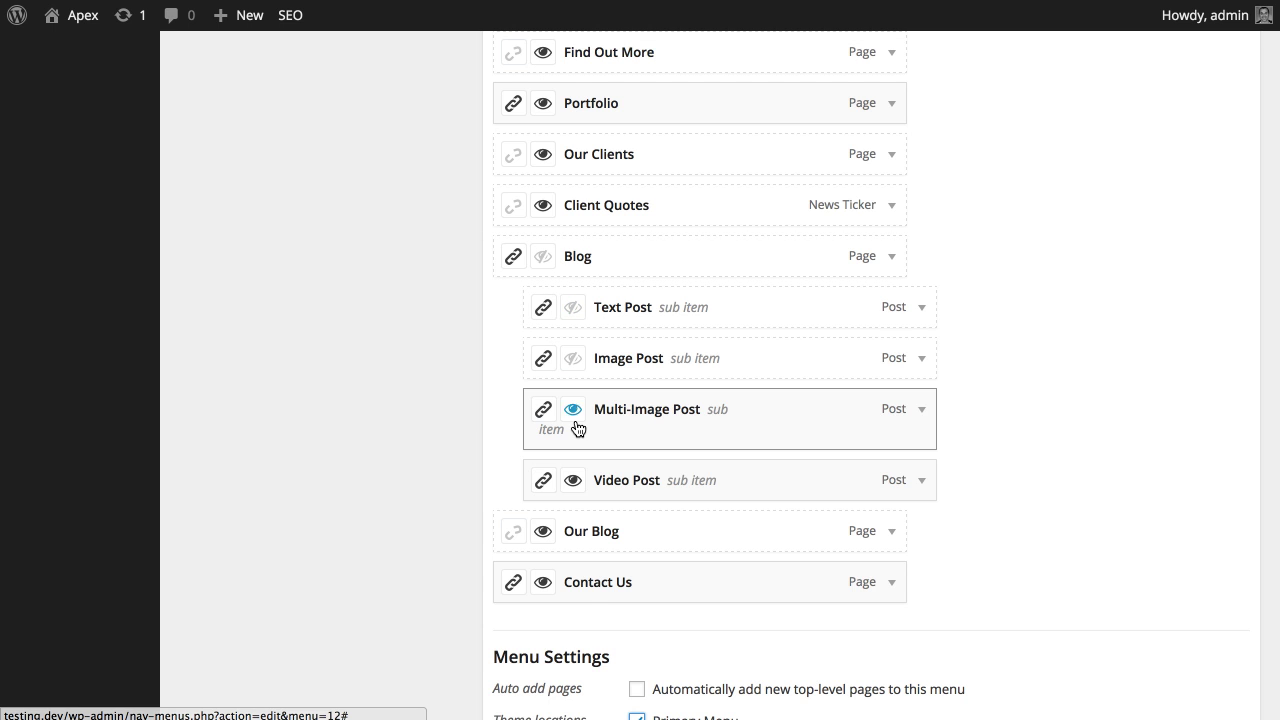
scroll(575, 420, "up", 4)
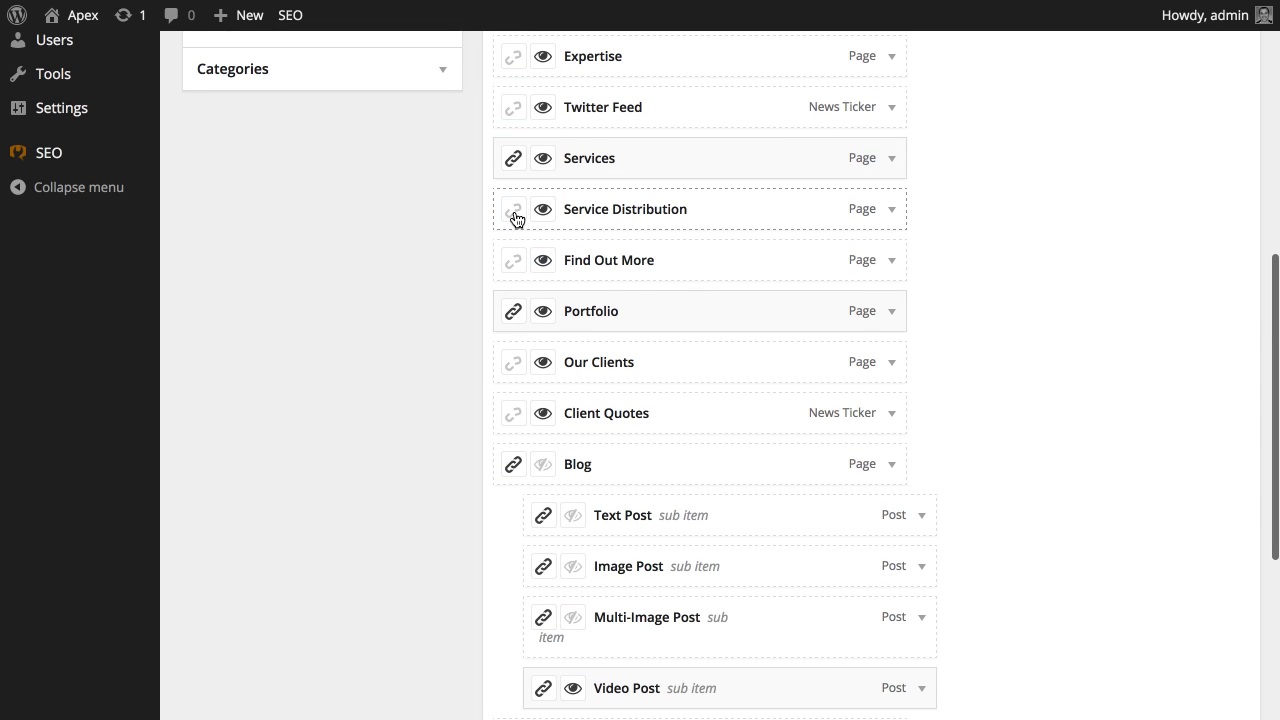
scroll(576, 357, "down", 3)
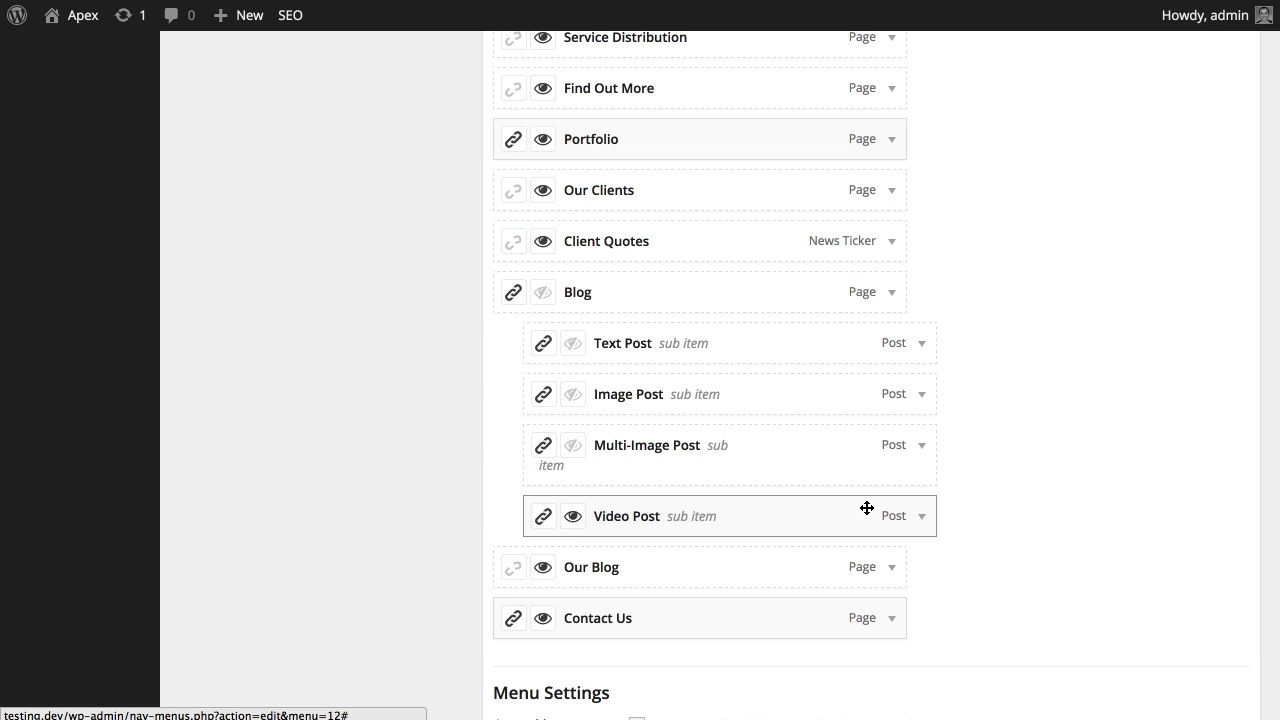
scroll(865, 507, "down", 1)
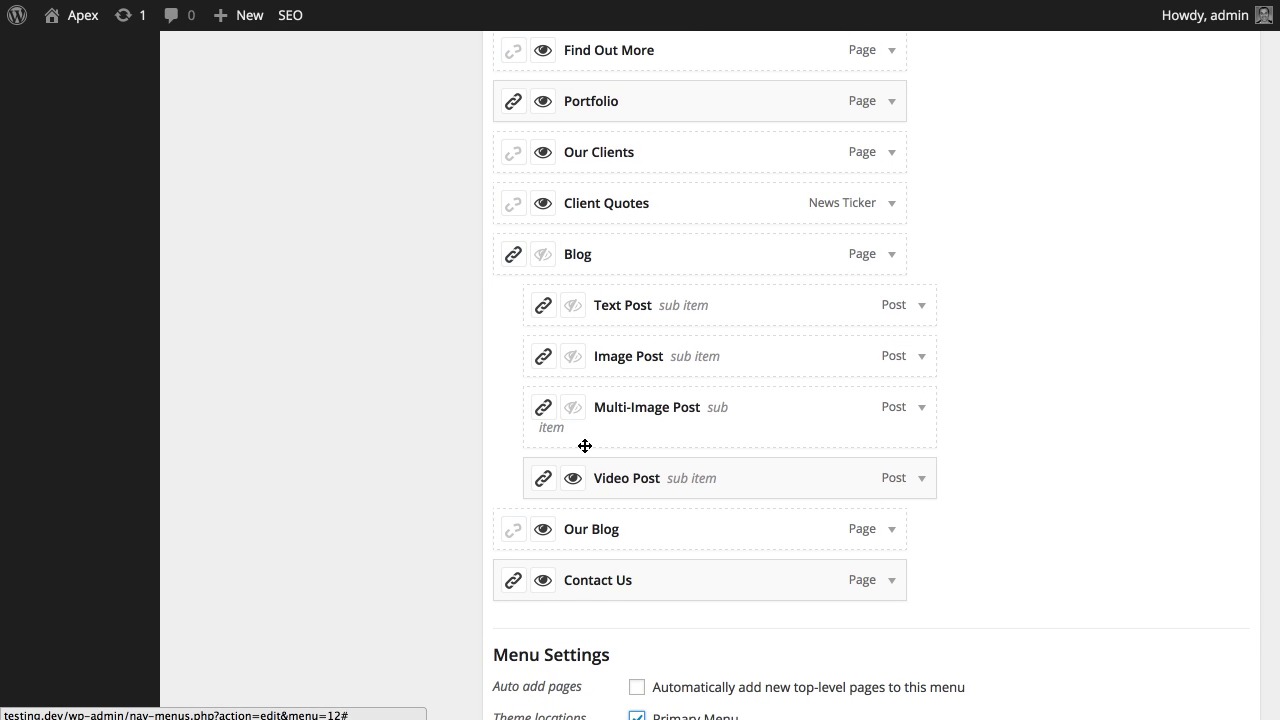
scroll(1048, 557, "down", 4)
left_click(1220, 628)
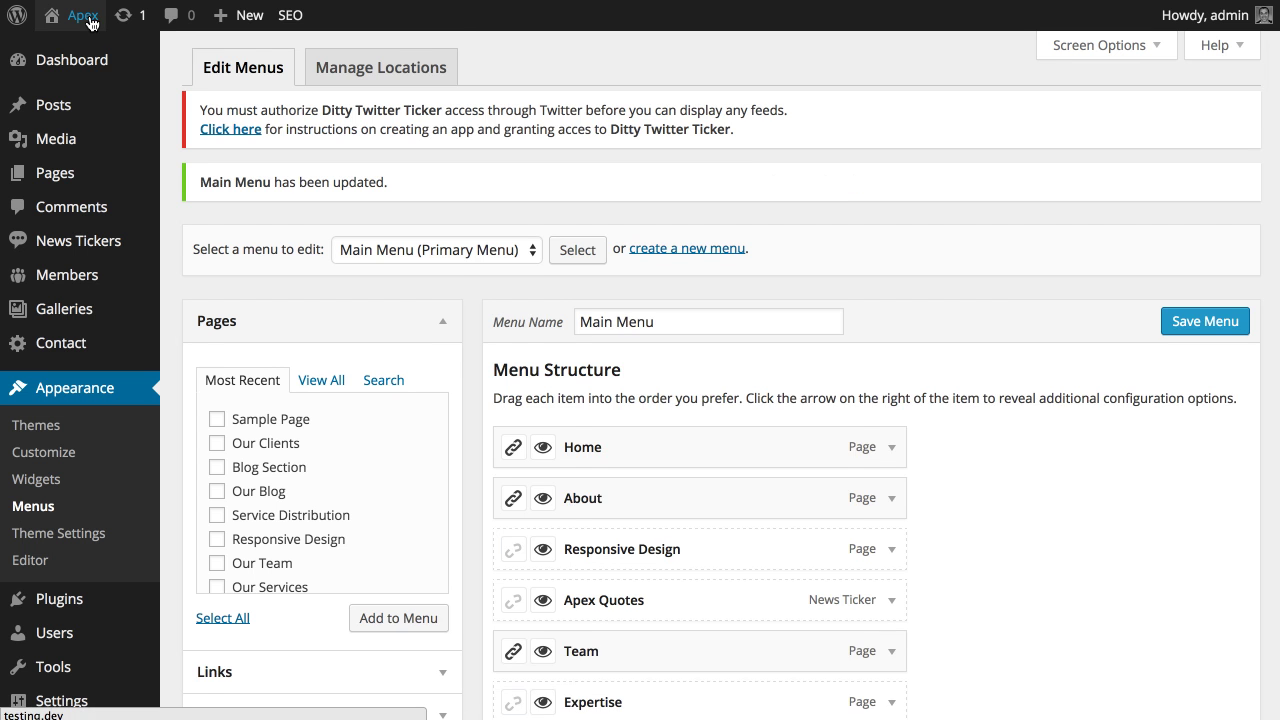
- Visit the live site and check the navigation menu and the front page sections down to Our Blog
left_click(90, 22)
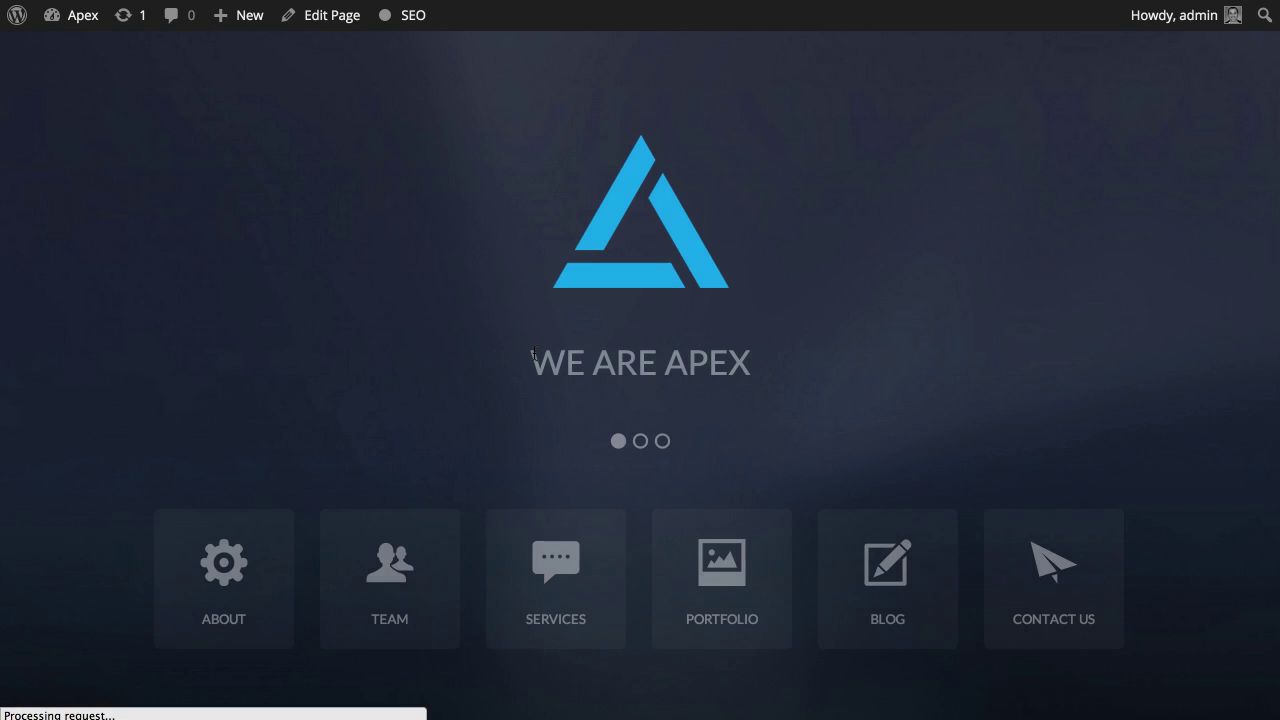
scroll(533, 358, "down", 10)
scroll(533, 358, "down", 1)
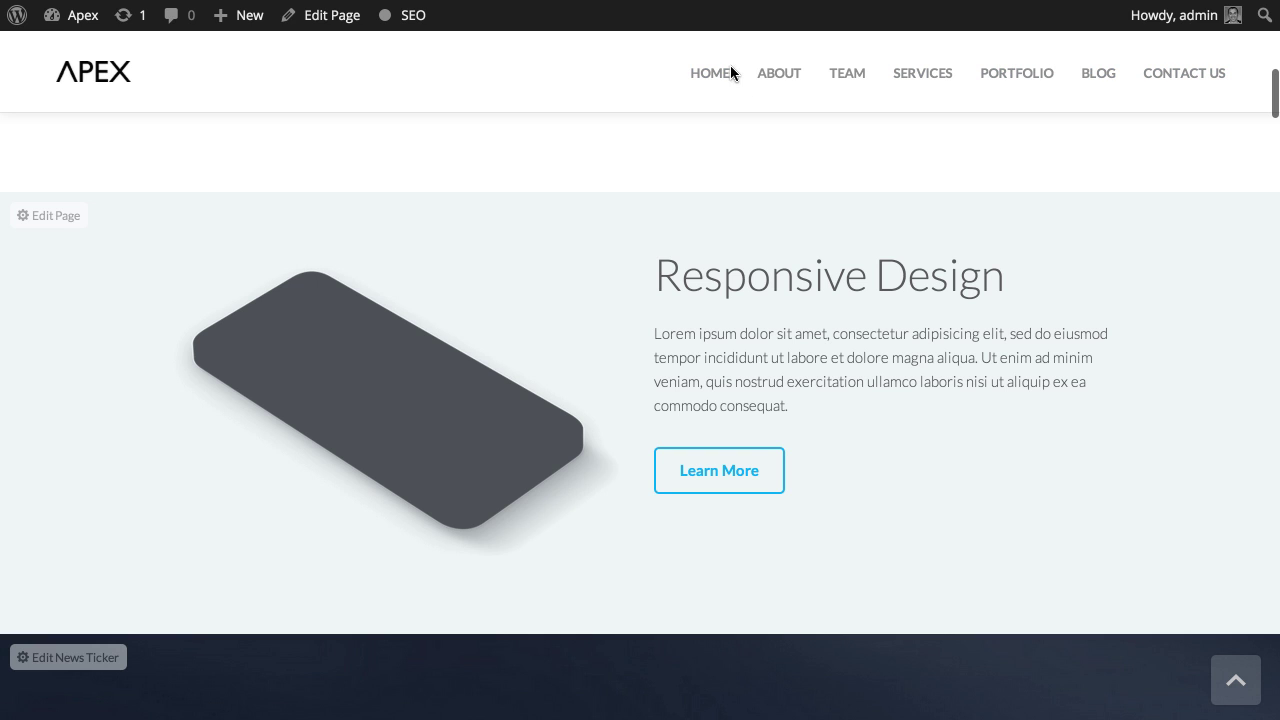
scroll(679, 181, "down", 1)
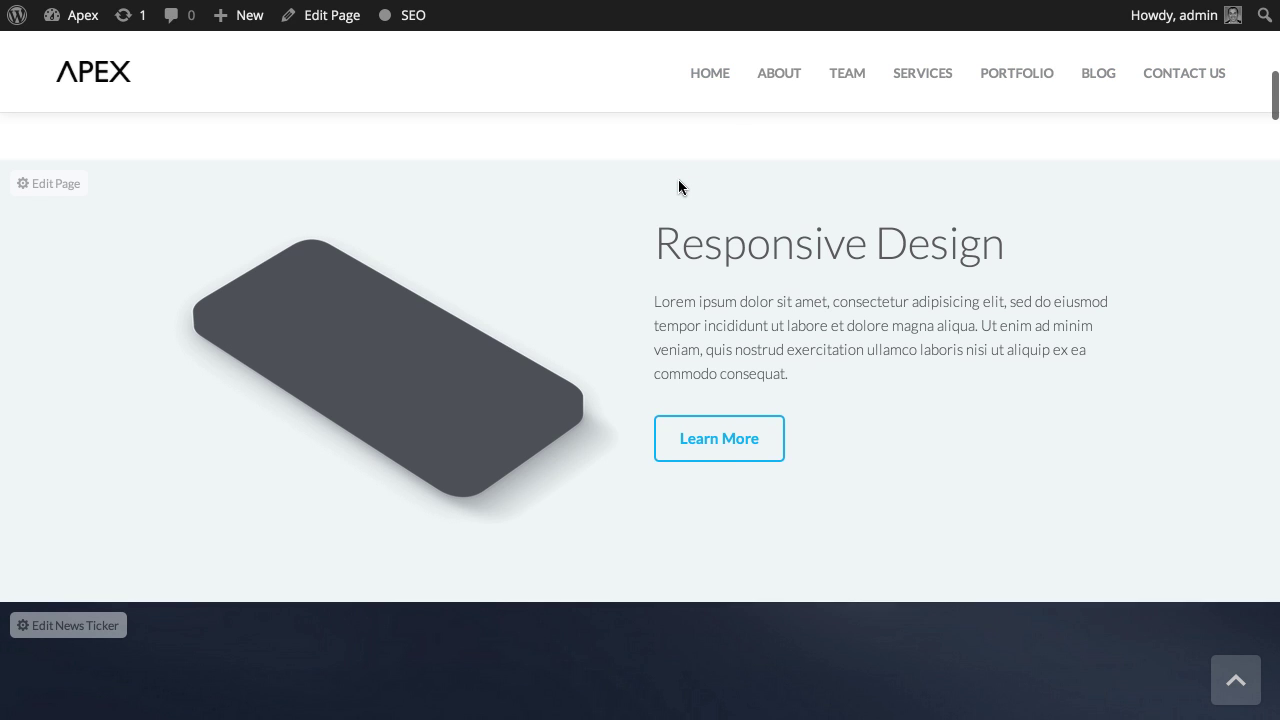
scroll(679, 181, "down", 1)
scroll(679, 181, "down", 10)
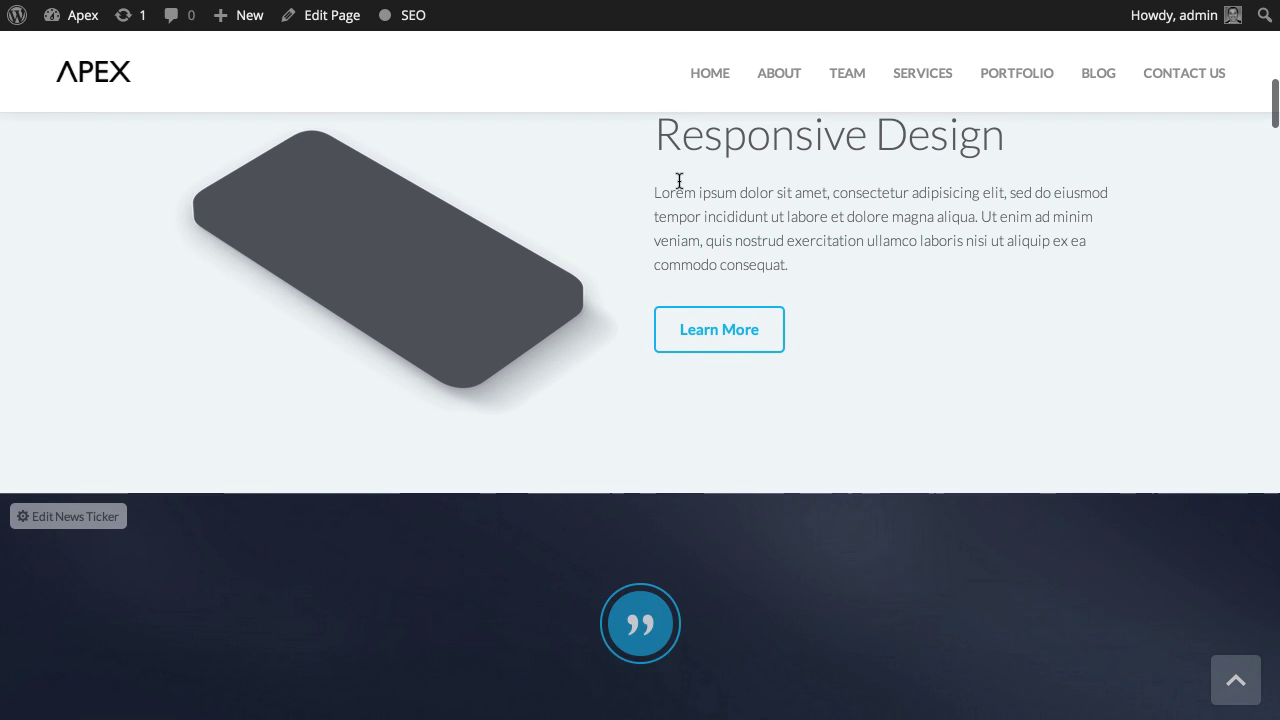
scroll(679, 186, "down", 15)
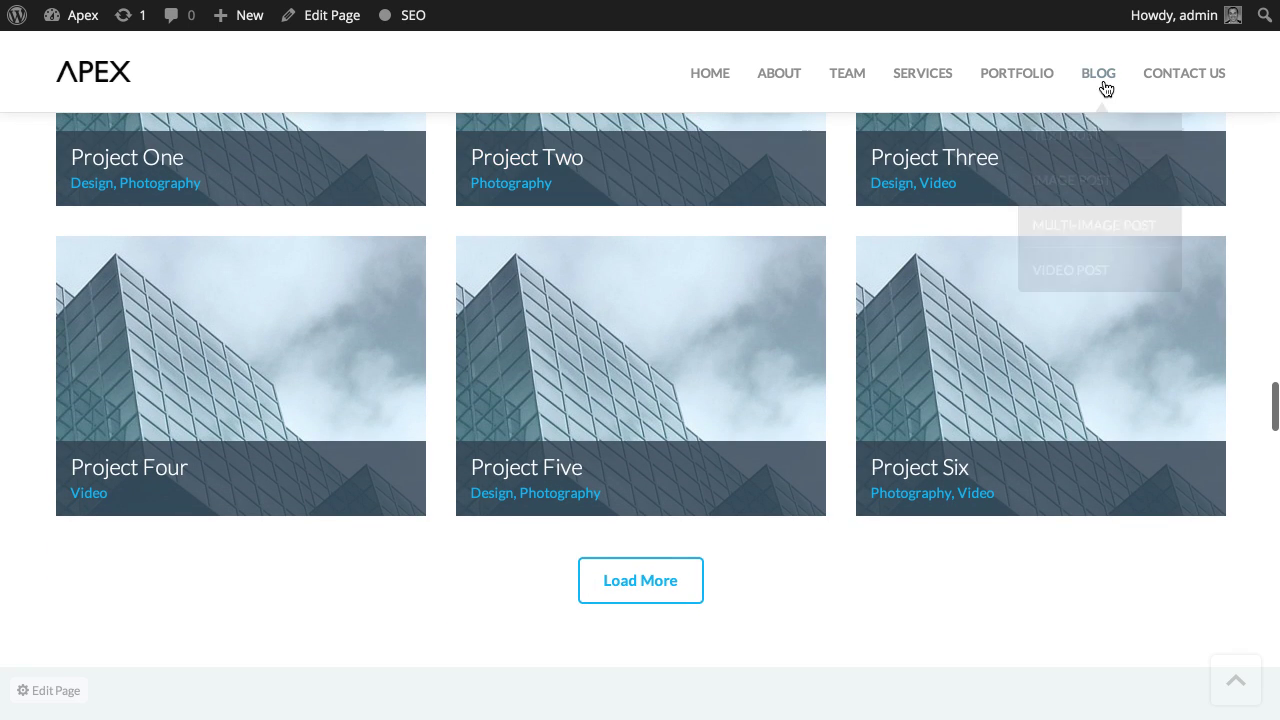
scroll(934, 266, "down", 10)
scroll(934, 266, "down", 15)
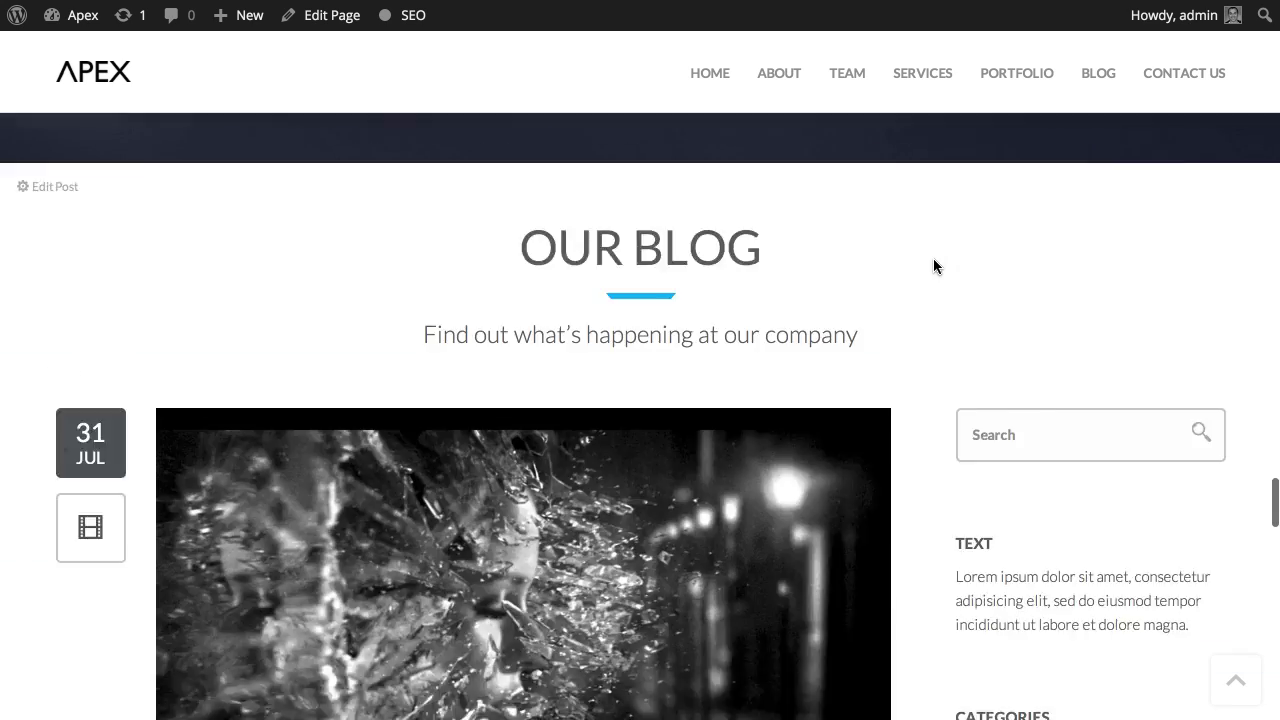
scroll(934, 265, "up", 10)
scroll(934, 266, "up", 4)
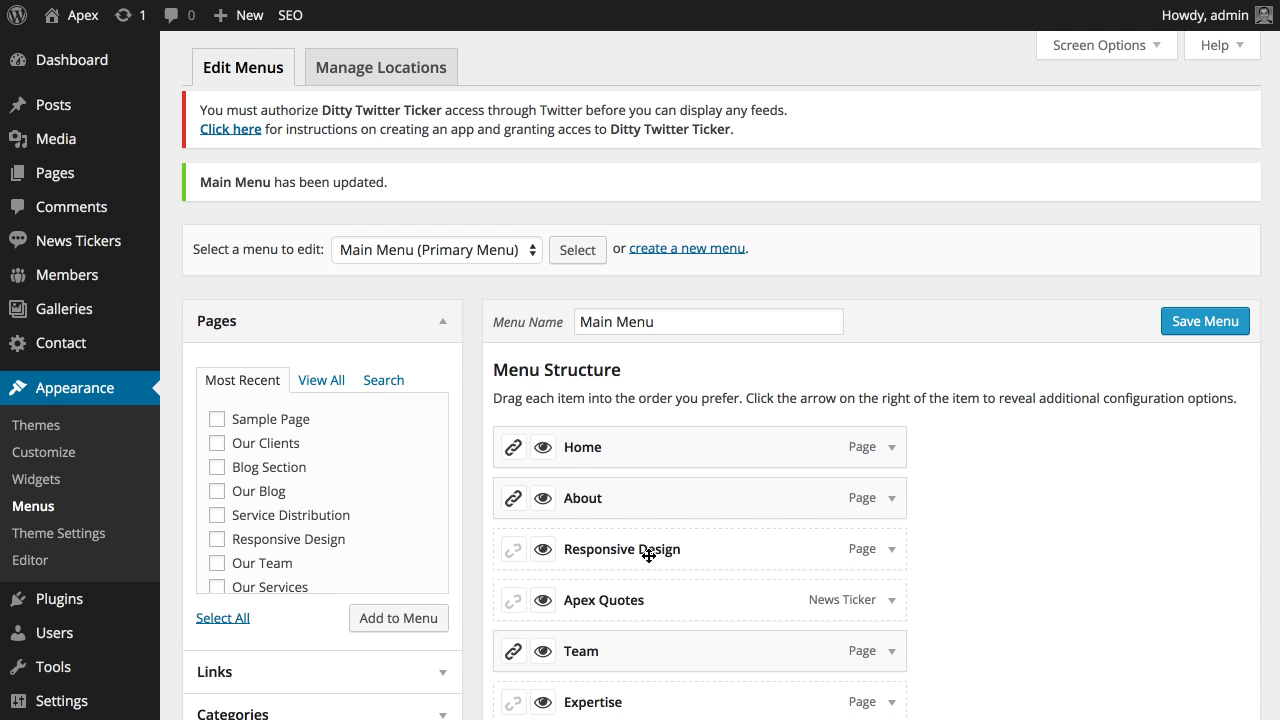
- Turn off section visibility for the Video Post sub item under Blog and save the menu
scroll(667, 581, "down", 8)
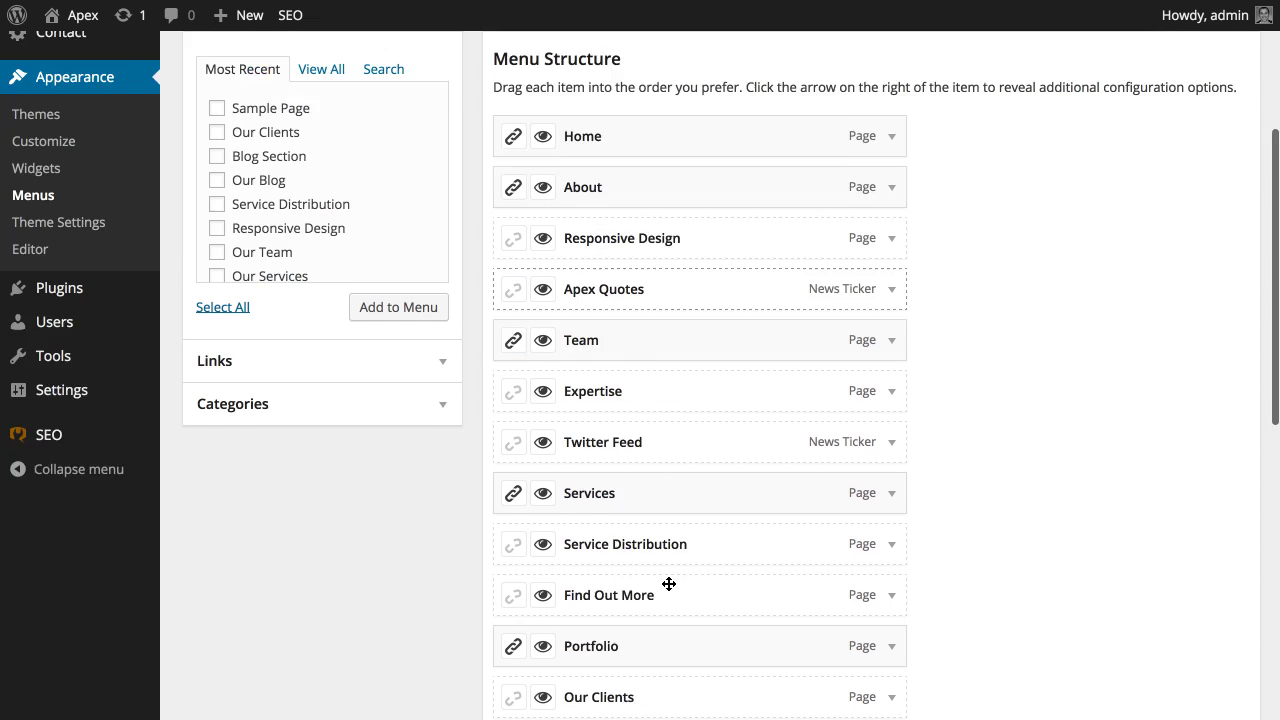
scroll(669, 583, "down", 1)
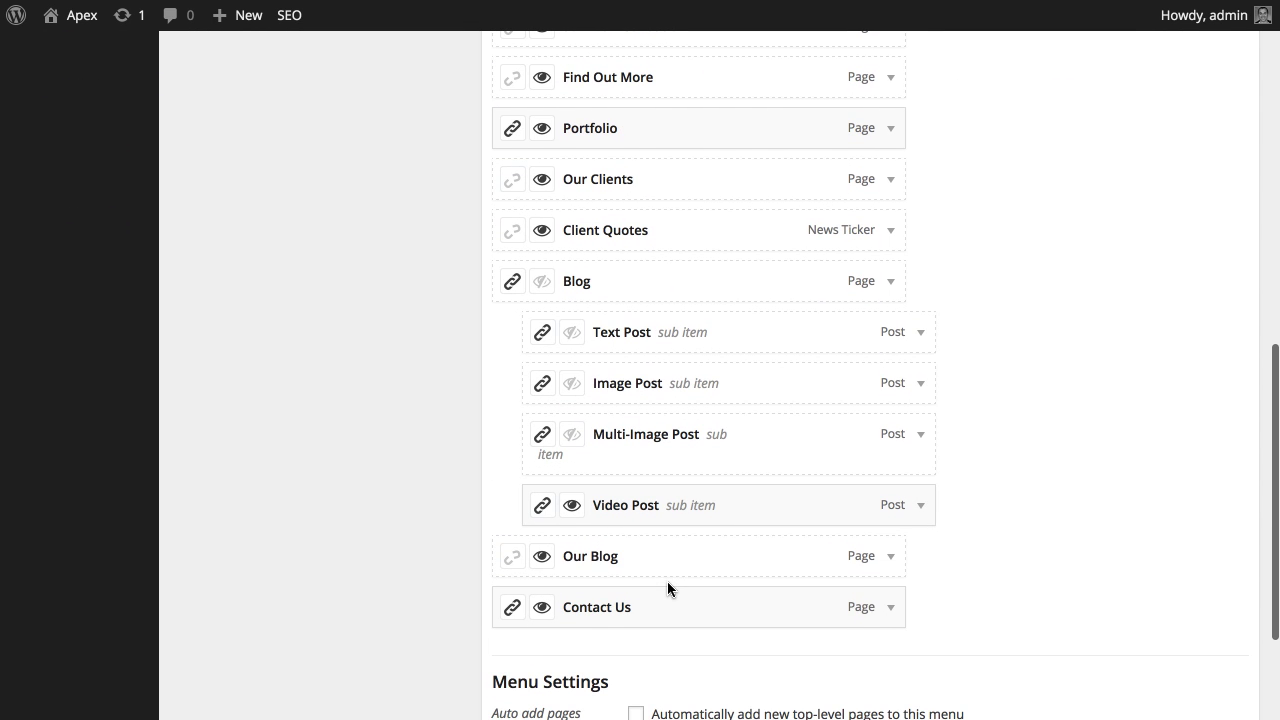
left_click(573, 506)
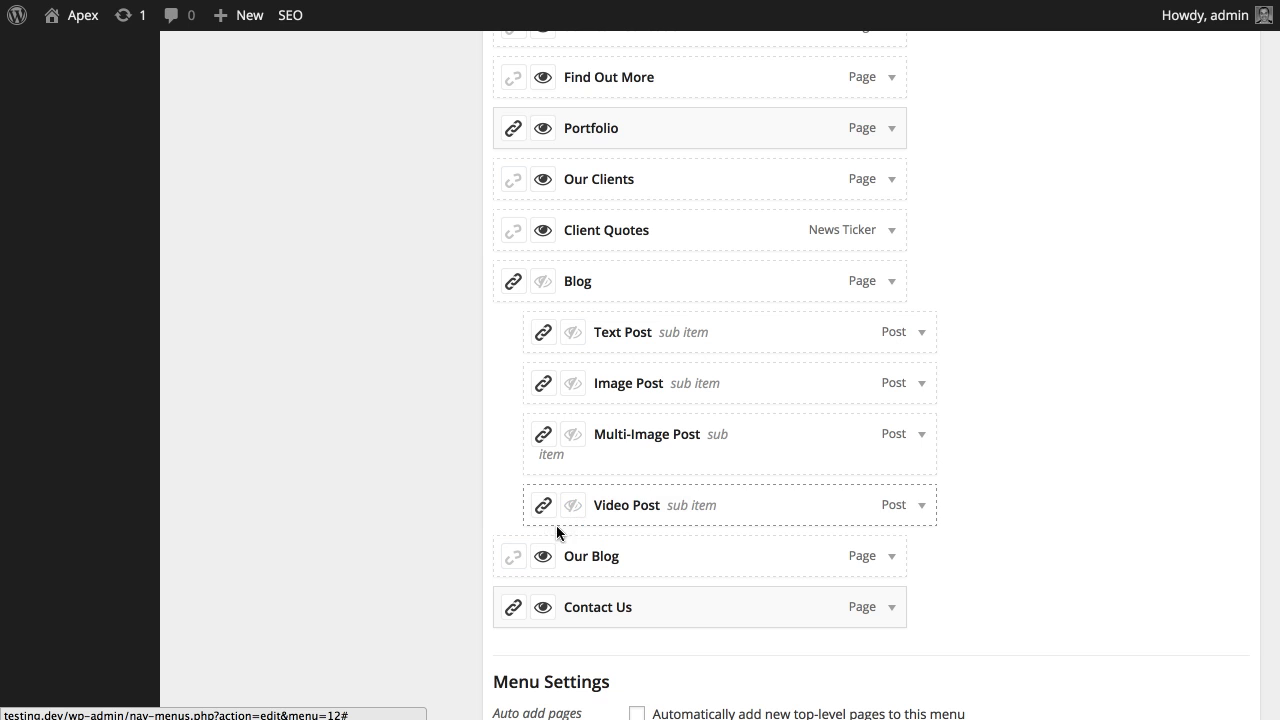
scroll(620, 513, "down", 5)
left_click(1230, 622)
- Expand the settings of the Home item in Main Menu to view its hashtag link option
scroll(540, 371, "down", 3)
scroll(540, 371, "down", 1)
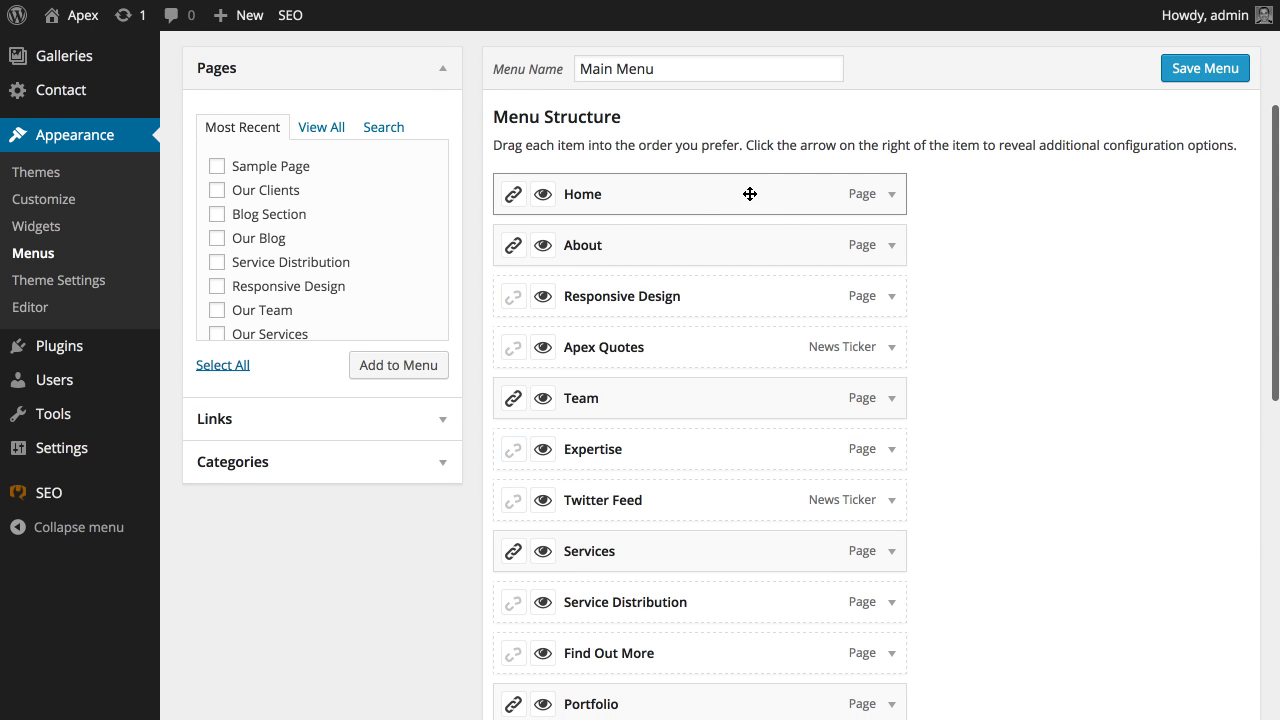
left_click(891, 197)
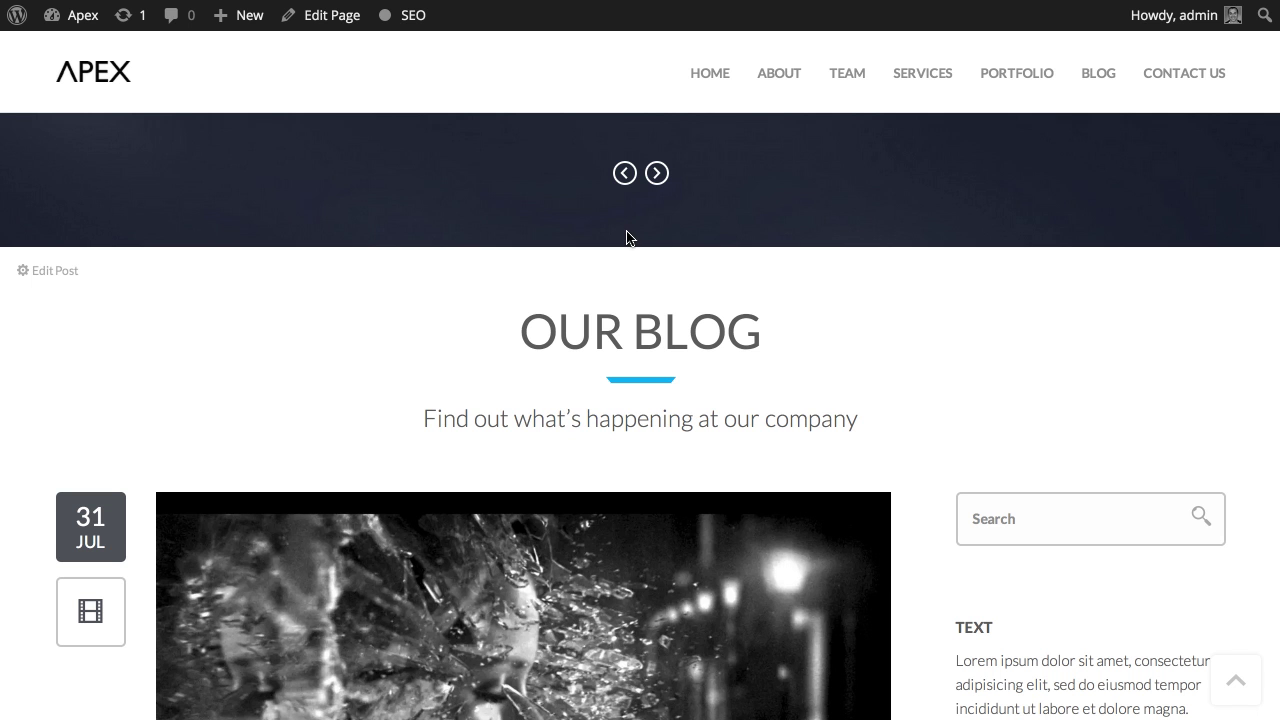
- Open the About page from the live site's navigation, look at it, and return to the front page
scroll(634, 206, "up", 5)
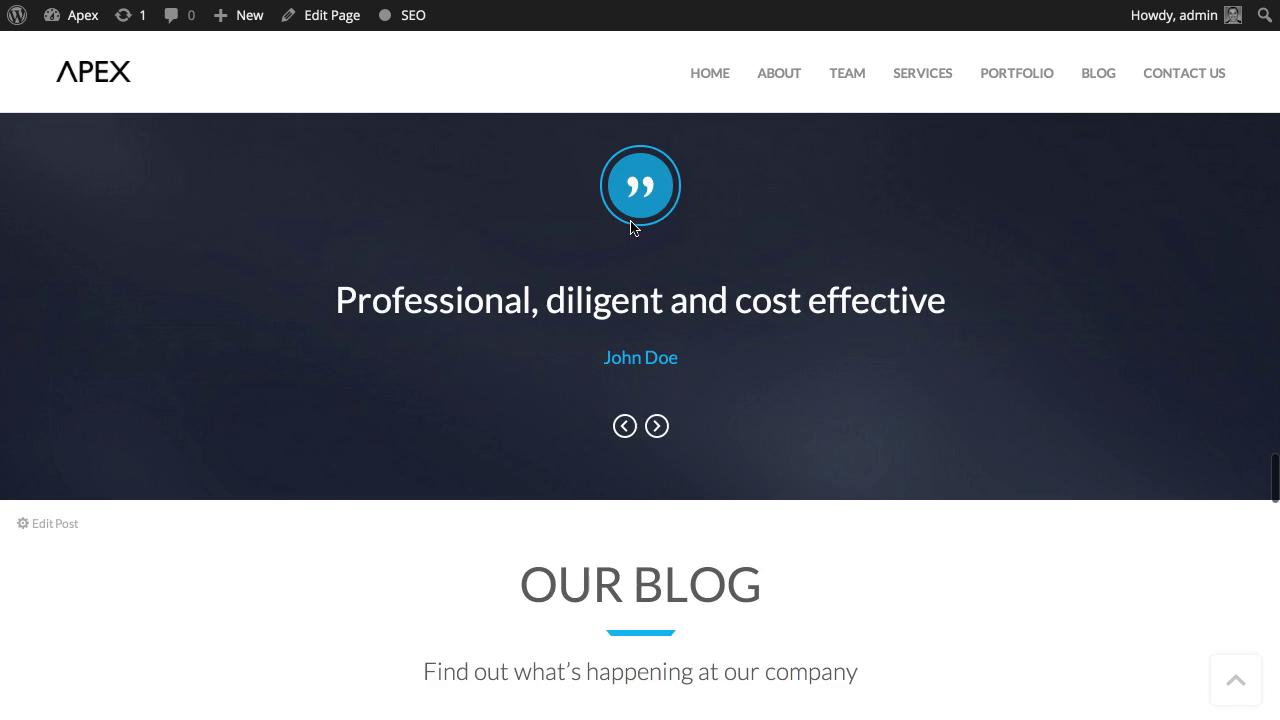
left_click(779, 80)
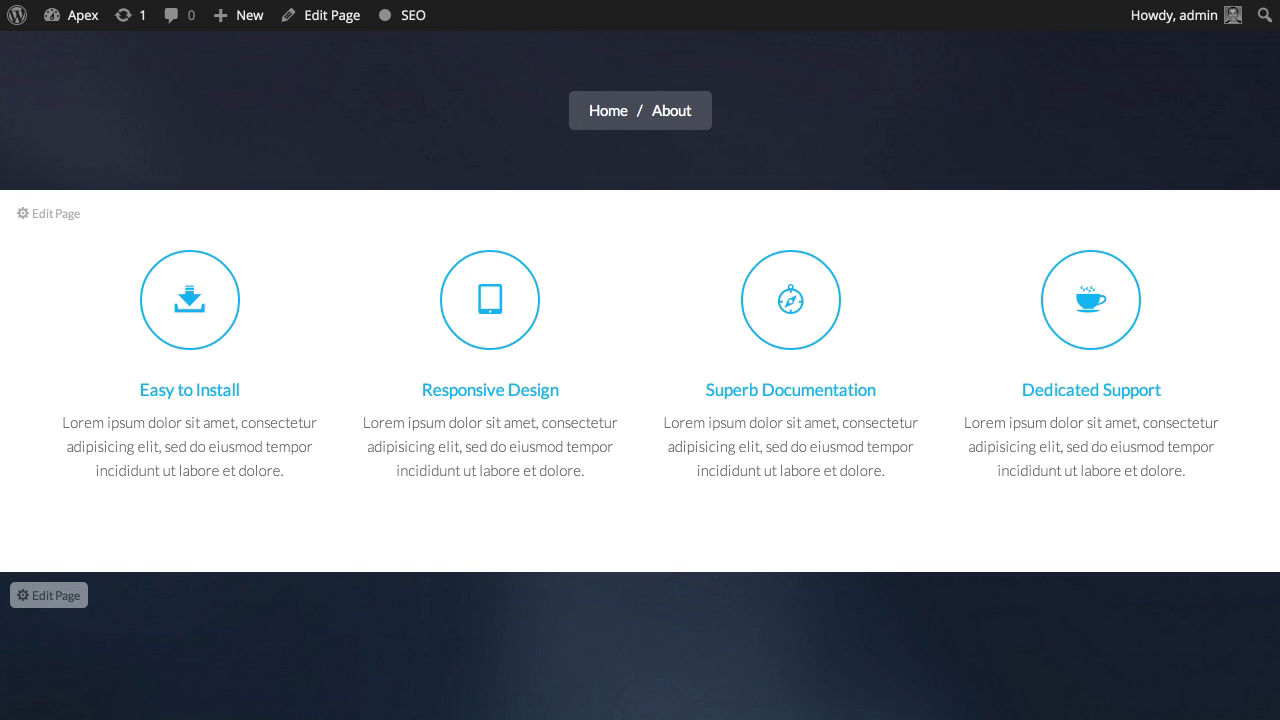
key("alt+Left")
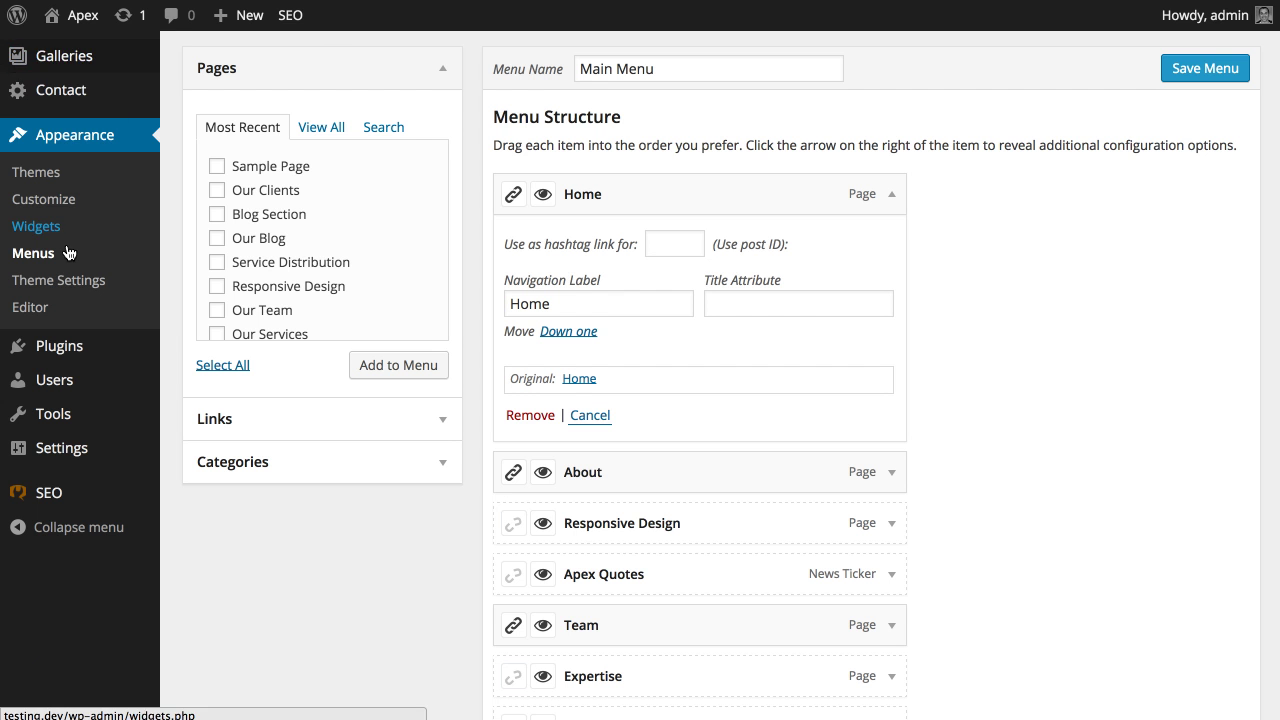
- Open the Home page from the list of pages to look up its post ID, and collapse the Home item in the menu editor
scroll(68, 252, "up", 5)
mouse_move(45, 172)
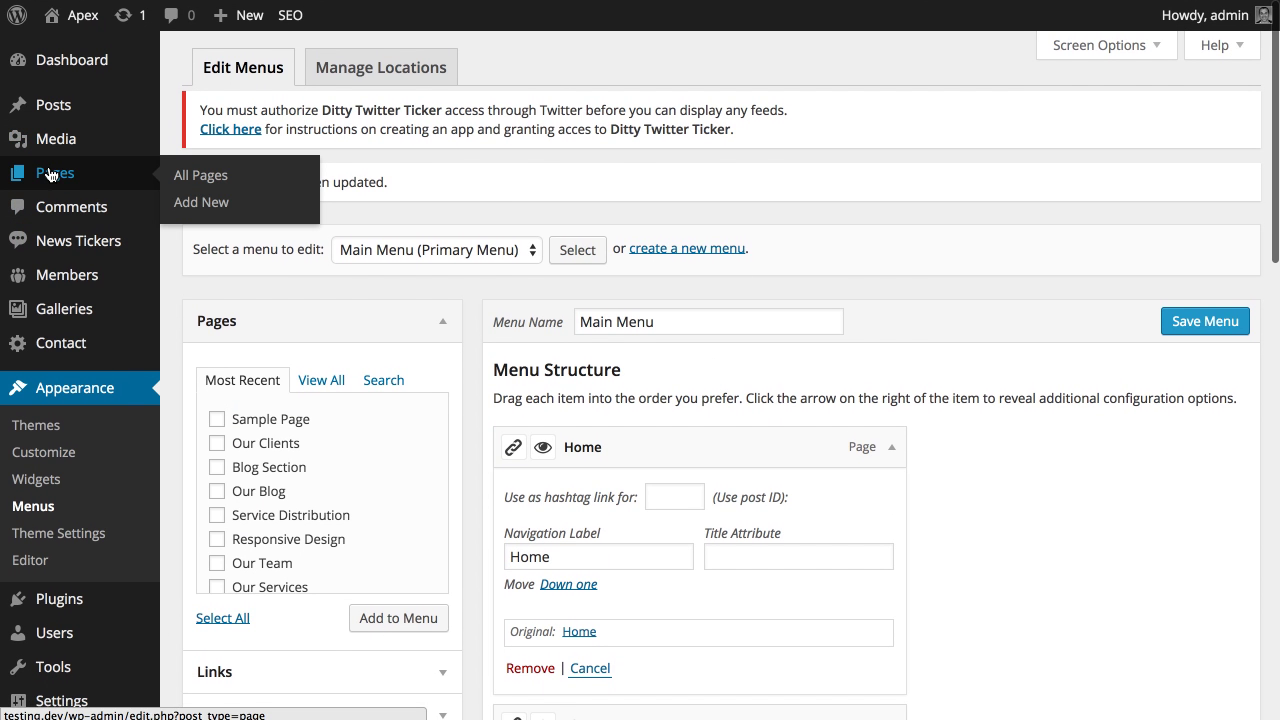
left_click(55, 172)
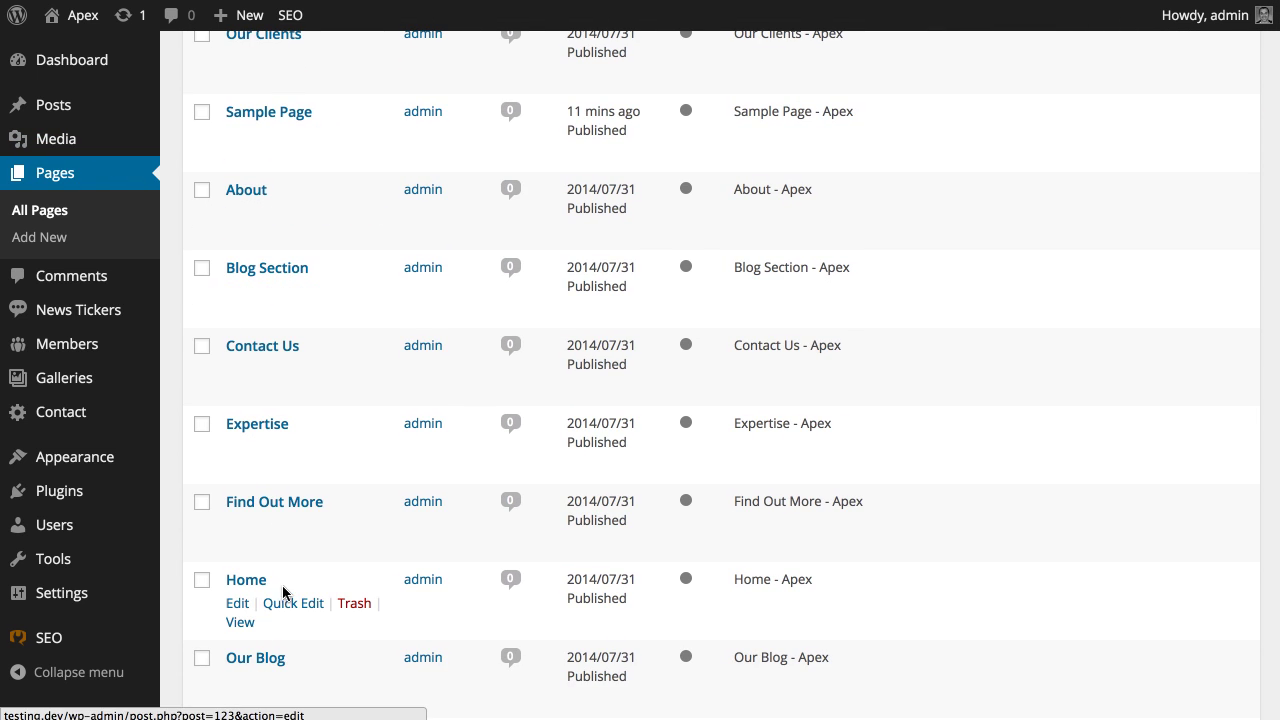
left_click(257, 586)
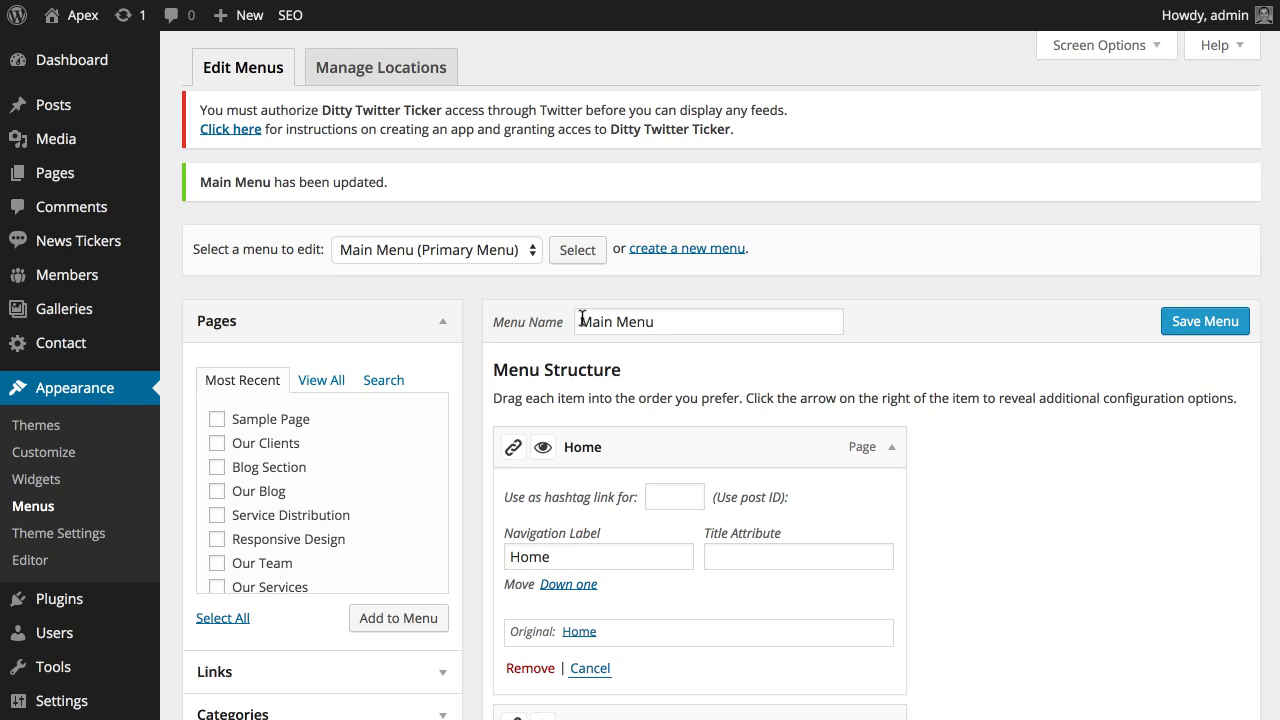
scroll(585, 305, "down", 4)
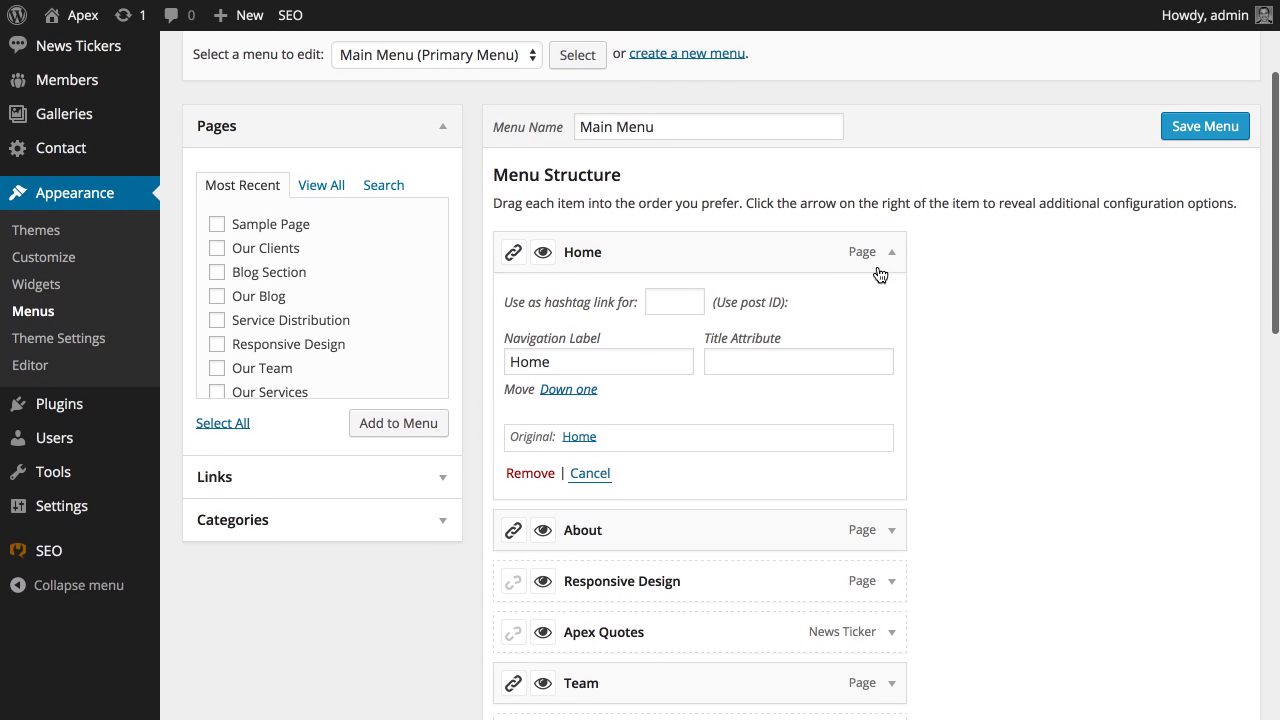
left_click(891, 251)
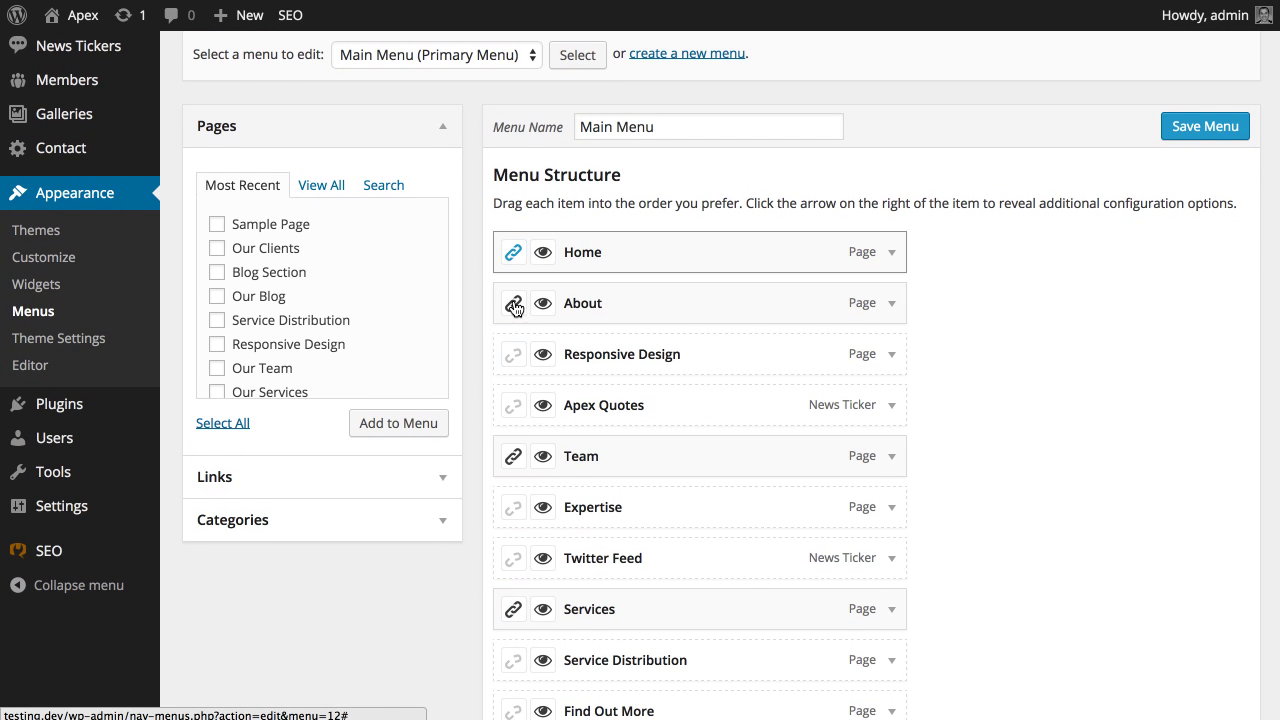
- Set the hashtag link post ID to 125 for the Home and About items of Main Menu
left_click(889, 253)
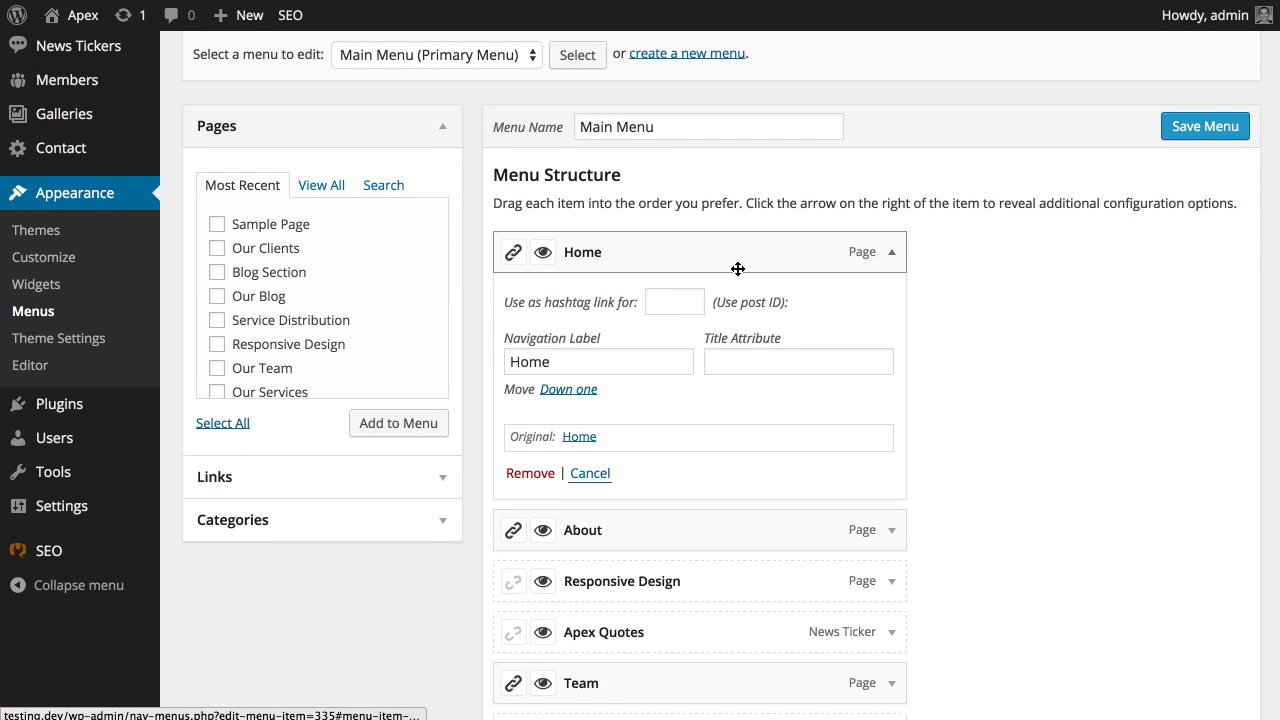
left_click(665, 301)
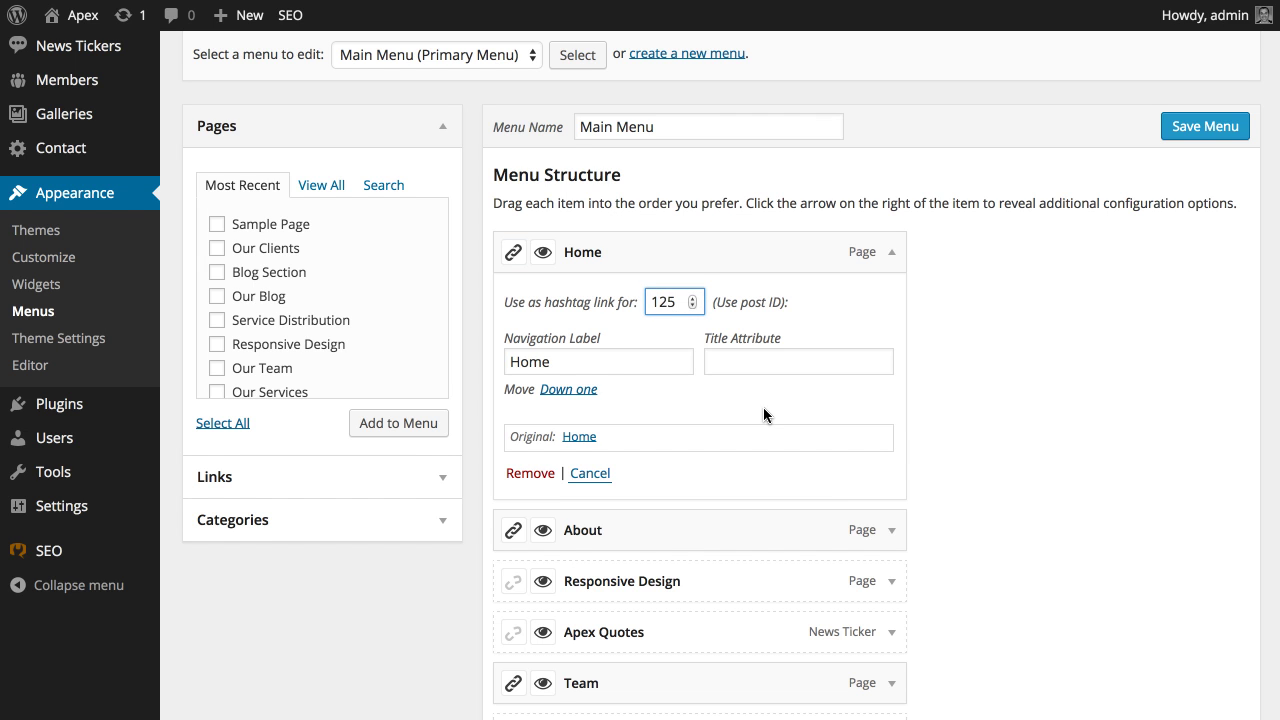
scroll(763, 415, "down", 3)
left_click(889, 397)
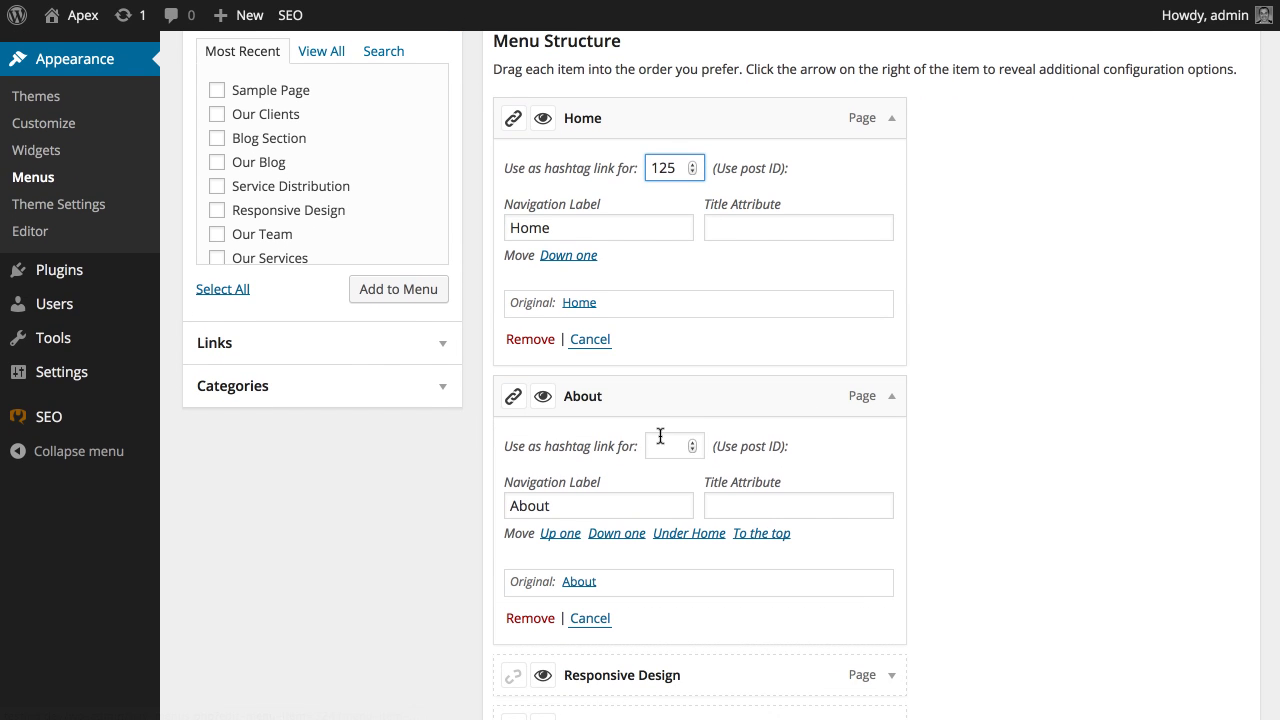
scroll(796, 487, "down", 5)
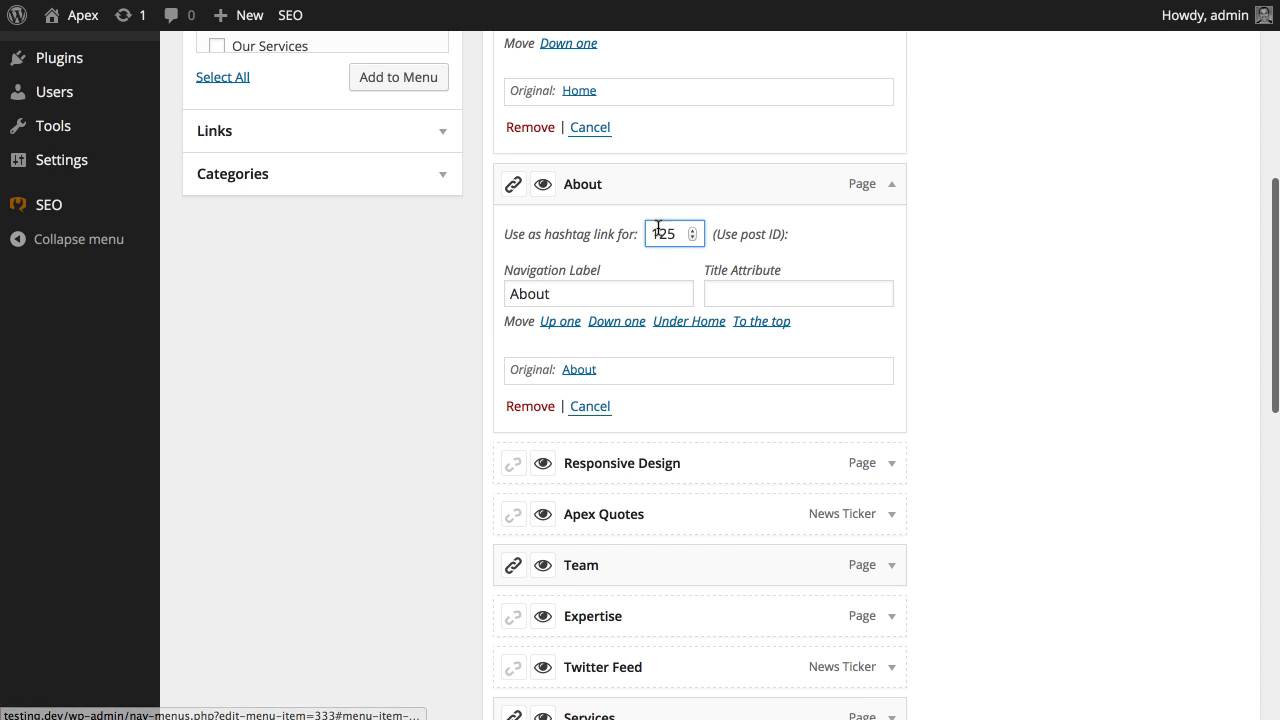
- Set the hashtag link post ID to 125 for the Team and Services items of Main Menu
scroll(760, 360, "down", 2)
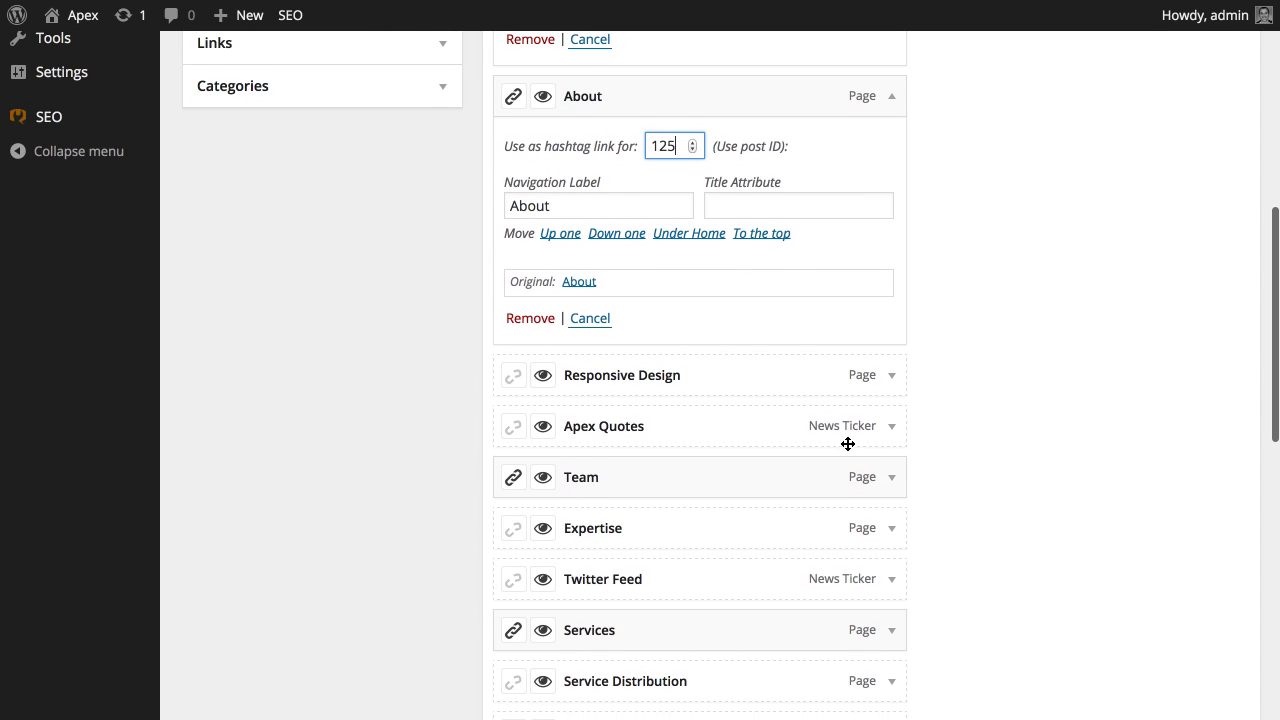
left_click(889, 477)
left_click(659, 526)
scroll(842, 554, "down", 5)
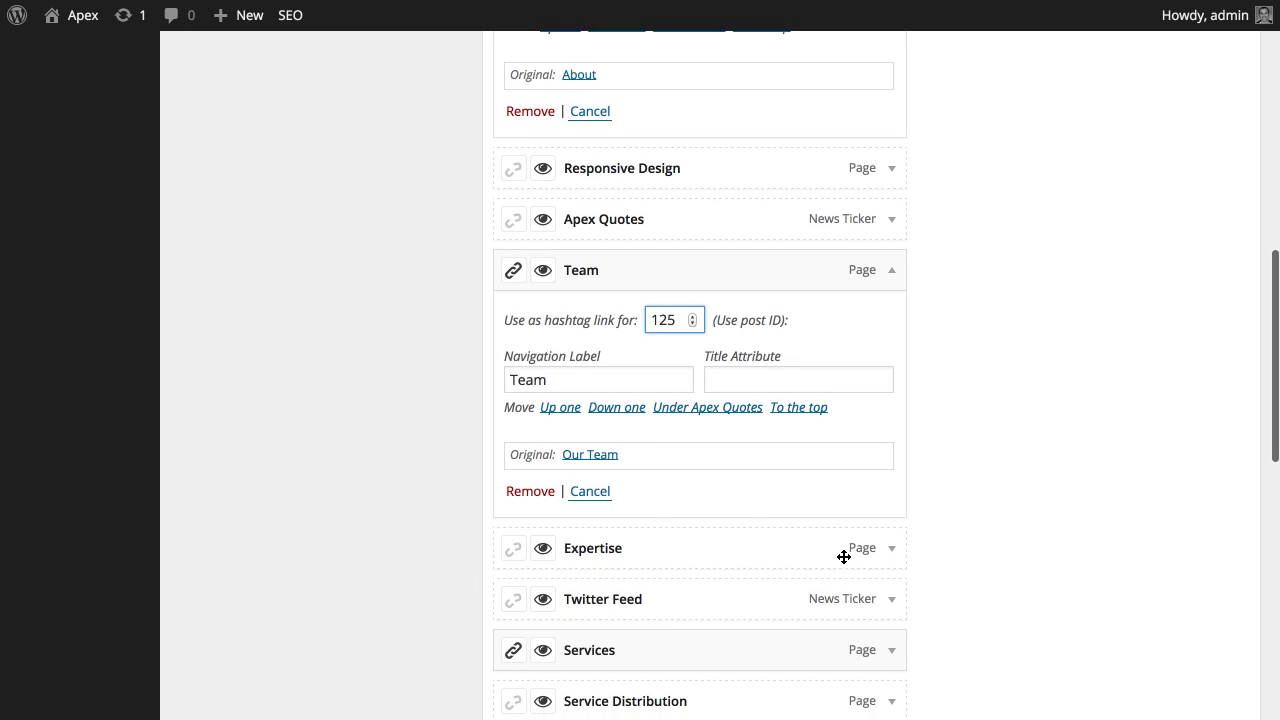
scroll(886, 620, "down", 4)
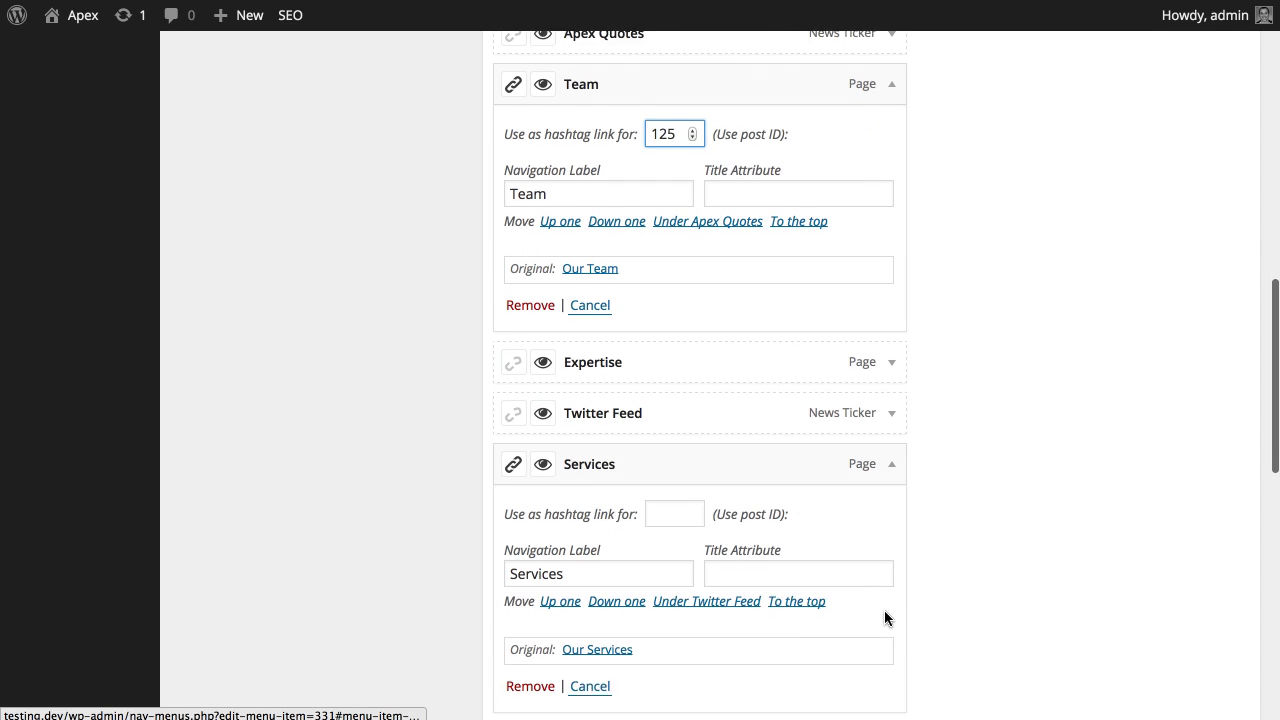
left_click(662, 496)
scroll(728, 514, "down", 6)
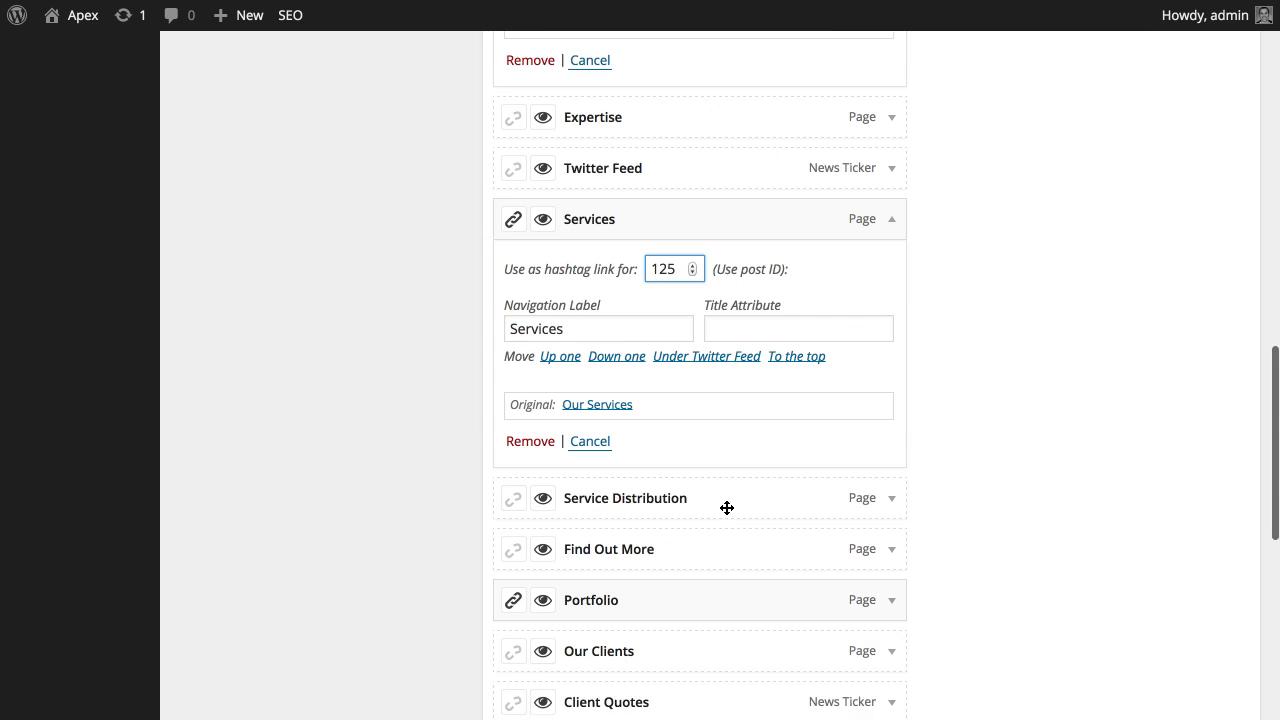
- Set the hashtag link post ID of the Portfolio item in Main Menu to 125
left_click(890, 522)
left_click(656, 572)
type("125")
scroll(963, 656, "down", 6)
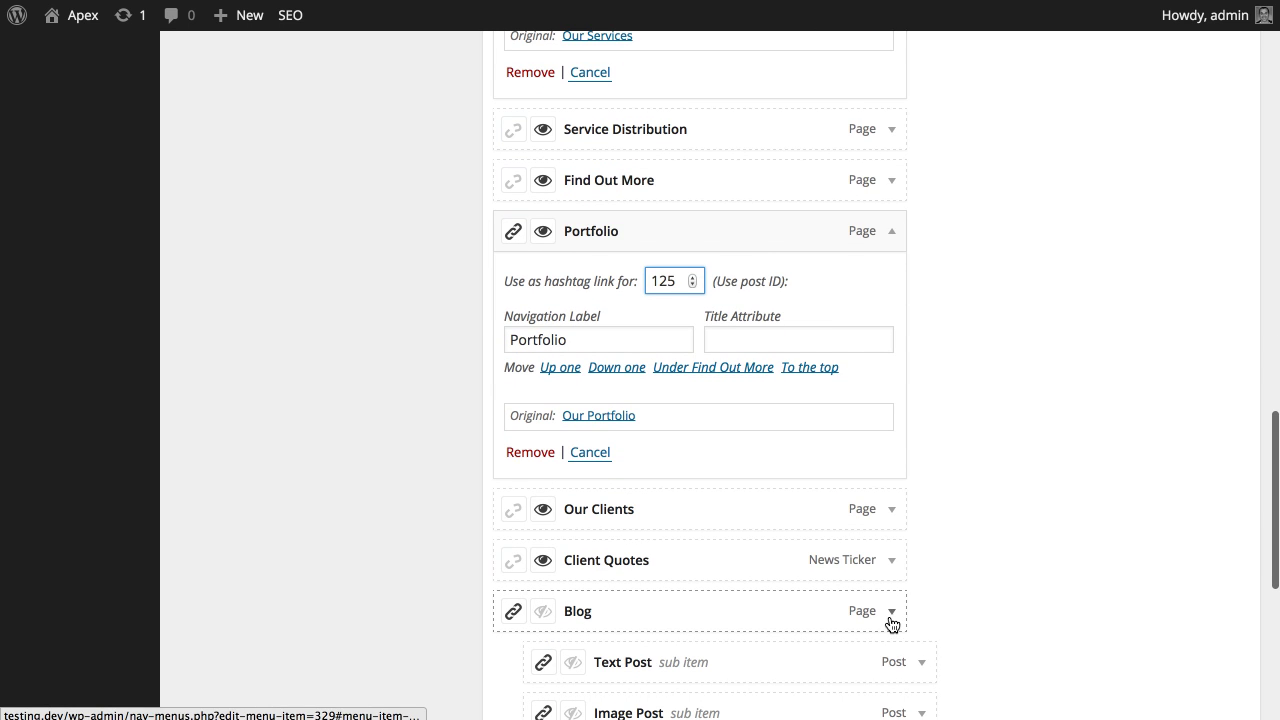
- Set the hashtag link post ID of the Contact Us item to 125 and save Main Menu
scroll(891, 617, "down", 7)
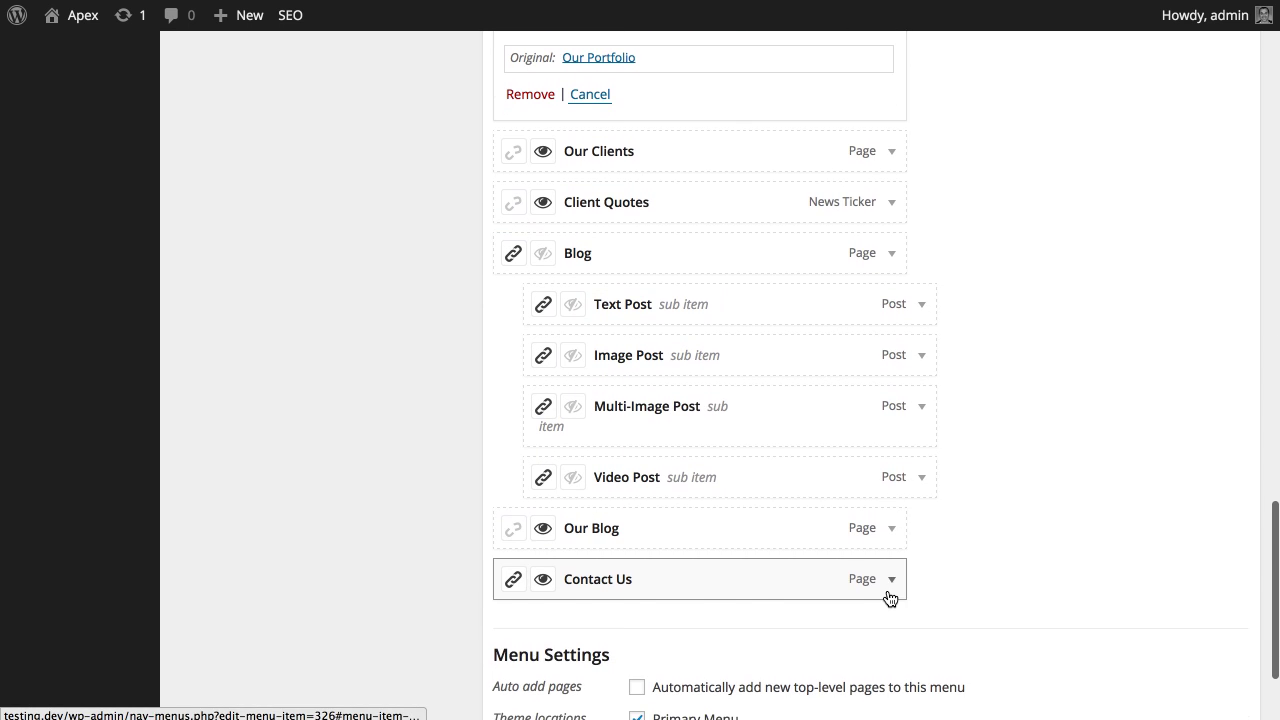
left_click(888, 583)
left_click(665, 627)
scroll(981, 628, "up", 18)
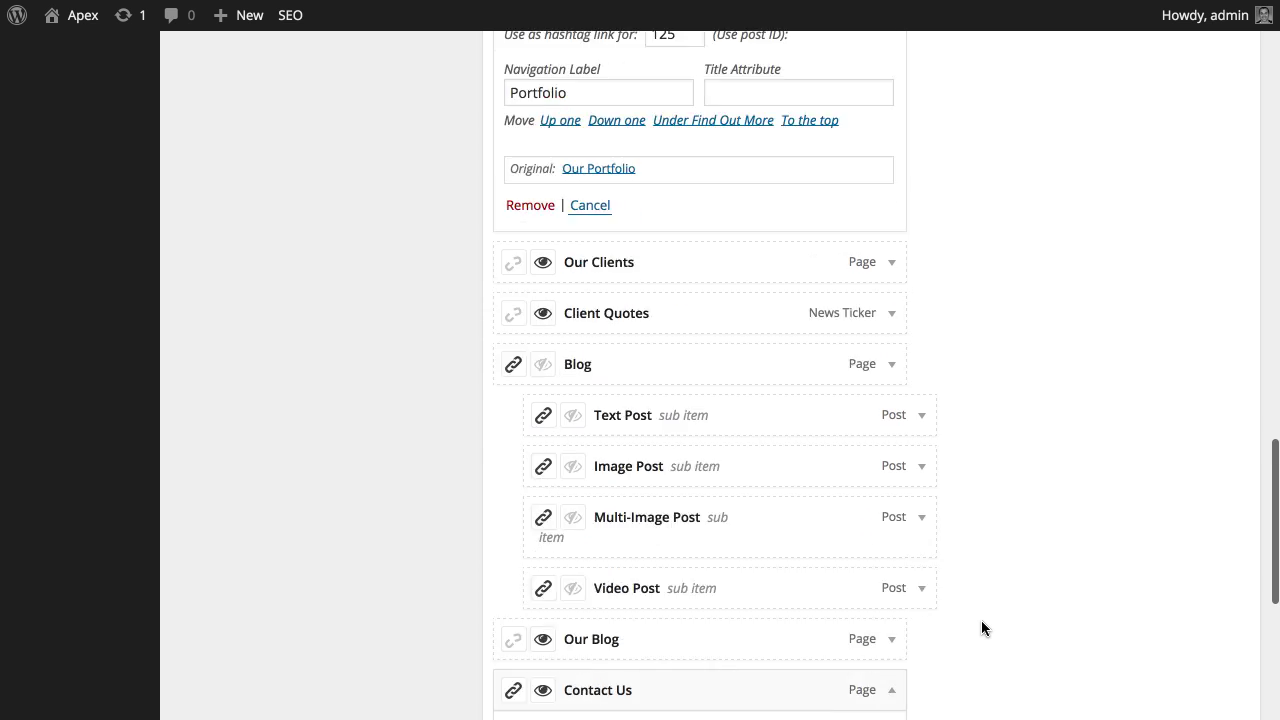
scroll(981, 628, "down", 20)
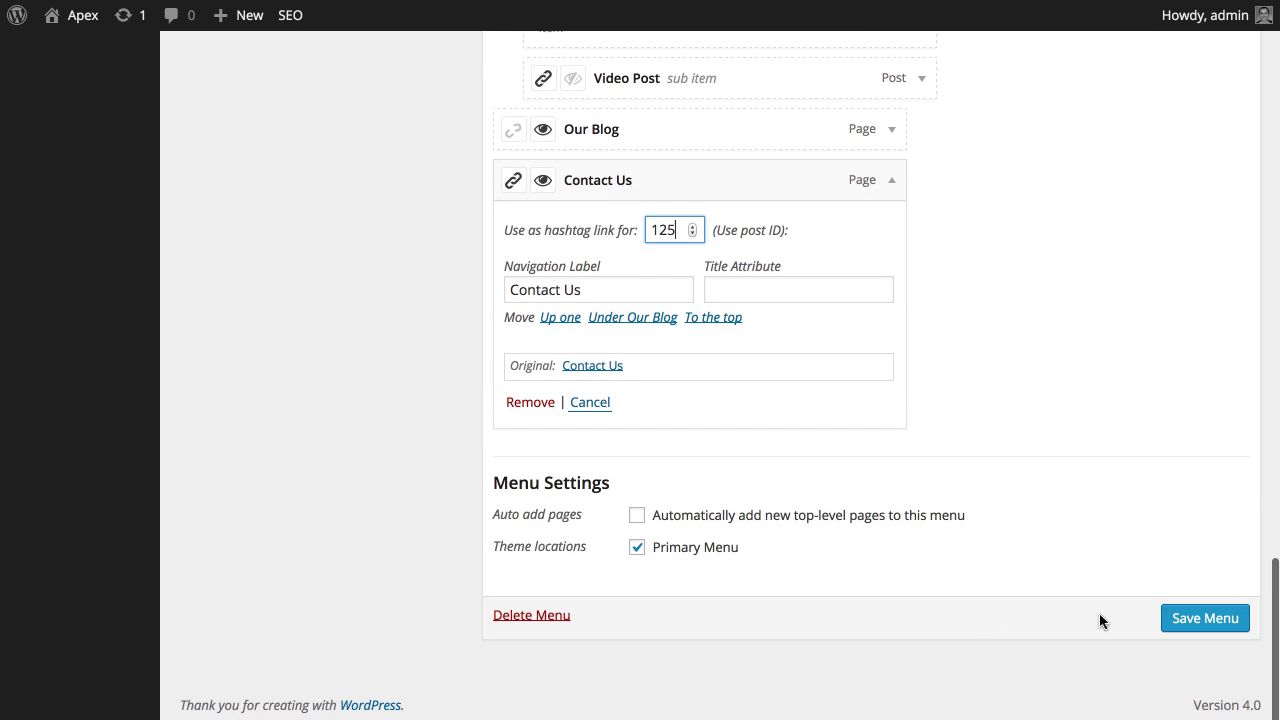
left_click(1196, 620)
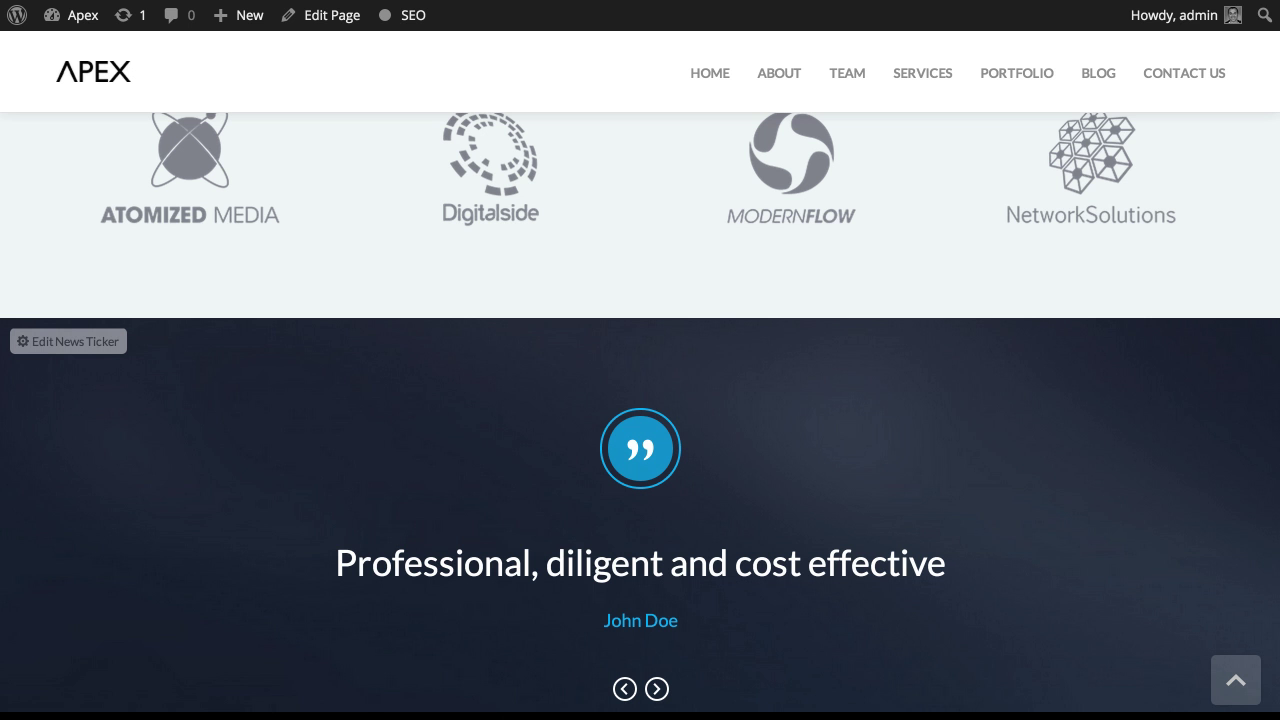
- Reload the live front page and test the Team, About, Services, Portfolio and Contact Us links in its navigation
key("super+r")
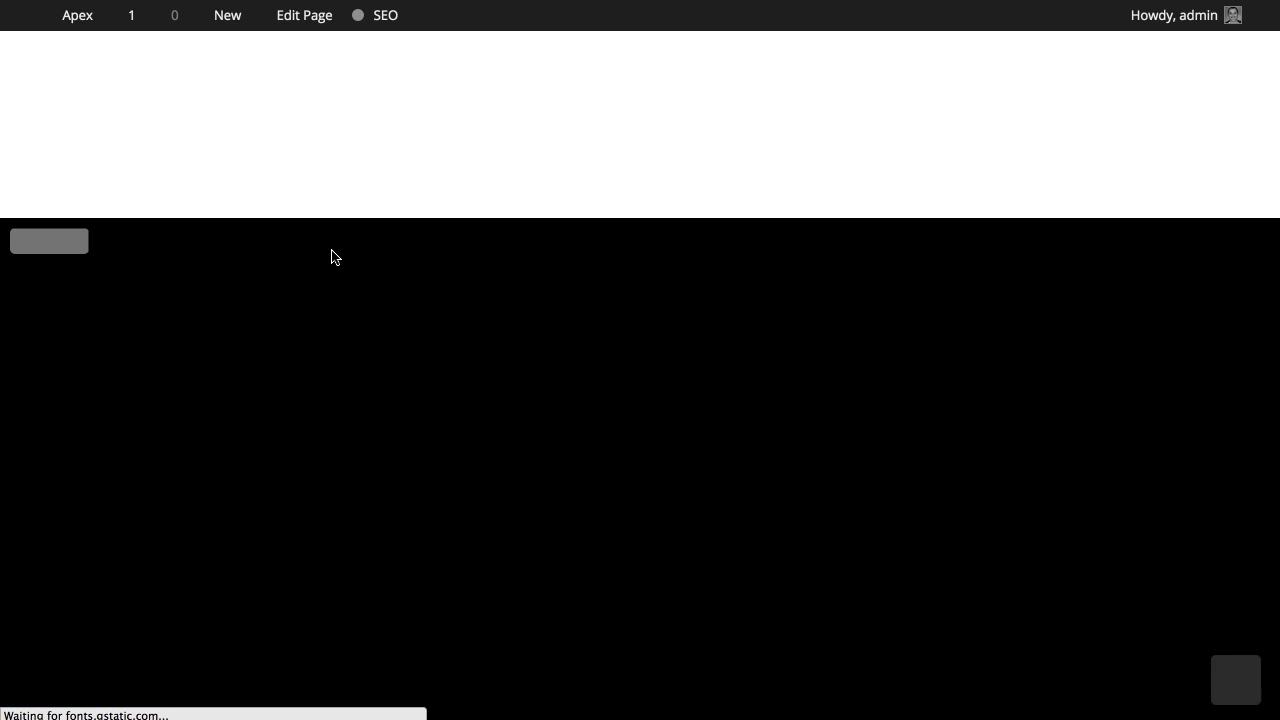
scroll(332, 257, "up", 15)
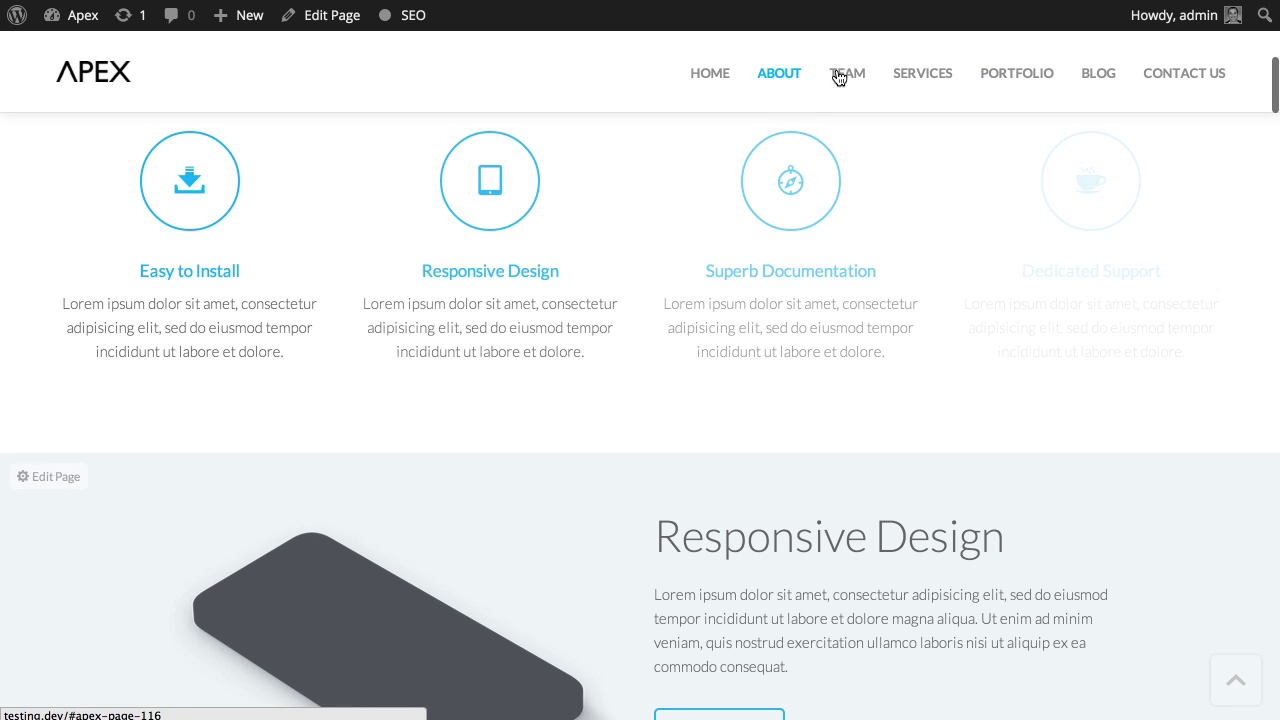
left_click(847, 75)
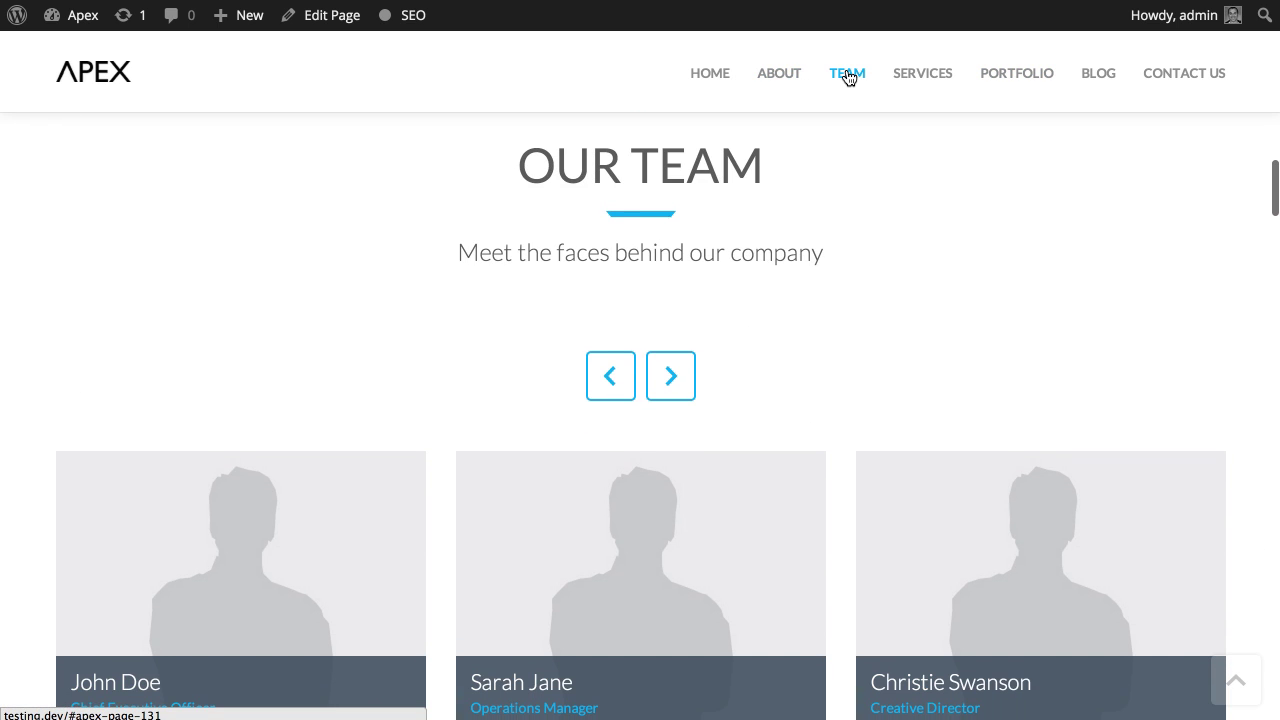
left_click(778, 72)
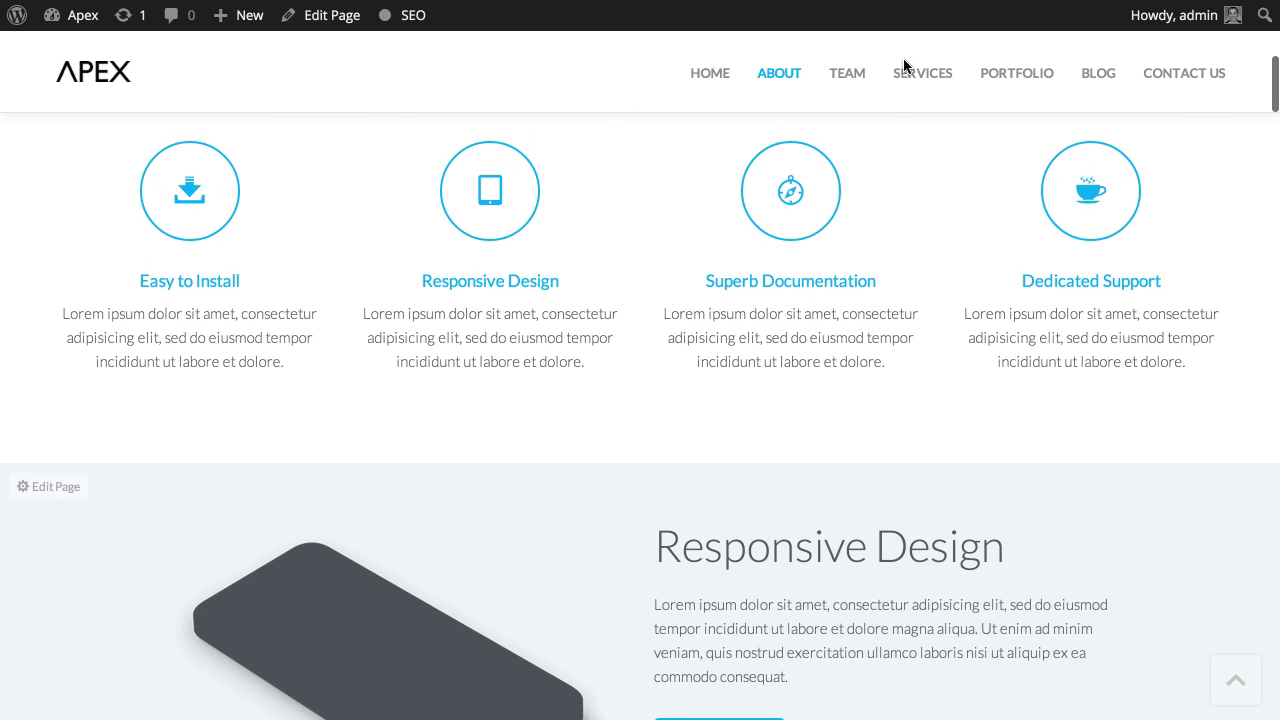
left_click(912, 78)
left_click(1010, 73)
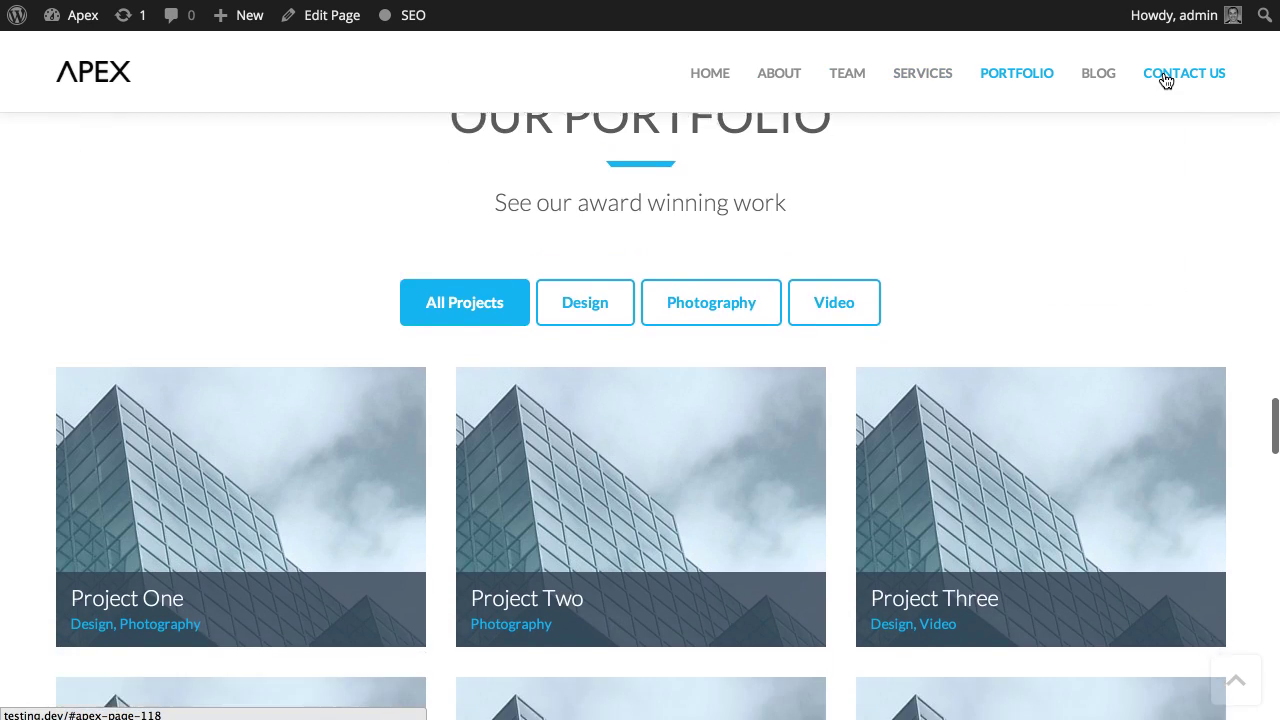
left_click(1163, 78)
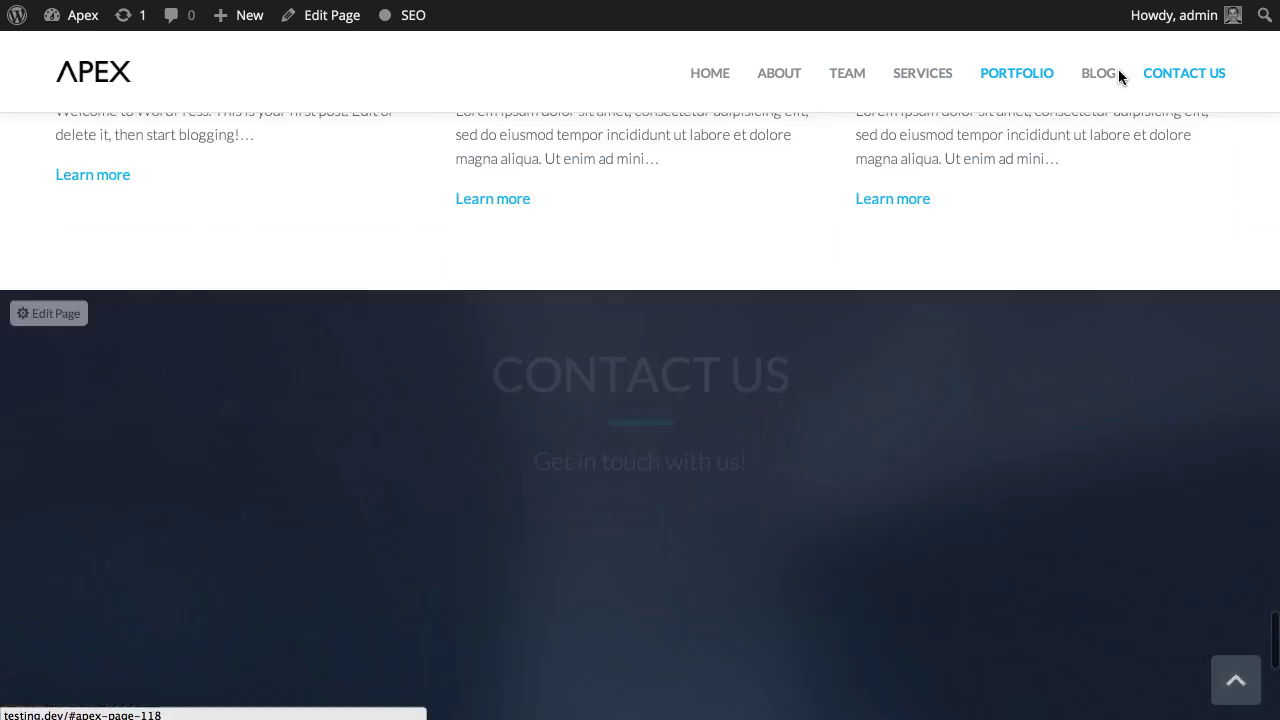
- Open the Blog page from the live site's navigation and look through its posts
left_click(1097, 75)
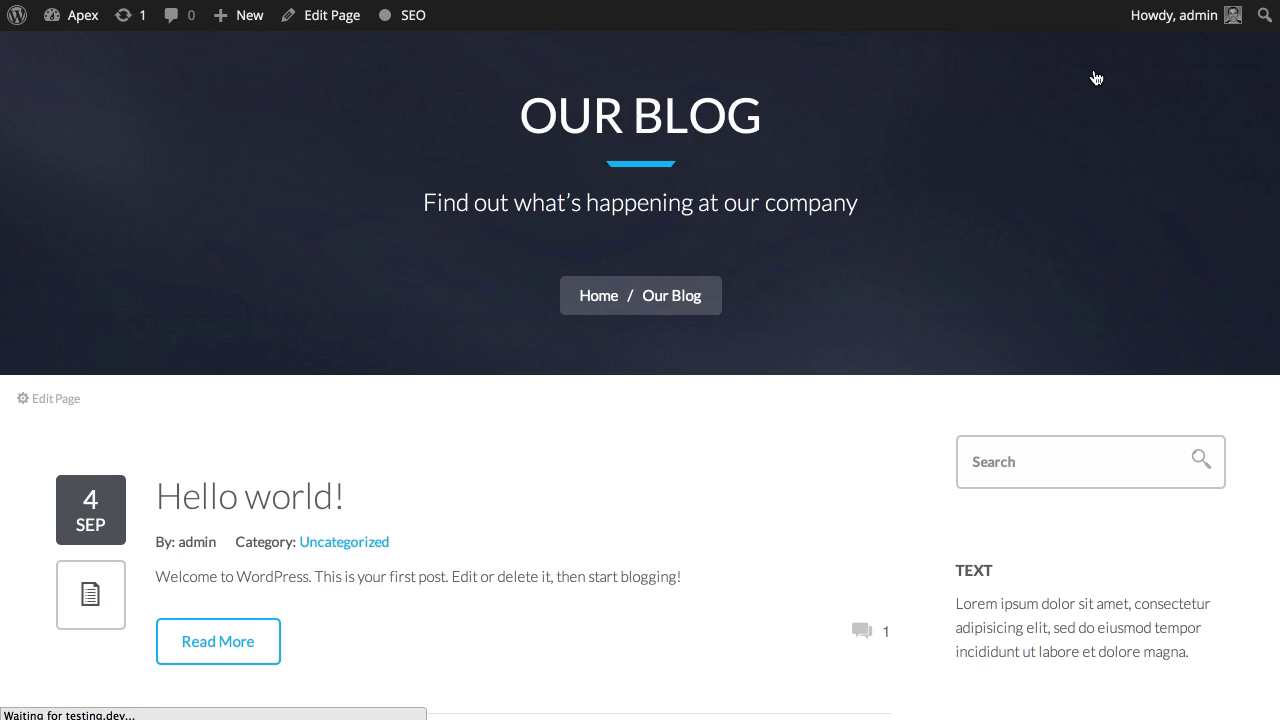
scroll(1096, 78, "down", 6)
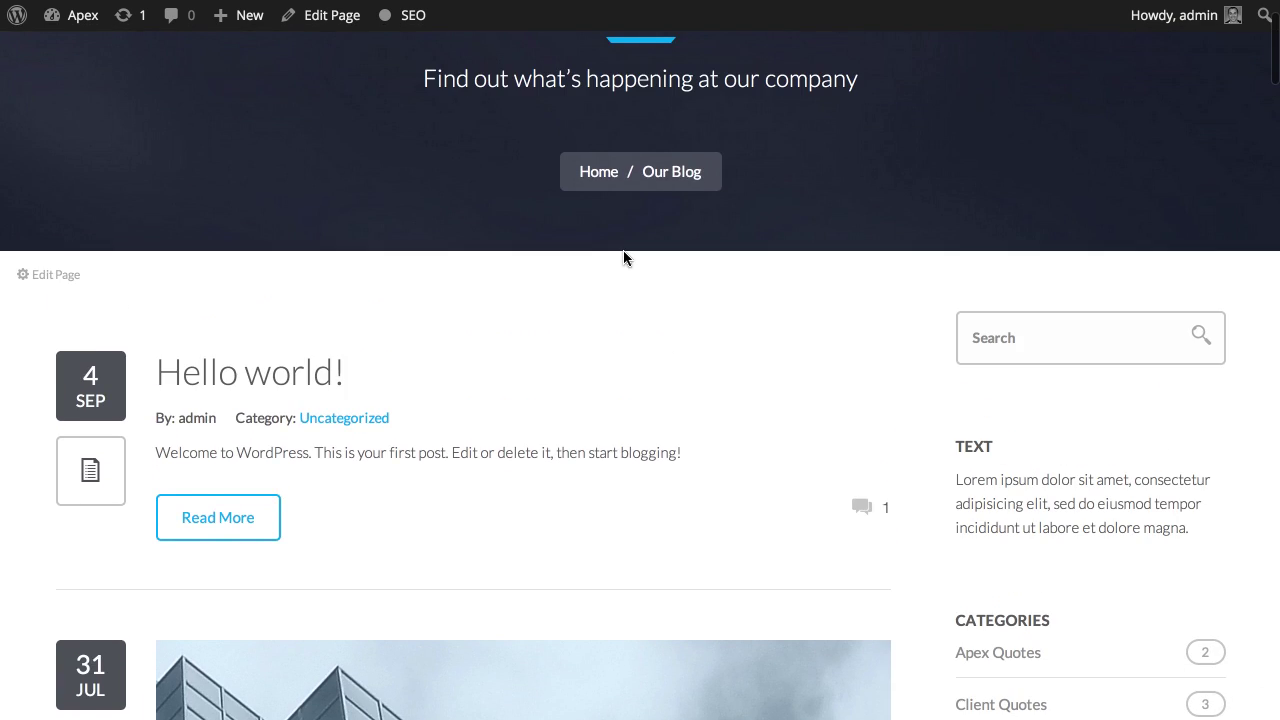
scroll(623, 258, "down", 3)
scroll(623, 258, "down", 3)
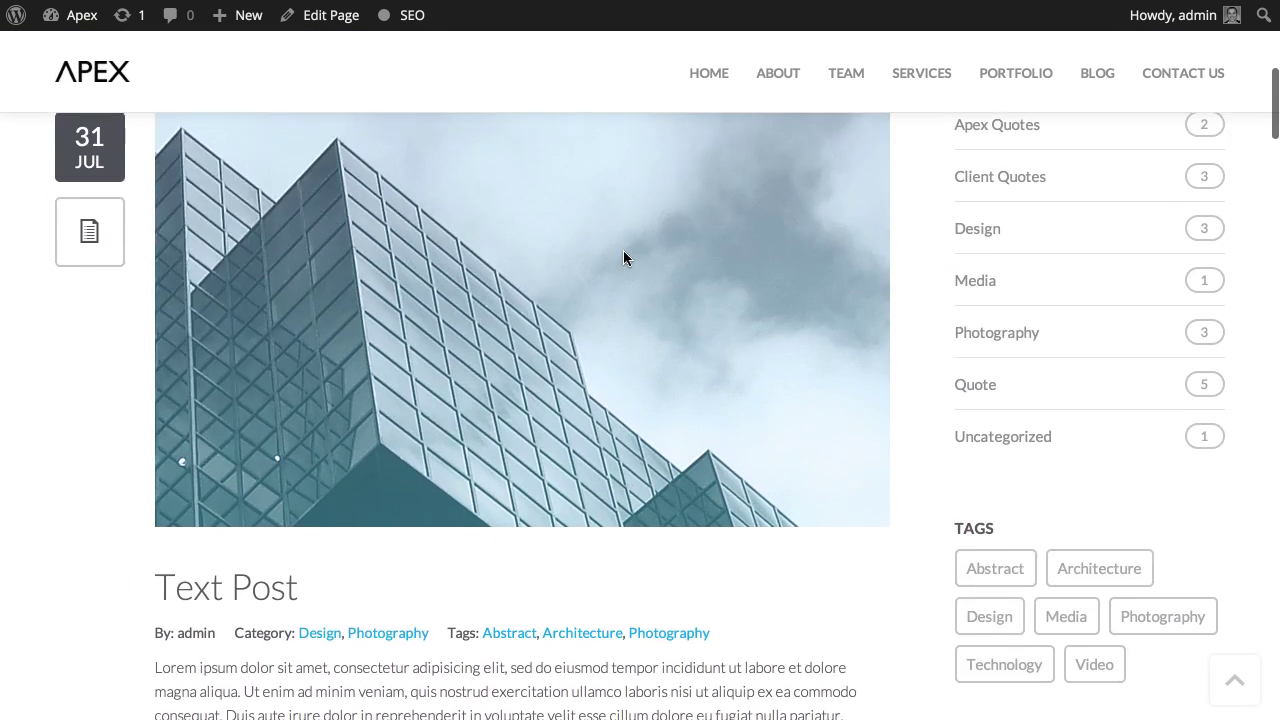
scroll(618, 250, "down", 5)
scroll(613, 246, "down", 5)
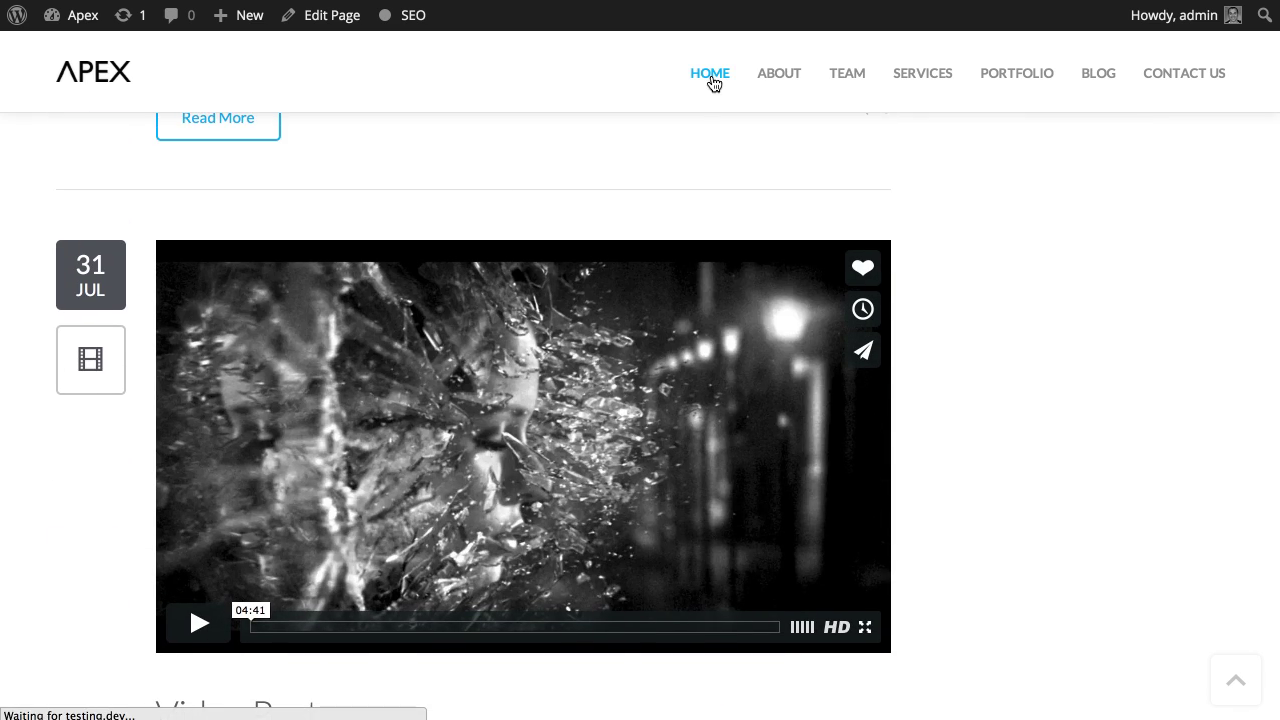
- Return to the front page through the Home link and look over its hero icons and sections
scroll(834, 89, "down", 4)
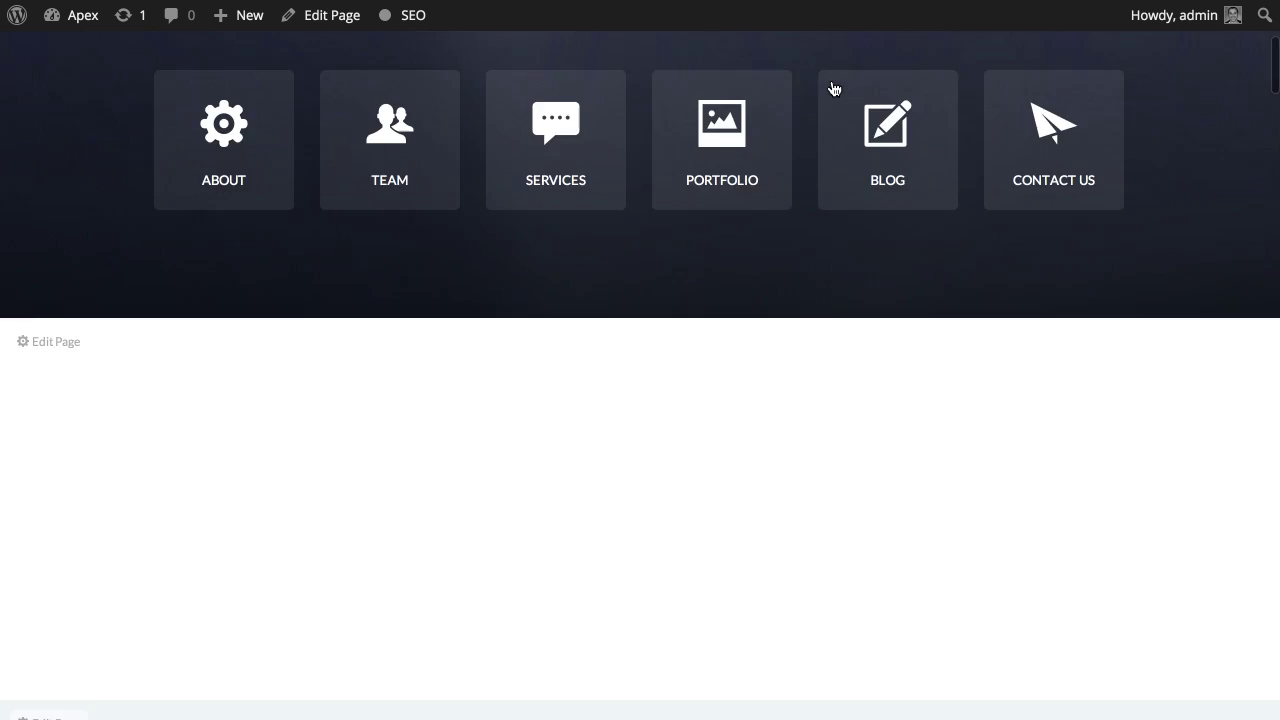
scroll(834, 89, "down", 6)
scroll(831, 86, "up", 15)
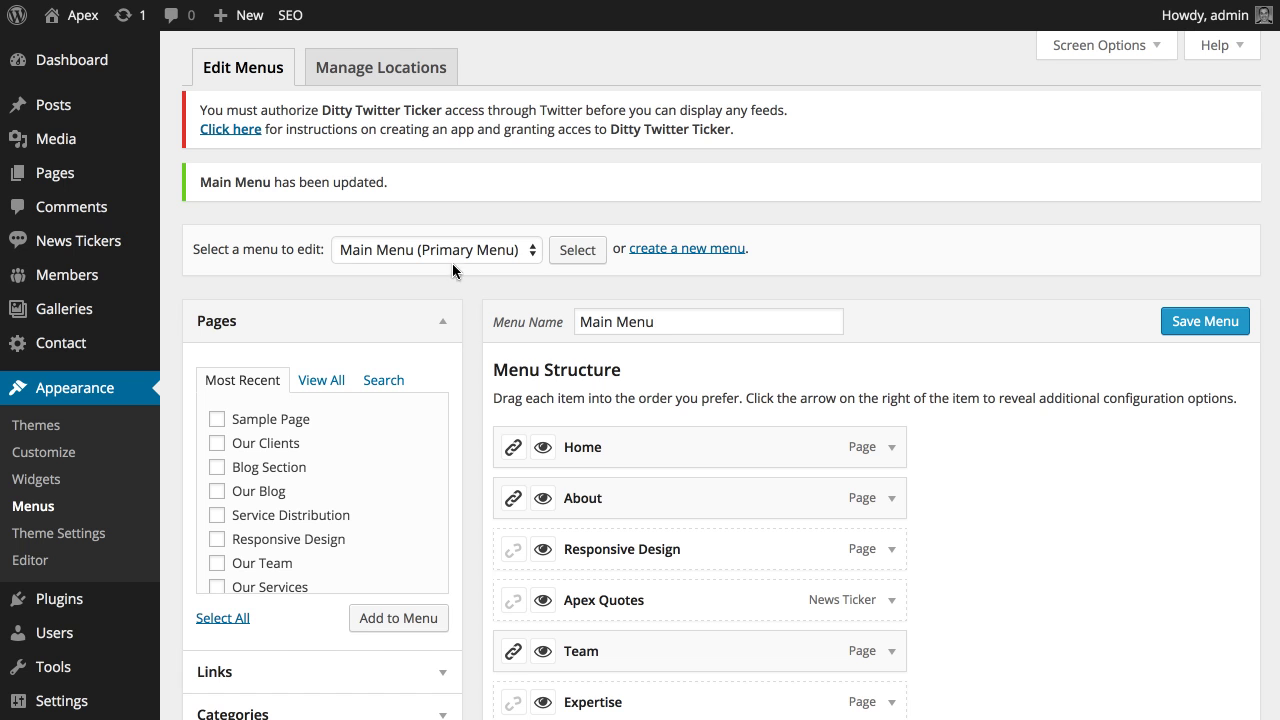
- Switch the menu editor to the Hero Menu
left_click(444, 251)
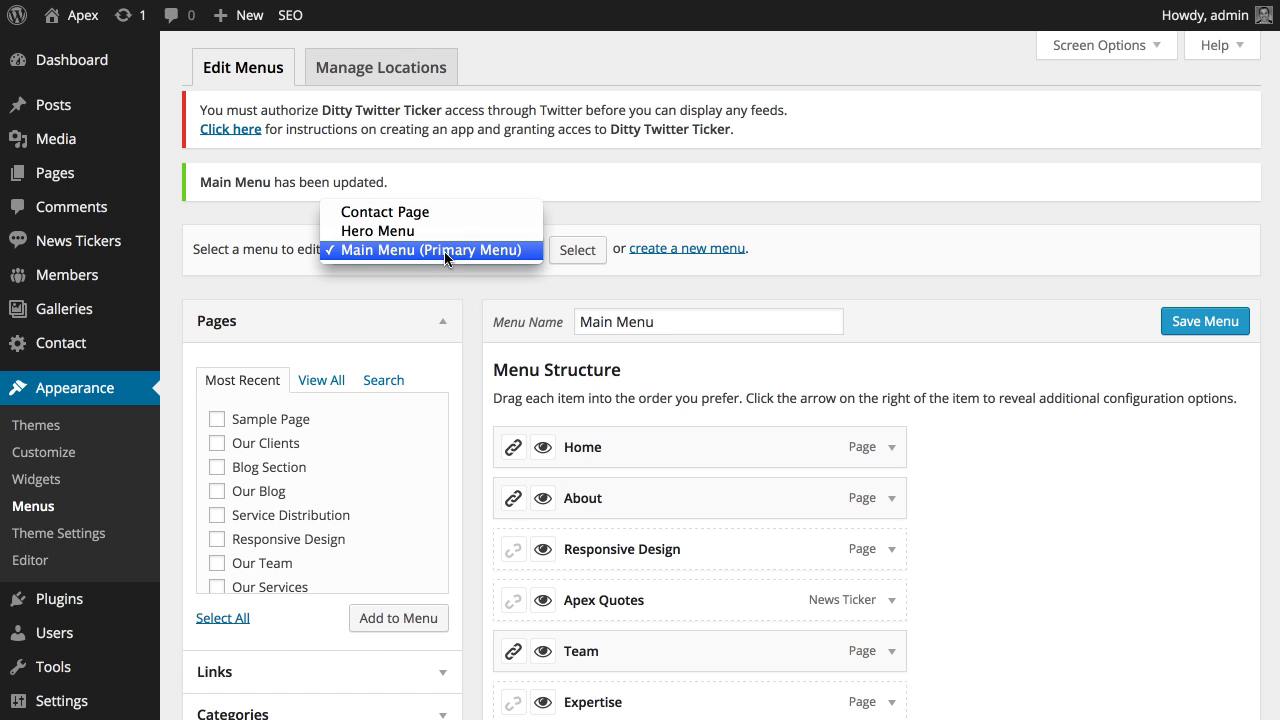
left_click(431, 233)
left_click(566, 252)
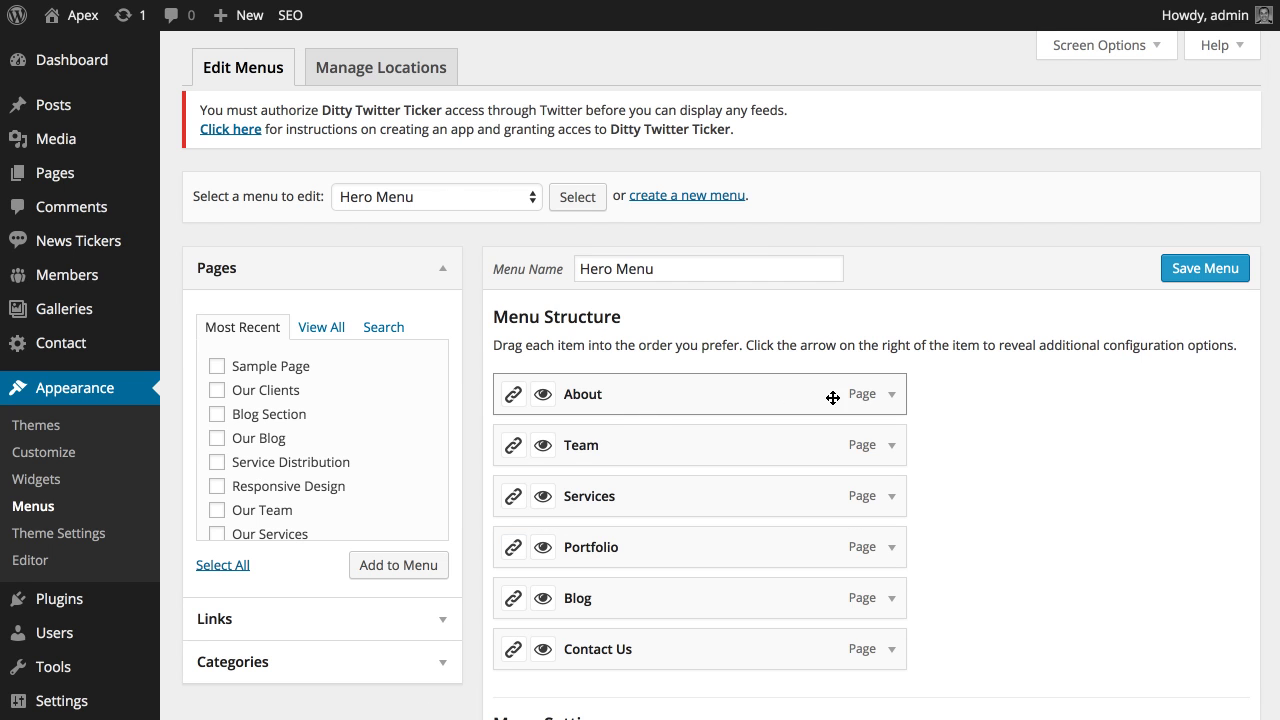
- Set the hashtag link post ID to 125 for the About and Team items of Hero Menu
left_click(893, 395)
scroll(895, 392, "down", 3)
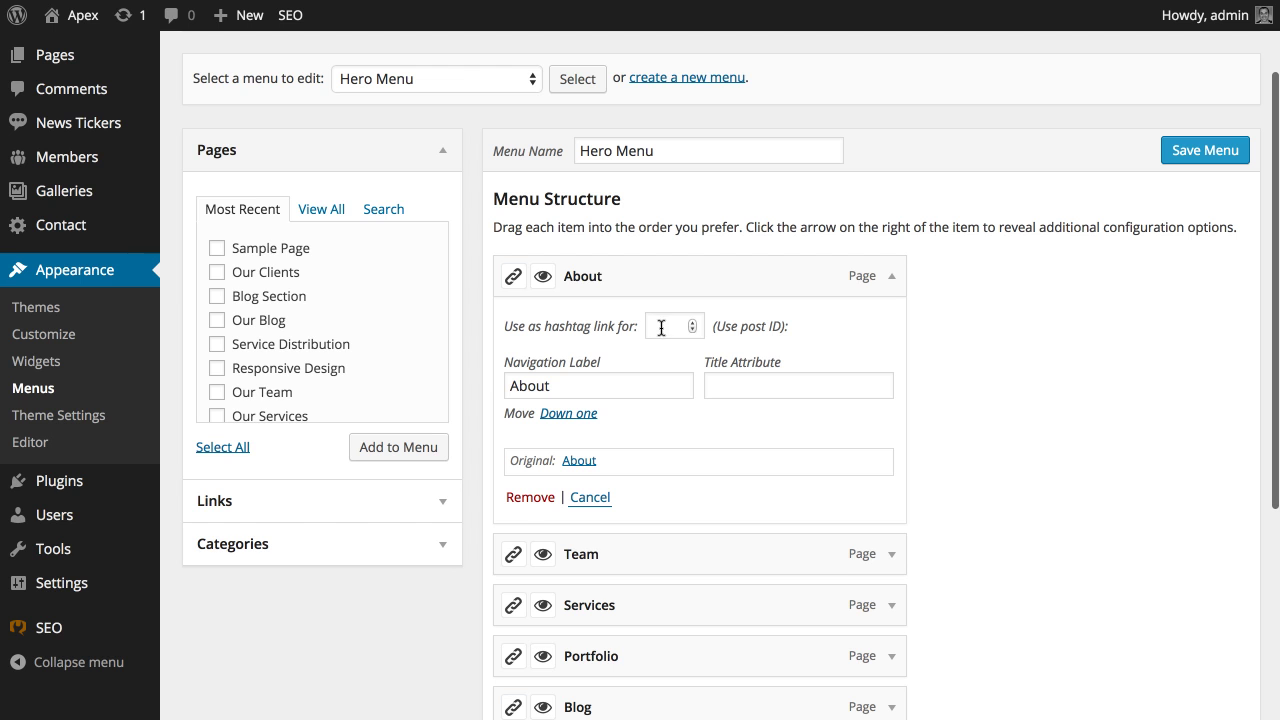
type("125")
left_click(892, 555)
left_click(666, 600)
type("125")
- Set the hashtag link post ID to 125 for the Services and Portfolio items of Hero Menu
scroll(886, 587, "down", 5)
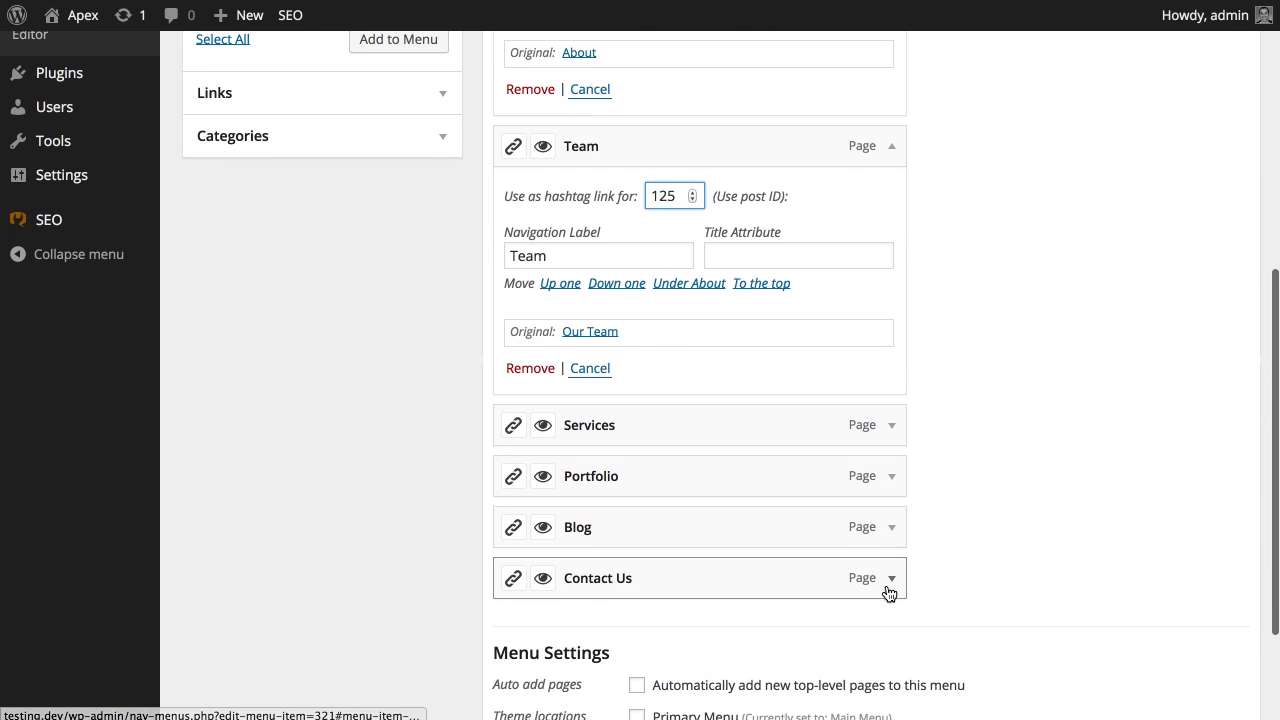
left_click(892, 424)
left_click(680, 472)
type("125")
scroll(883, 586, "down", 3)
left_click(890, 460)
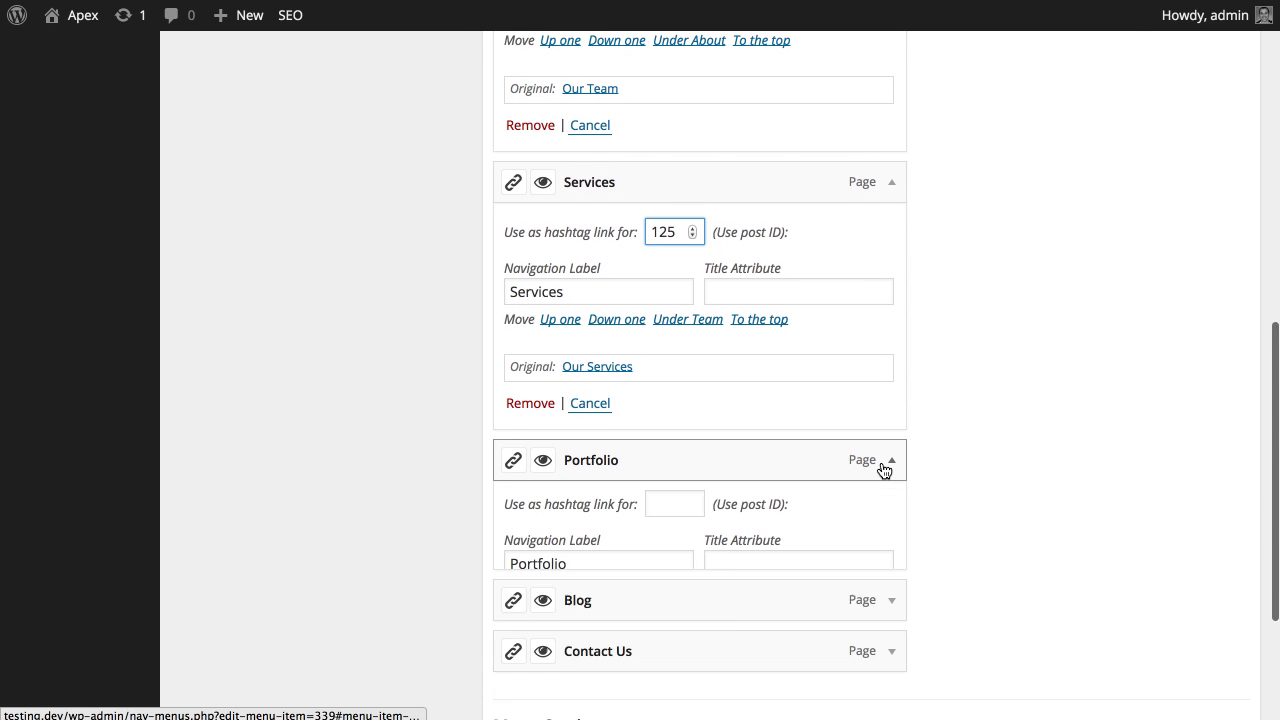
left_click(686, 506)
type("125")
- Set the hashtag link post ID of the Contact Us item to 125 and save Hero Menu
scroll(912, 582, "down", 3)
left_click(893, 517)
left_click(662, 561)
type("125")
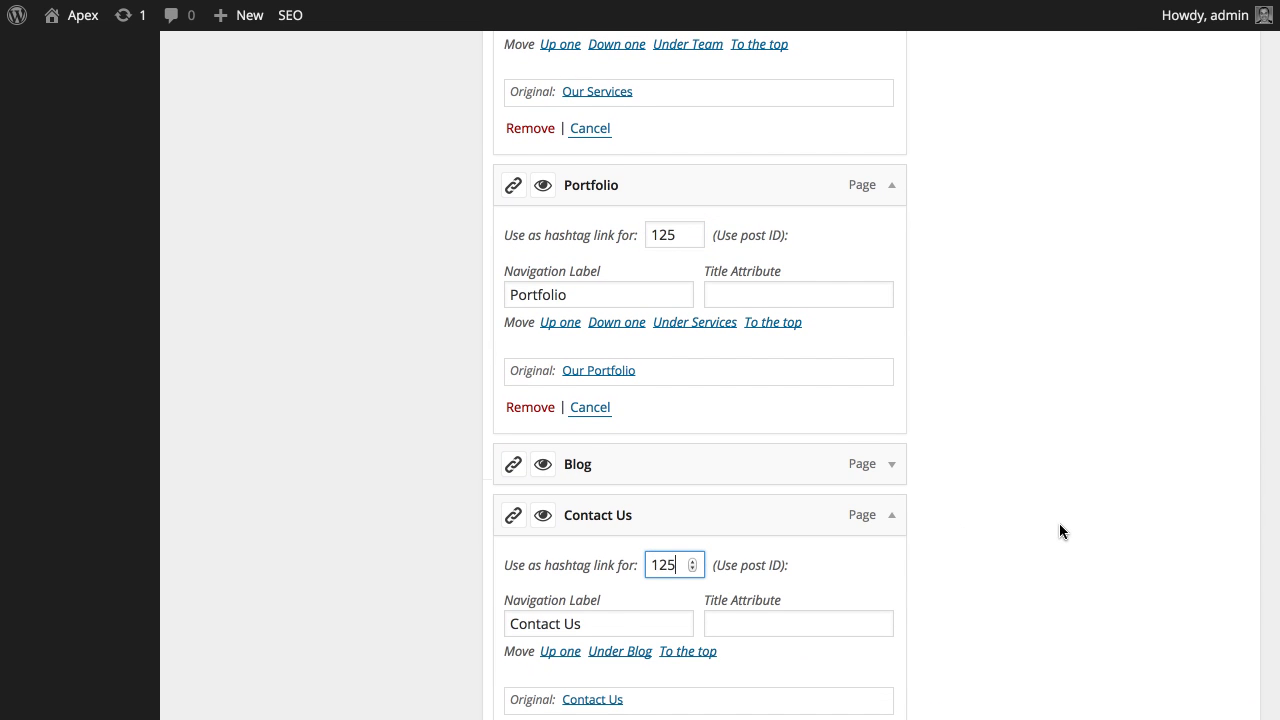
scroll(1059, 531, "down", 2)
scroll(1110, 560, "down", 2)
left_click(1175, 618)
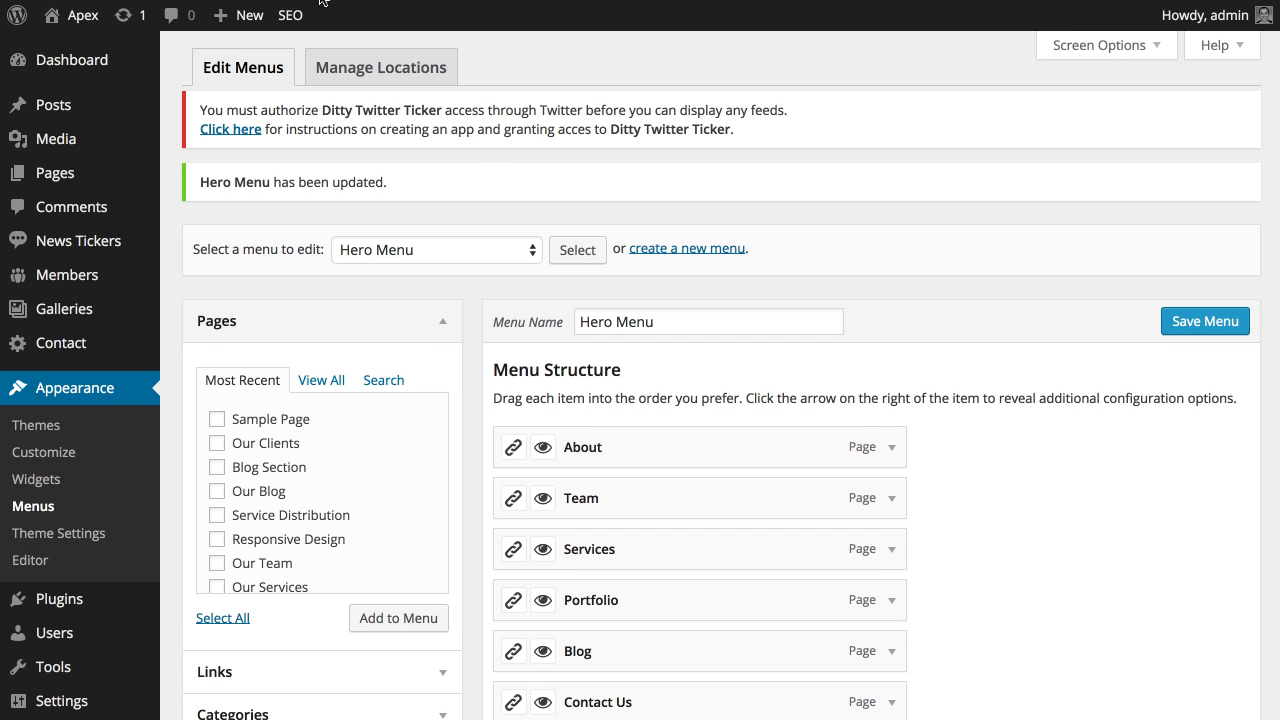
- Reload the live front page and test the Team link among the hero icons
key("ctrl+Tab")
key("super+r")
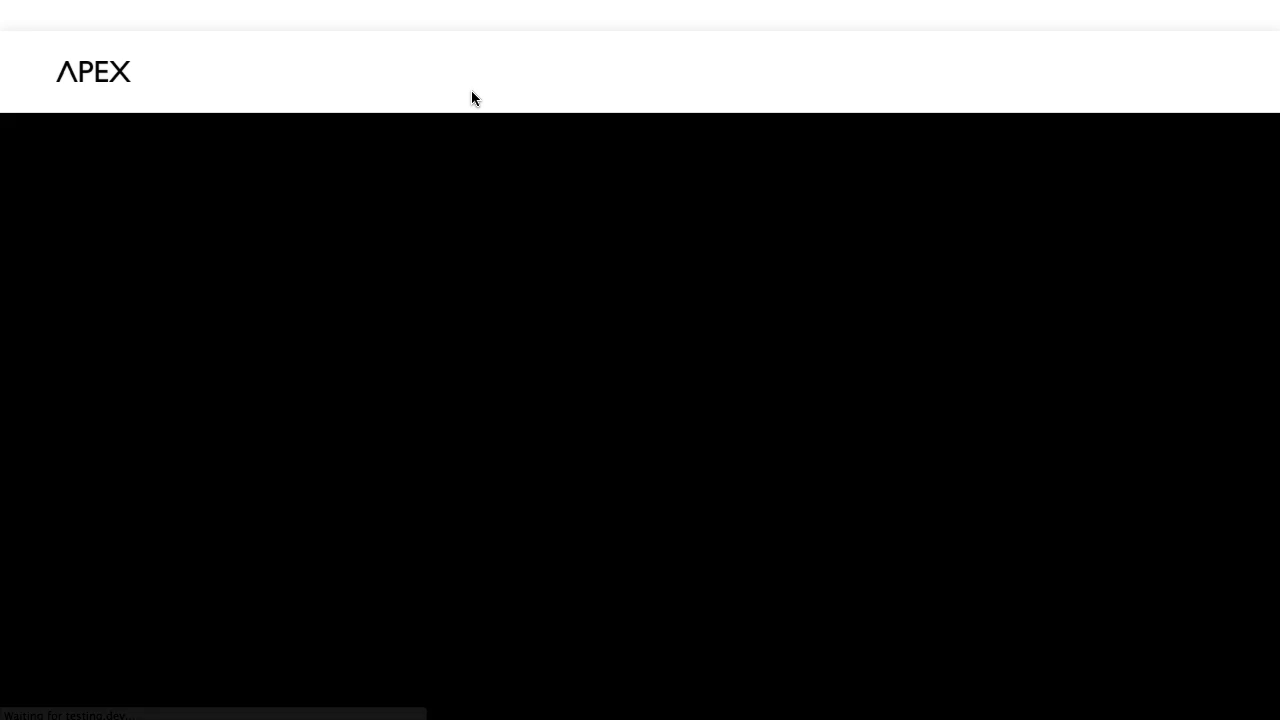
scroll(583, 343, "down", 3)
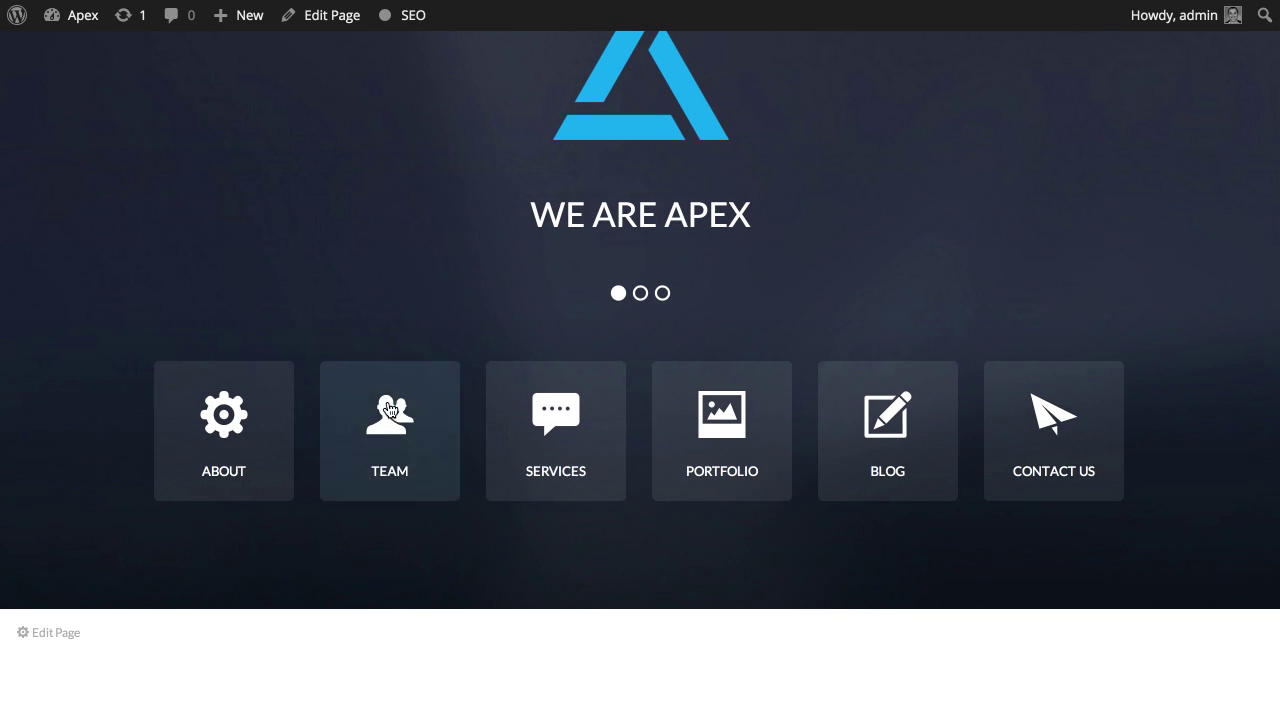
left_click(389, 412)
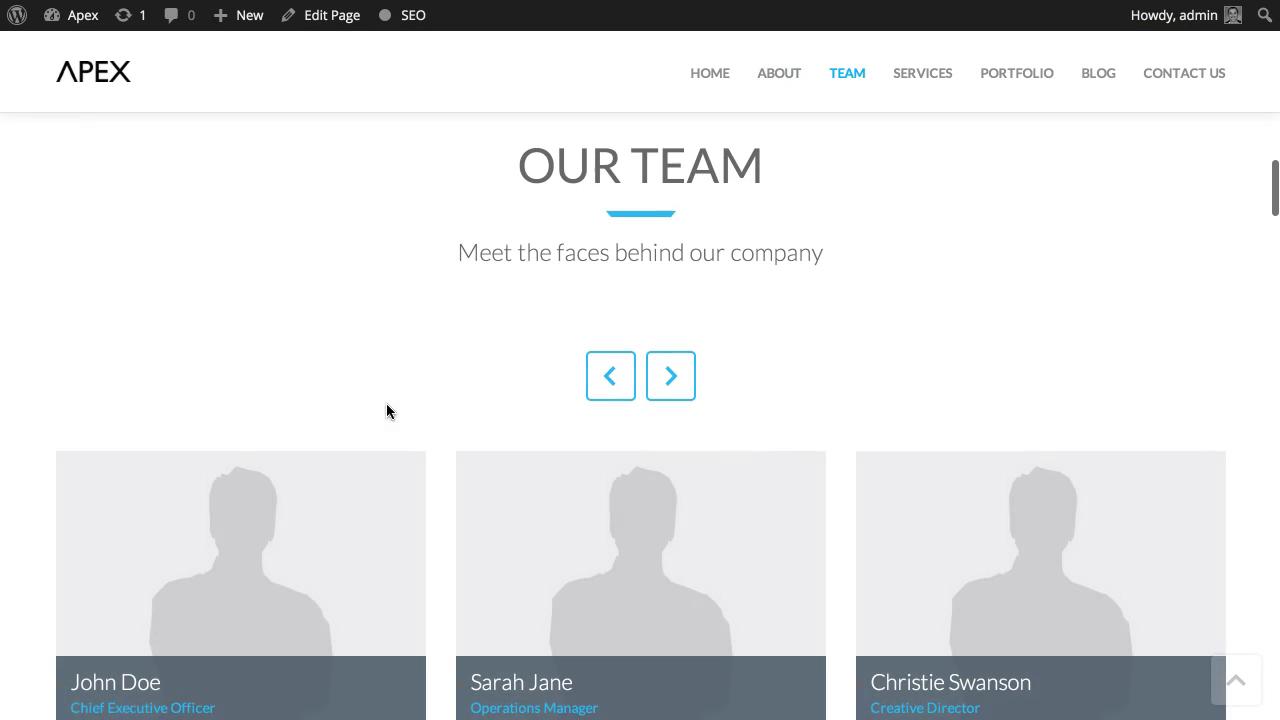
- Test the Home menu link and the Contact Us and Blog hero icons on the live front page
left_click(714, 75)
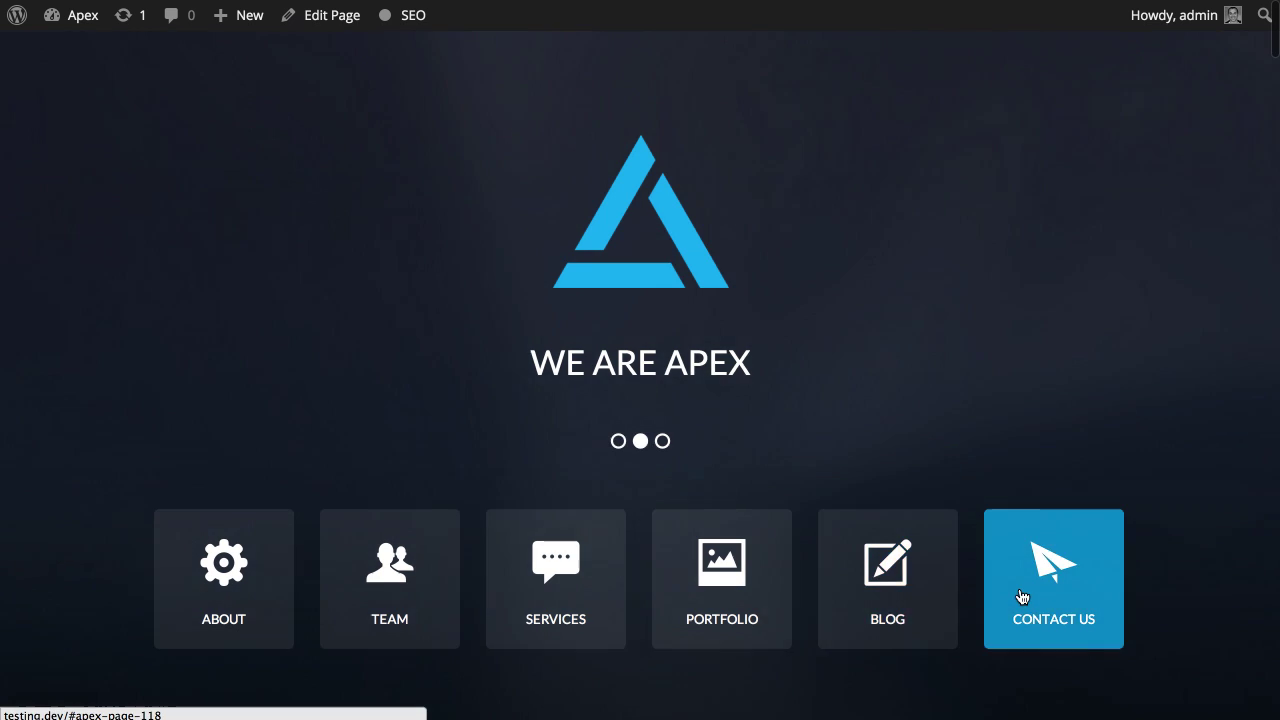
left_click(1020, 594)
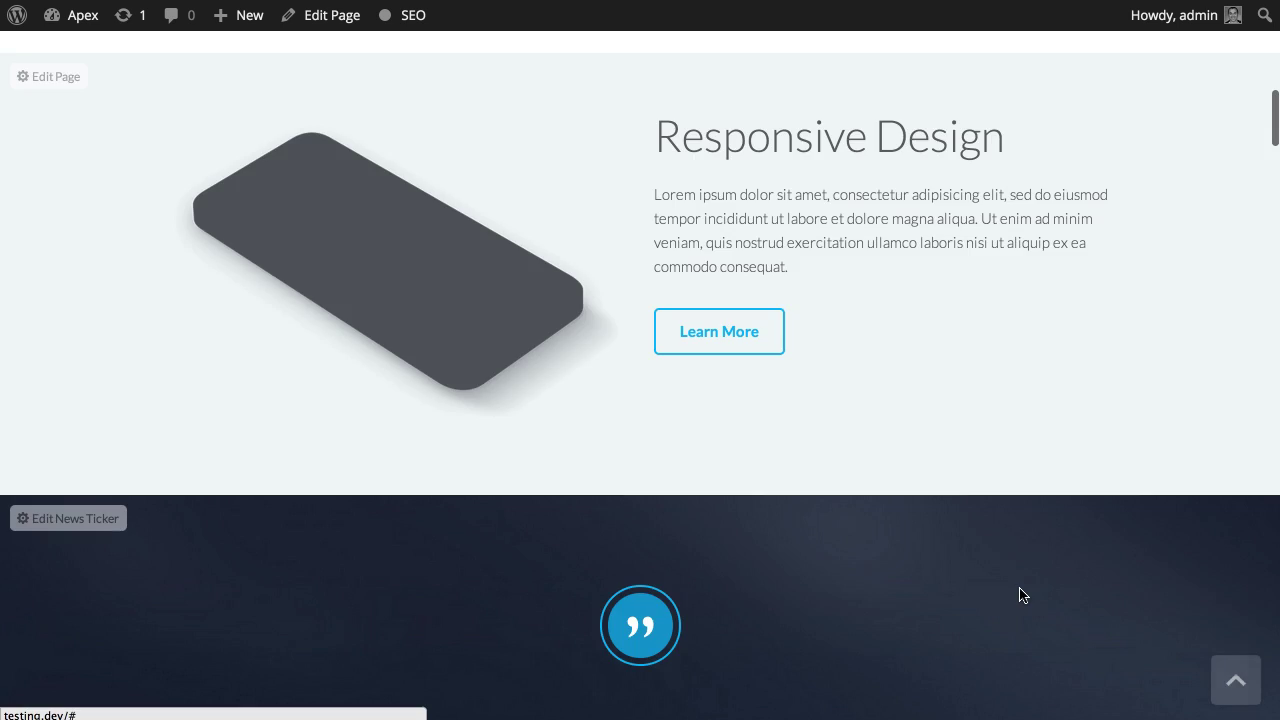
left_click(703, 76)
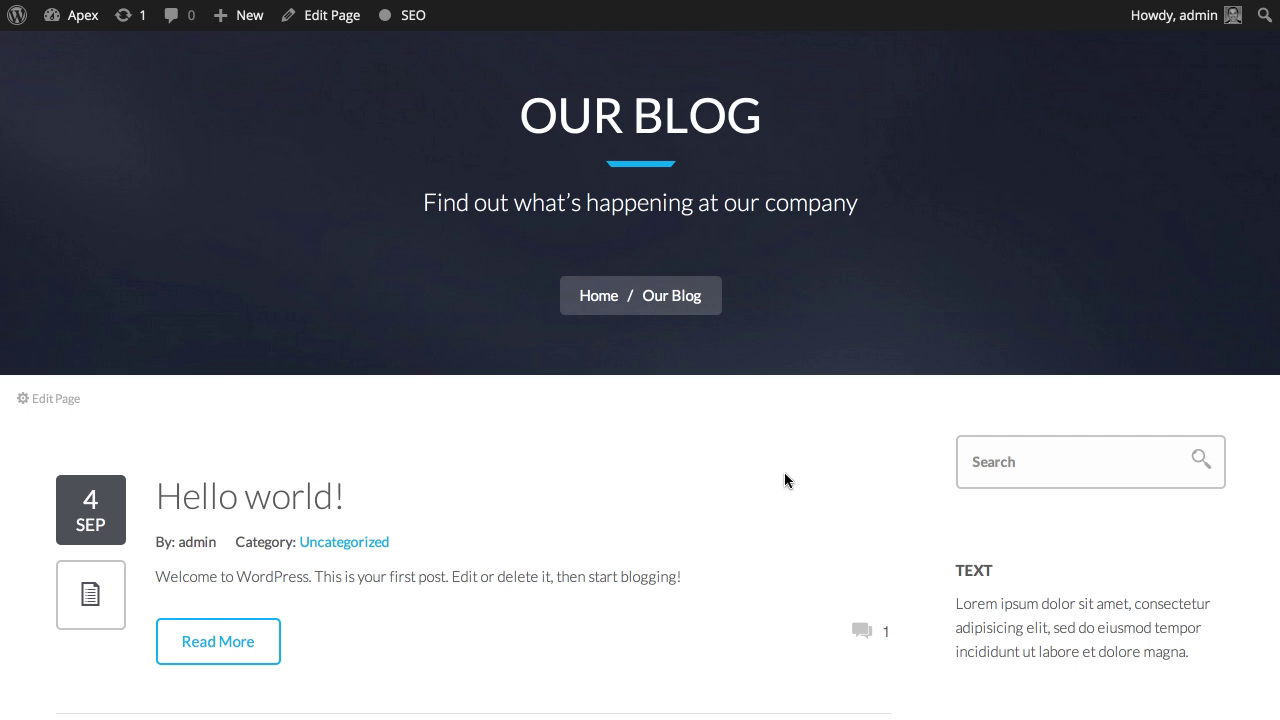
key("alt+Left")
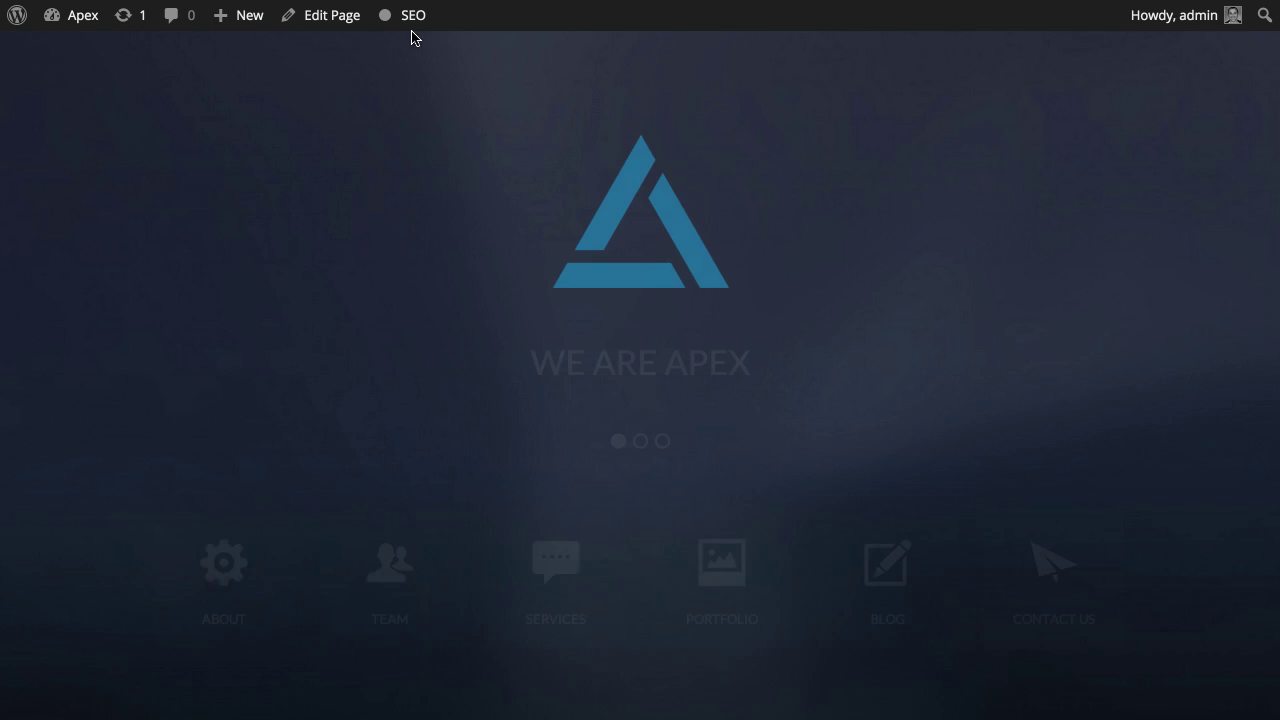
left_click(1044, 576)
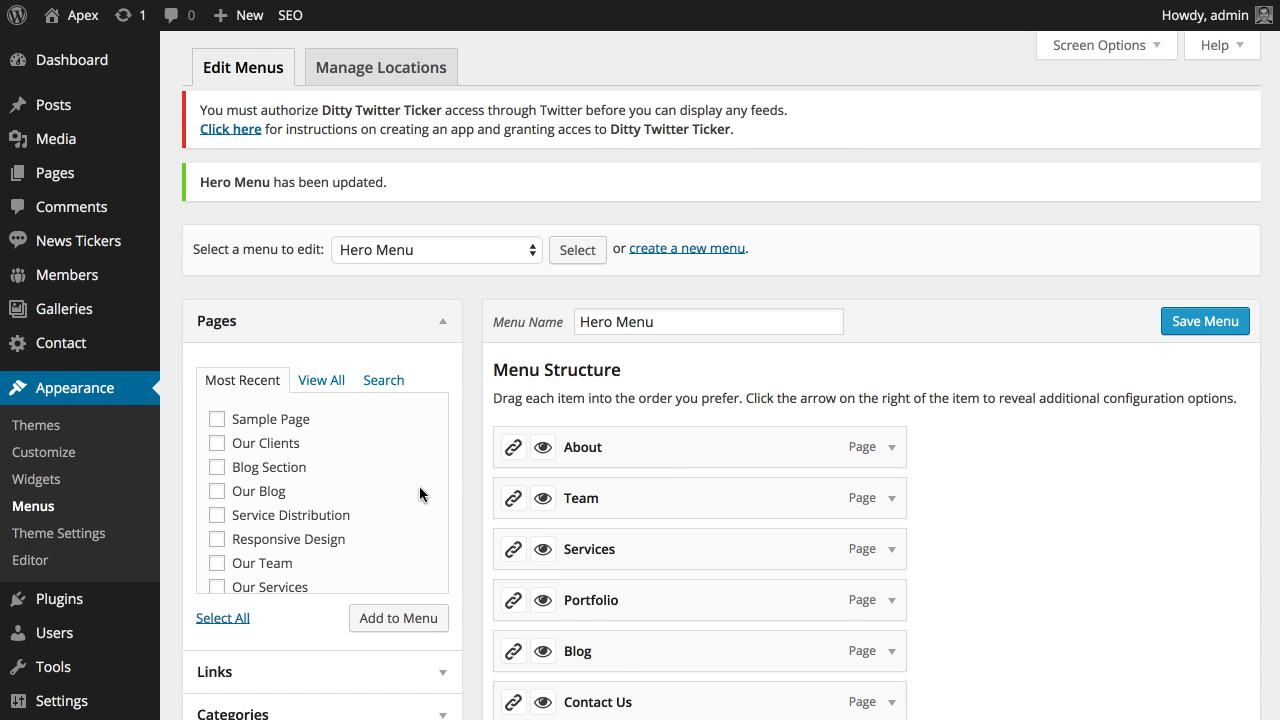
- Open the contact form titled "Contact Form" for editing and examine its form markup
scroll(420, 494, "down", 5)
left_click(46, 290)
scroll(342, 373, "down", 1)
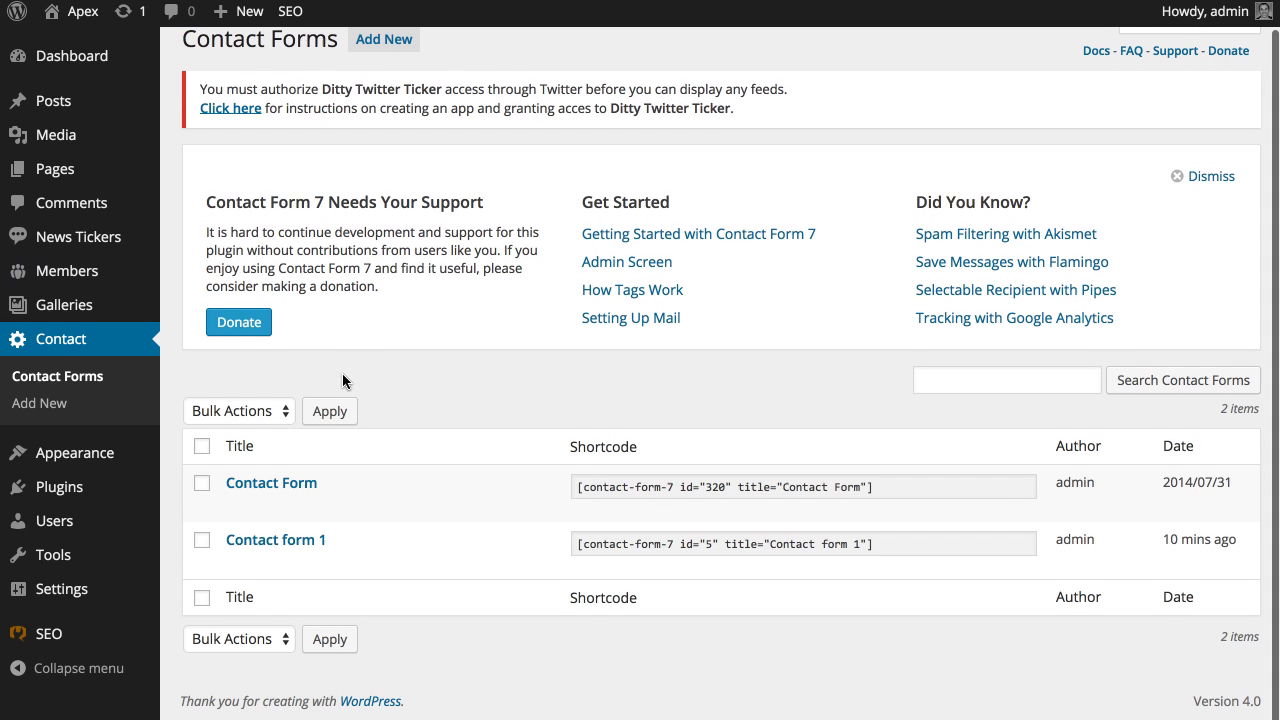
left_click(266, 487)
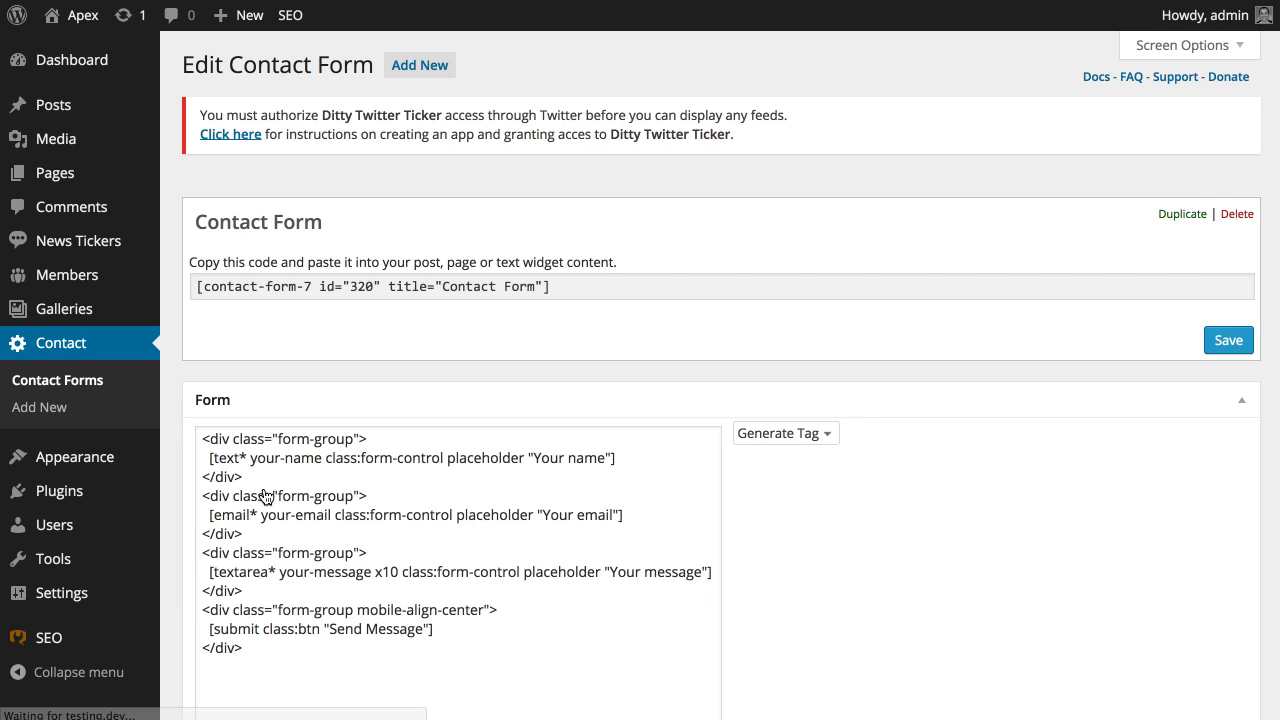
scroll(202, 452, "down", 4)
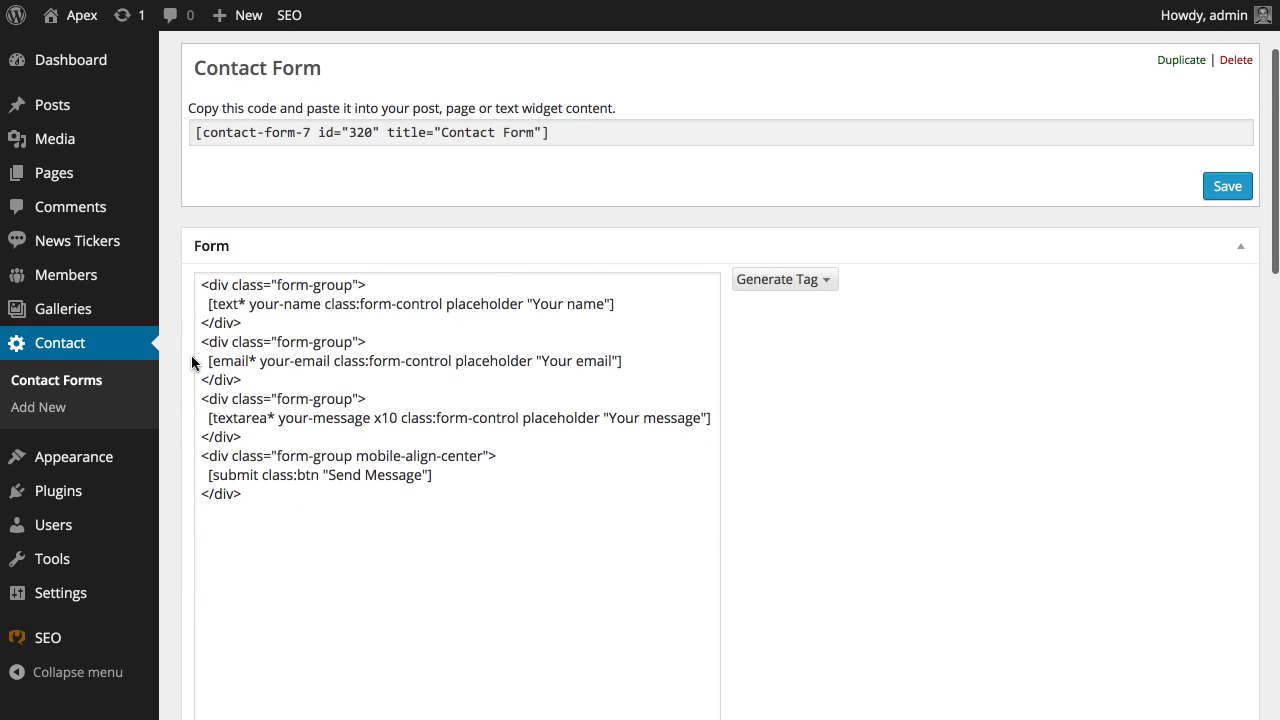
left_click_drag(335, 275, 280, 275)
left_click_drag(226, 441, 260, 244)
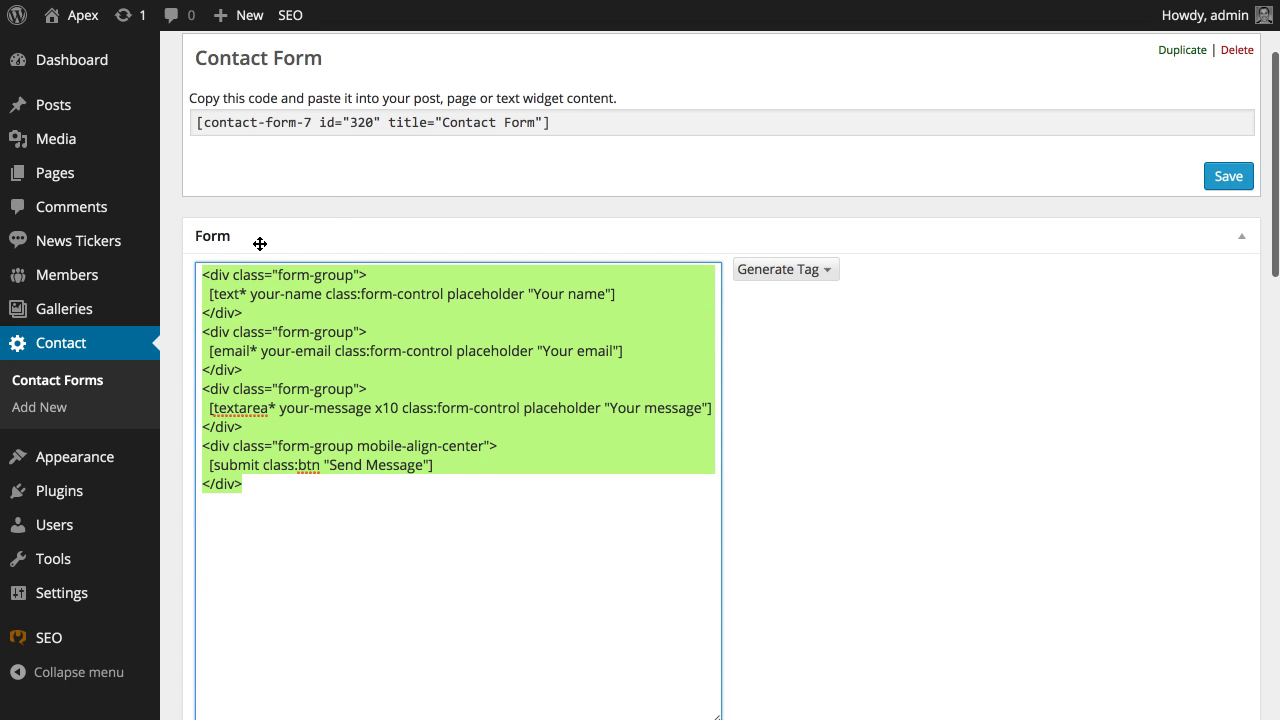
- Copy the shortcode of the form titled "Contact Form"
left_click(336, 121)
left_click(337, 121)
key("super+c")
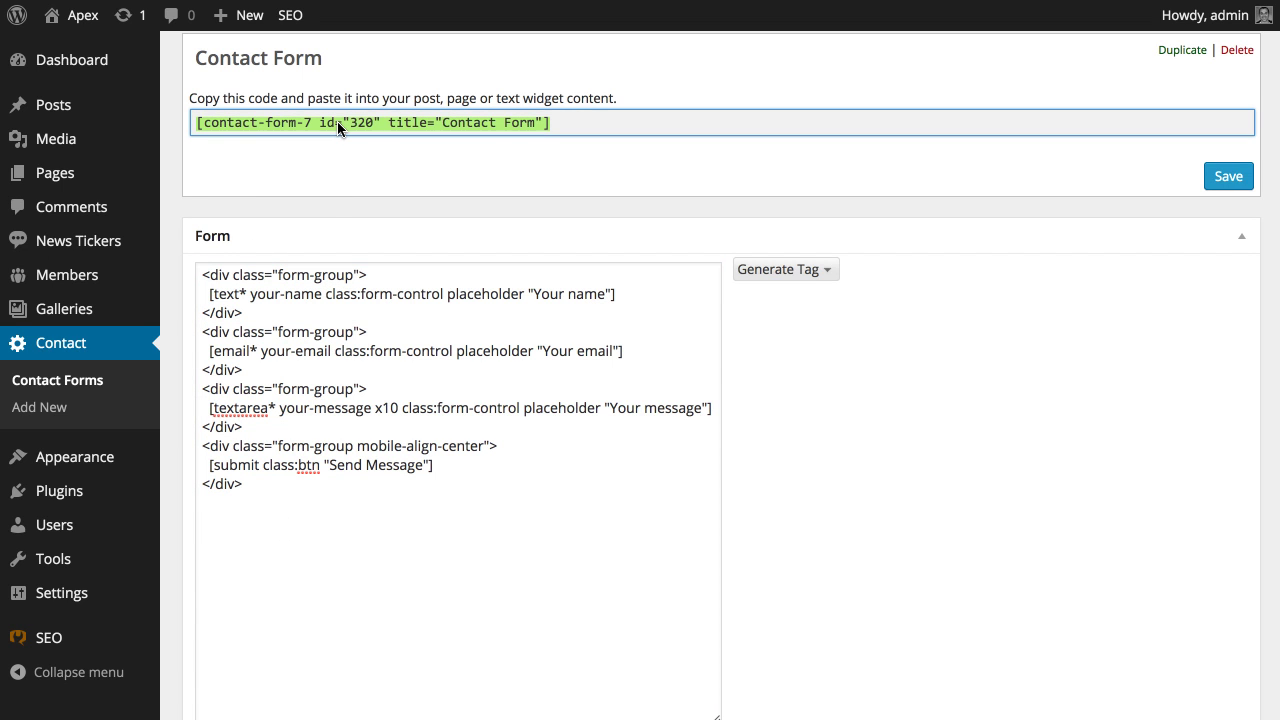
- Replace the shortcode on the Contact Us page with [contact-form-7 id="320" title="Contact Form"] and update the page
left_click(91, 176)
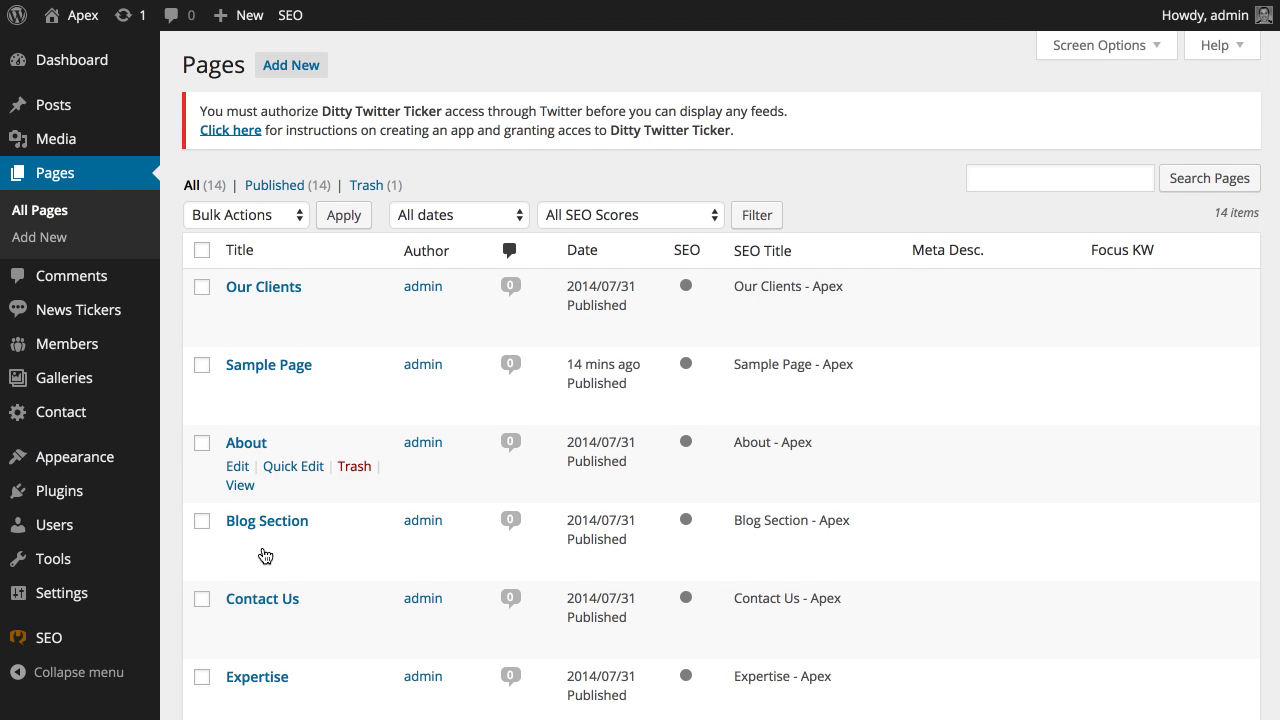
scroll(264, 550, "down", 2)
left_click(264, 514)
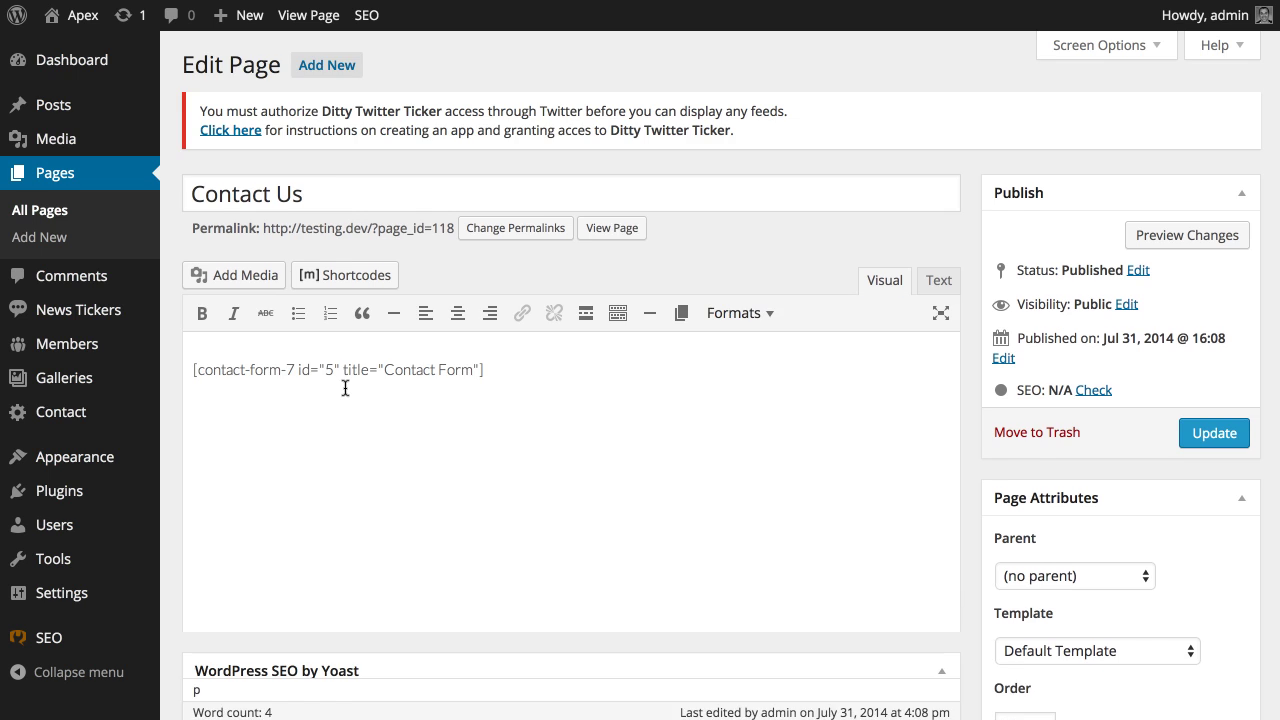
triple_click(344, 386)
key("super+v")
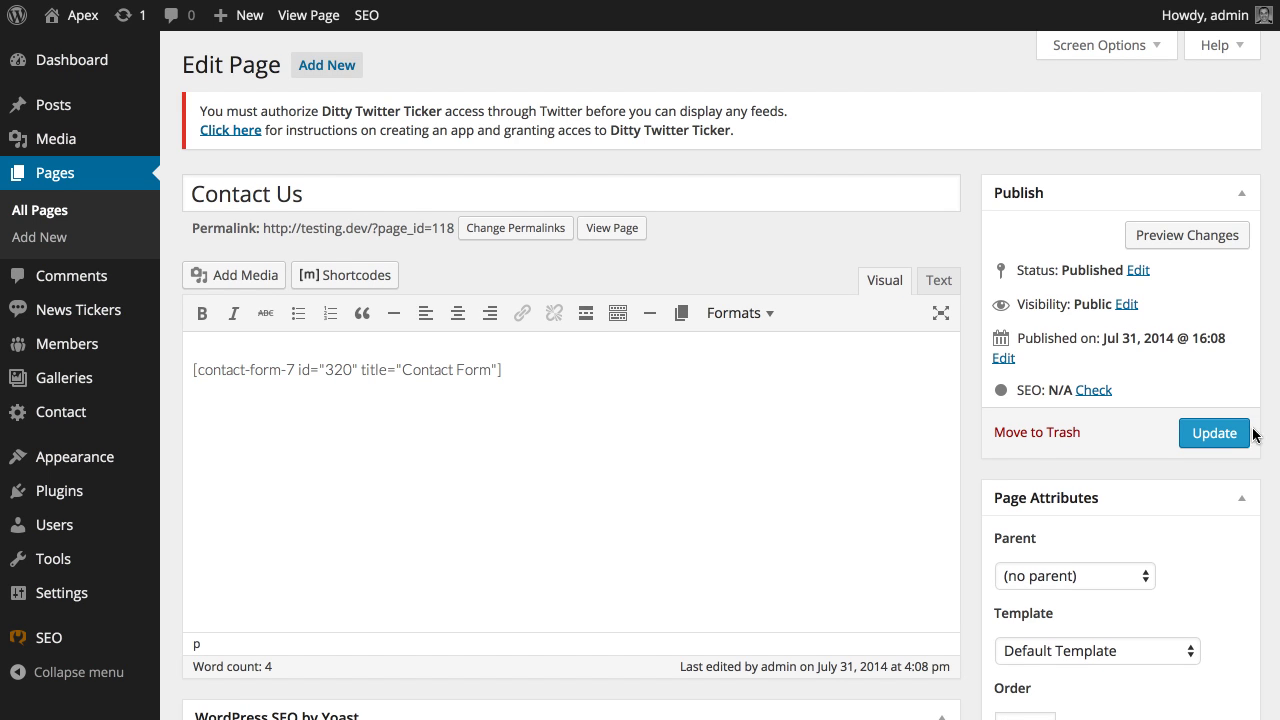
left_click(1212, 433)
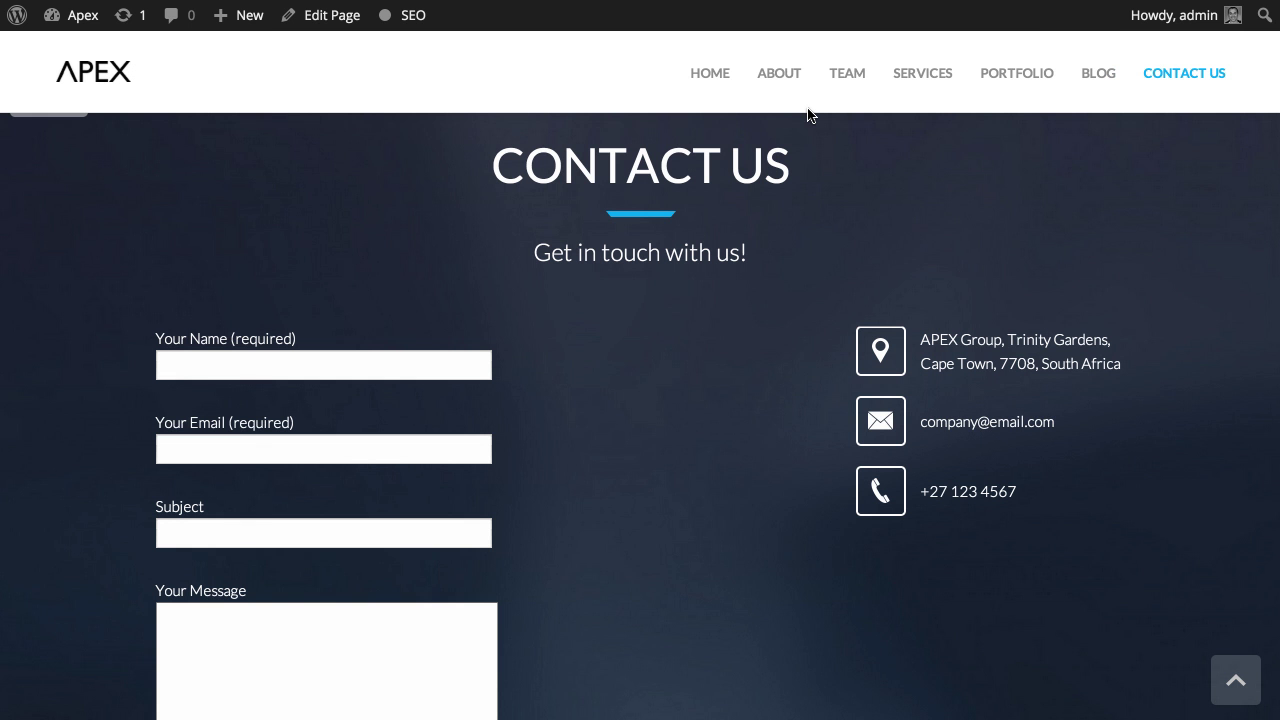
- Reload the live front page and check the form in the Contact Us section
key("super+r")
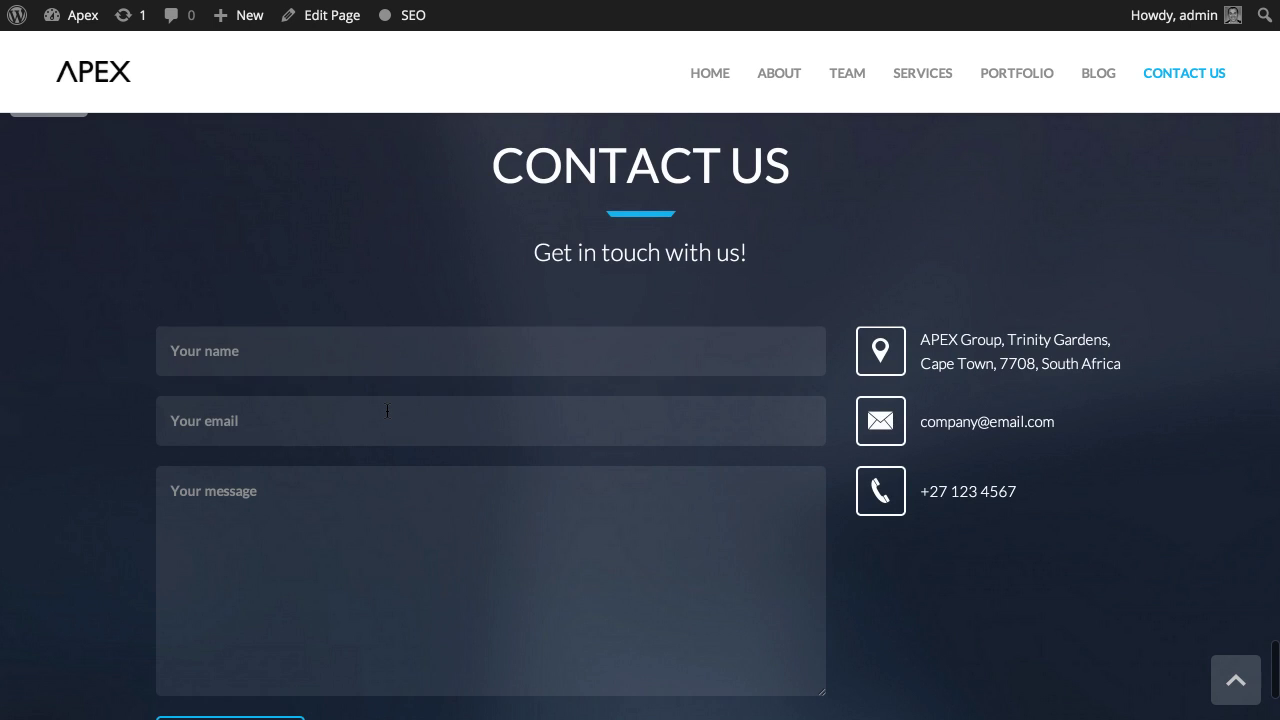
scroll(388, 417, "down", 1)
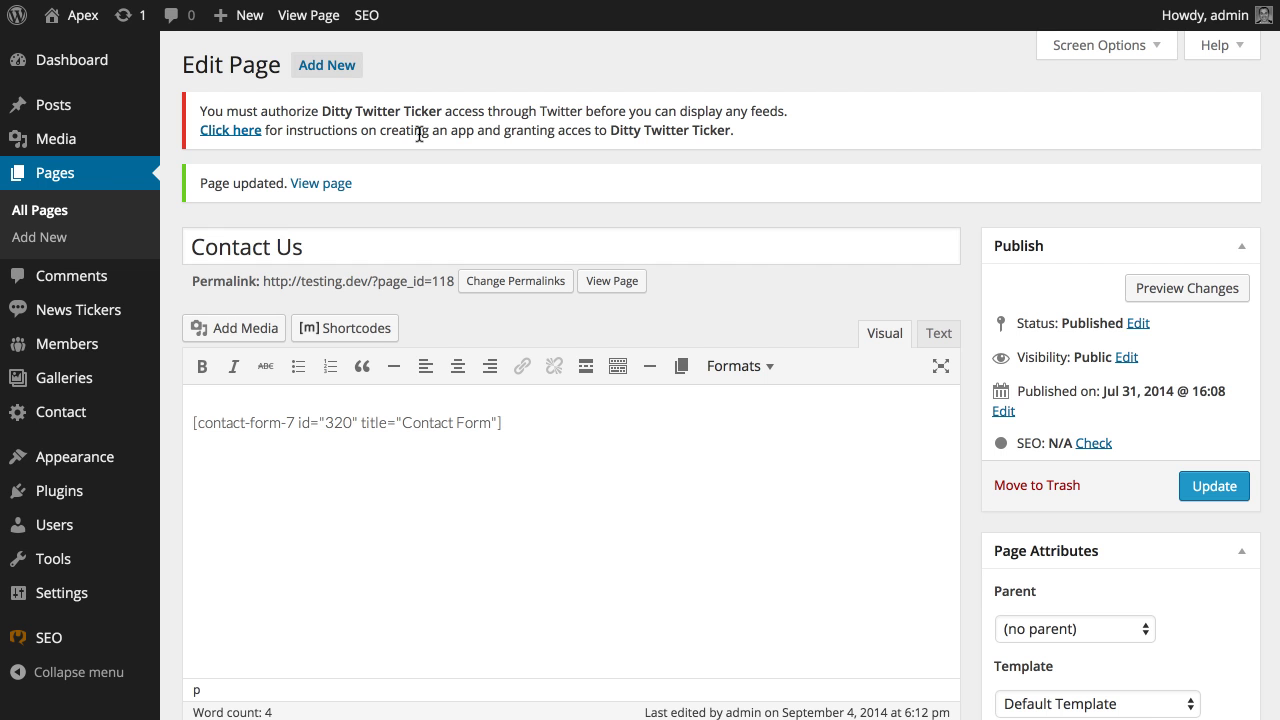
- Set the site's permalink structure to Post name and save the changes
scroll(432, 146, "down", 3)
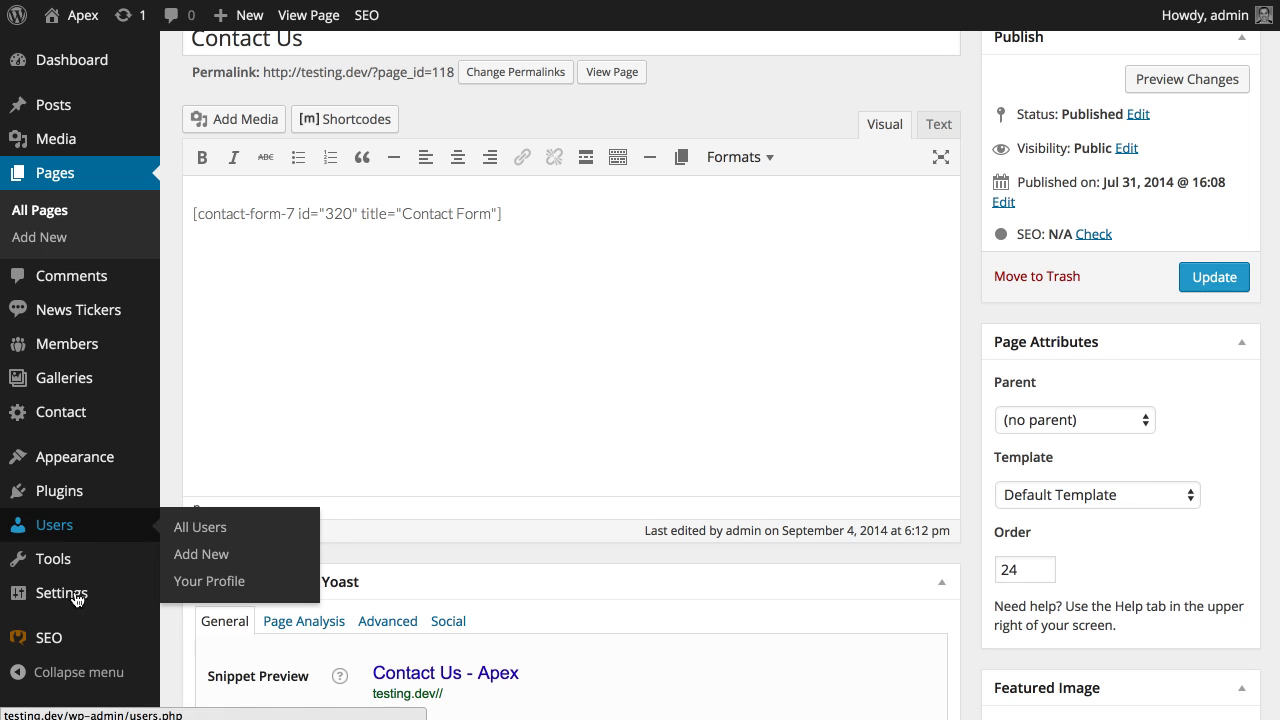
mouse_move(65, 605)
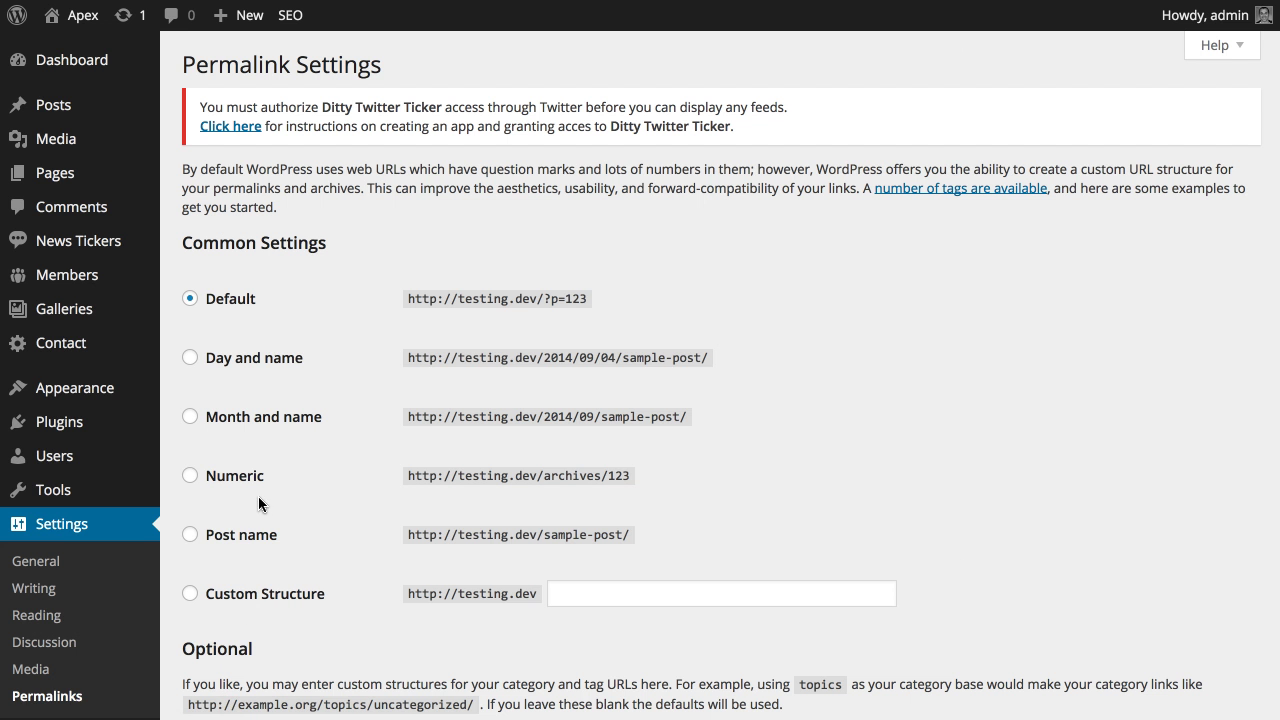
scroll(250, 480, "down", 2)
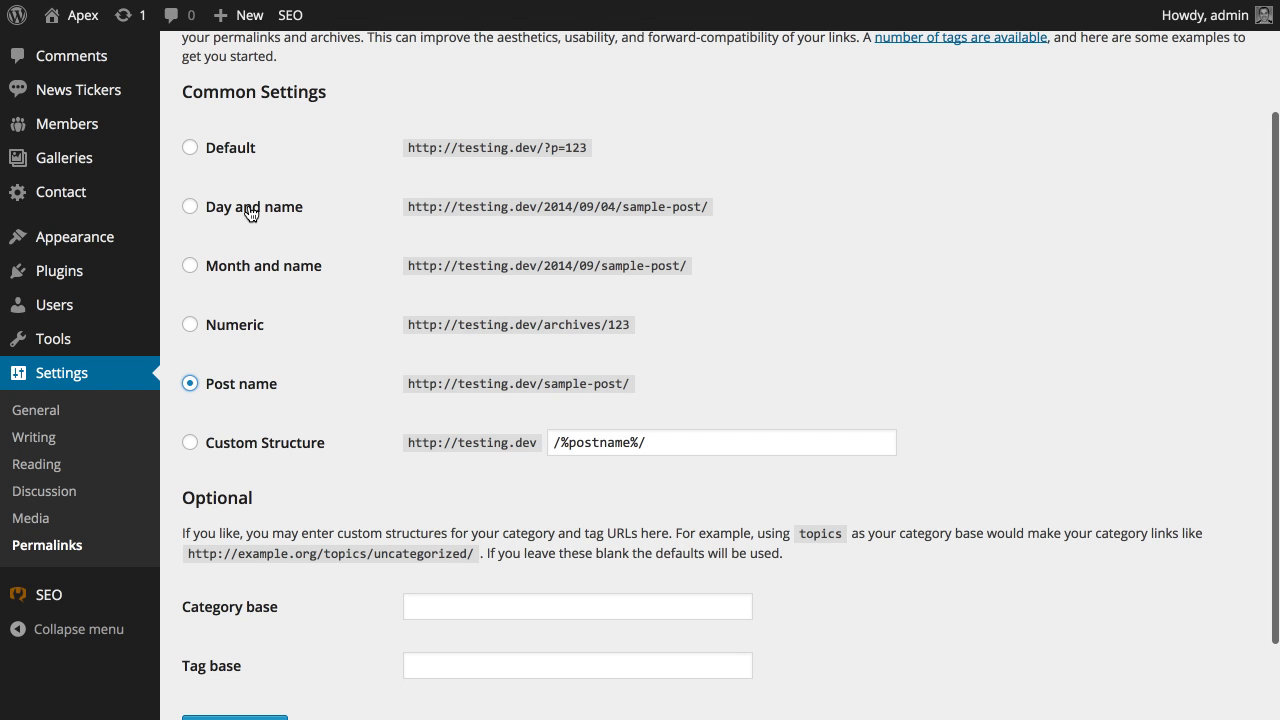
scroll(267, 285, "down", 2)
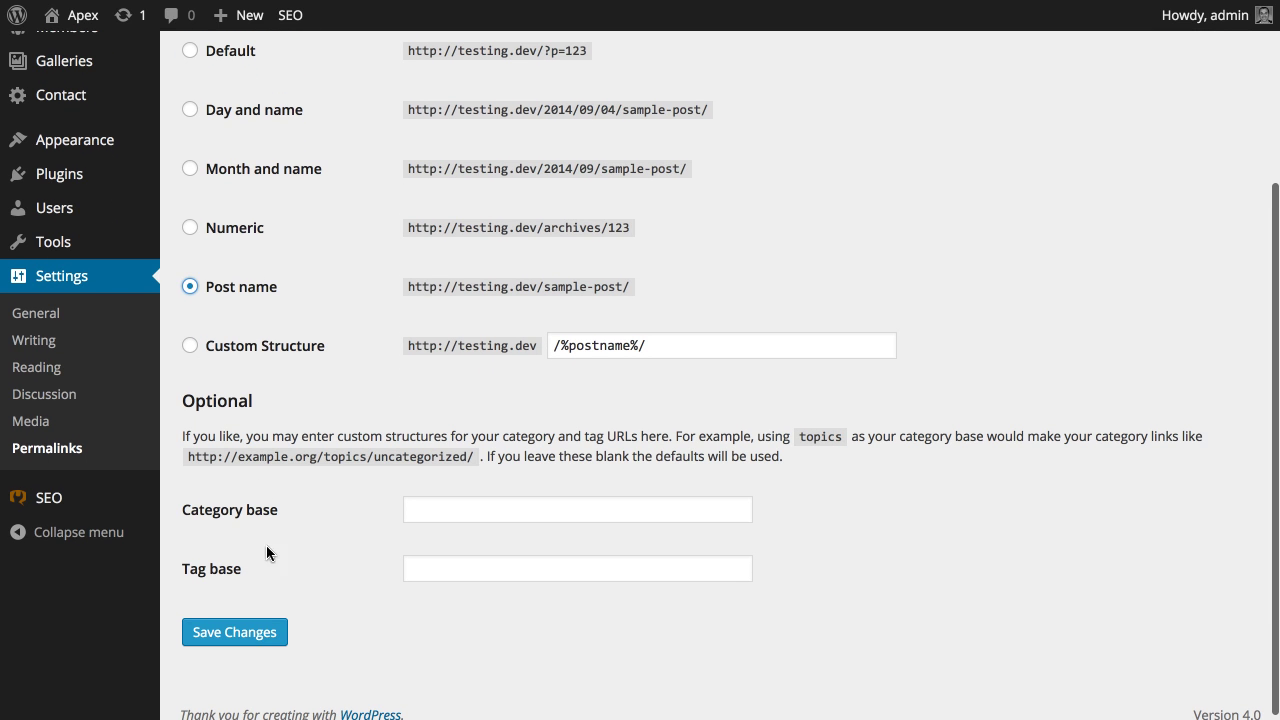
left_click(252, 632)
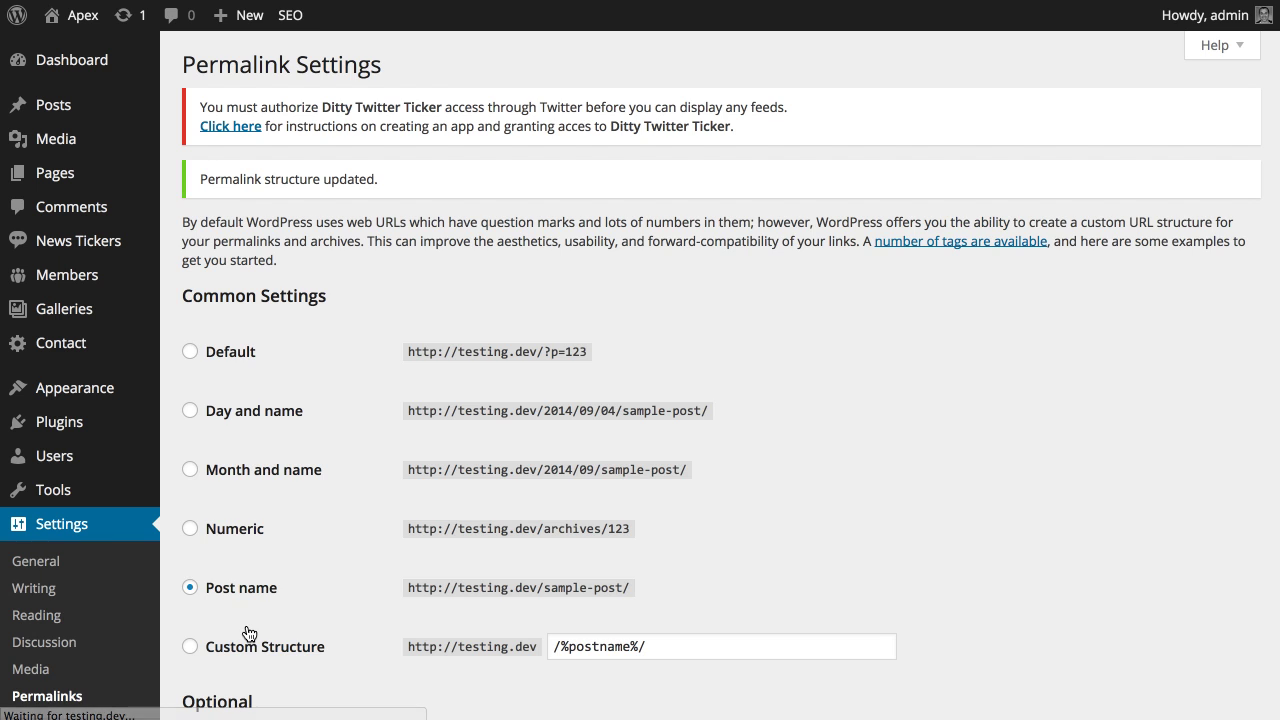